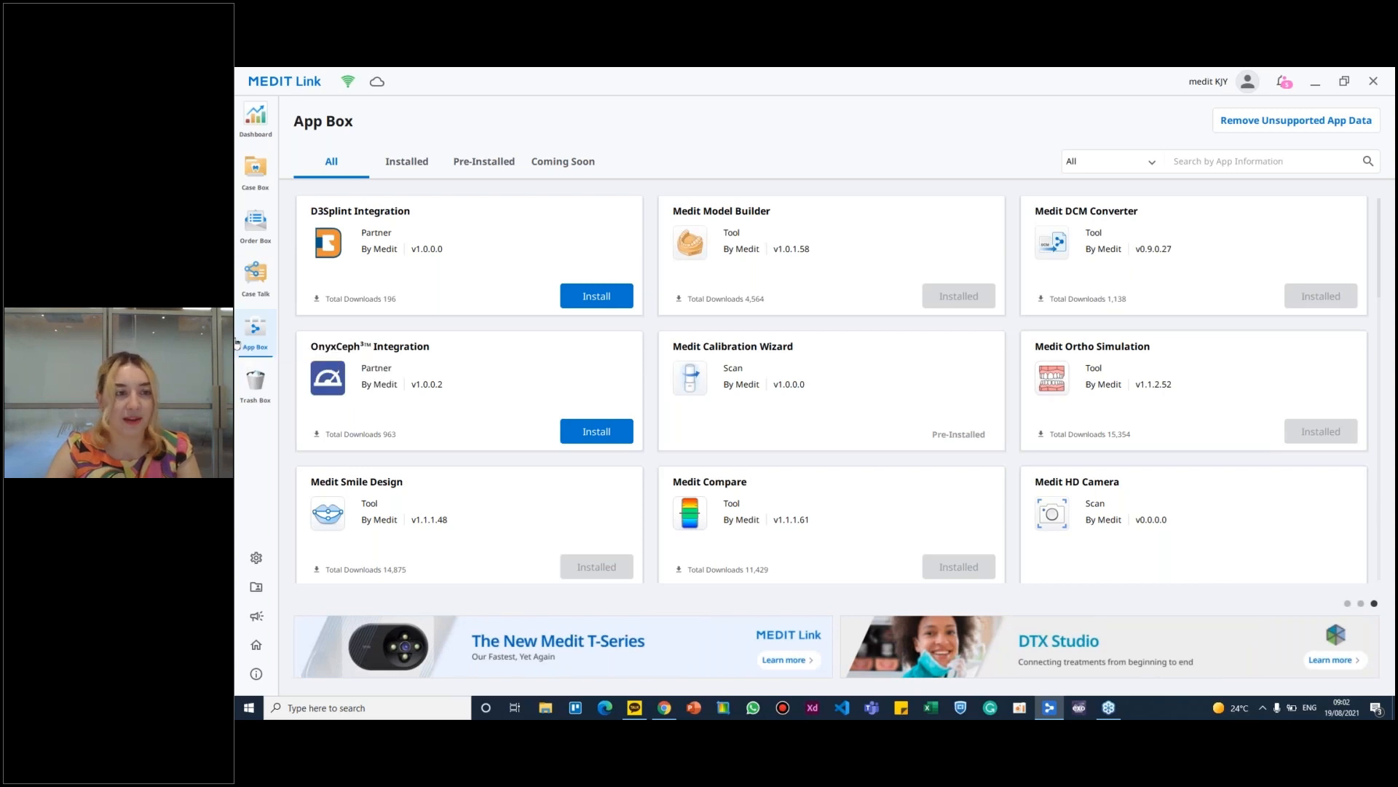
- Review the Medit Model Builder app's version and description in the App Box, and close its details
{"action": "left_click", "coordinate": [825, 226]}
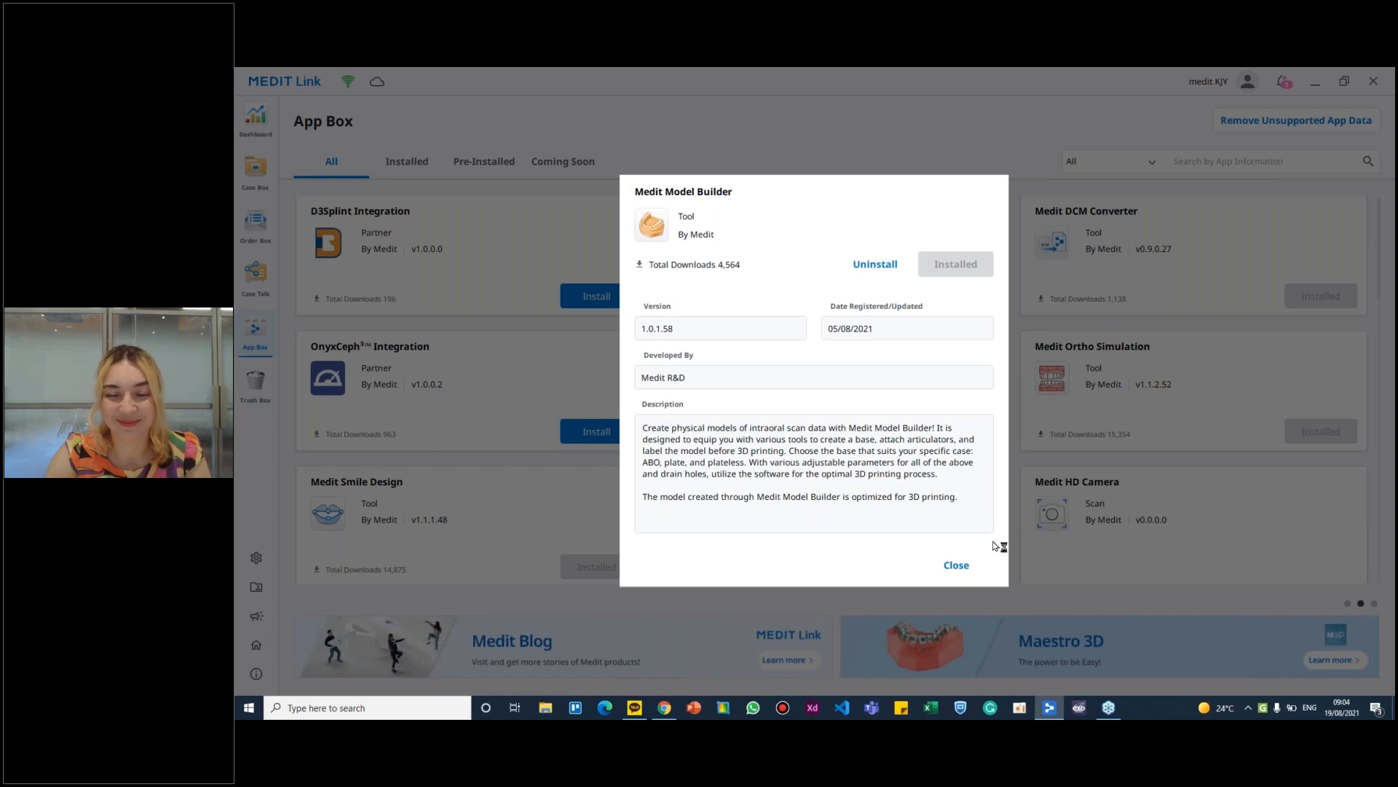
{"action": "left_click", "coordinate": [965, 572]}
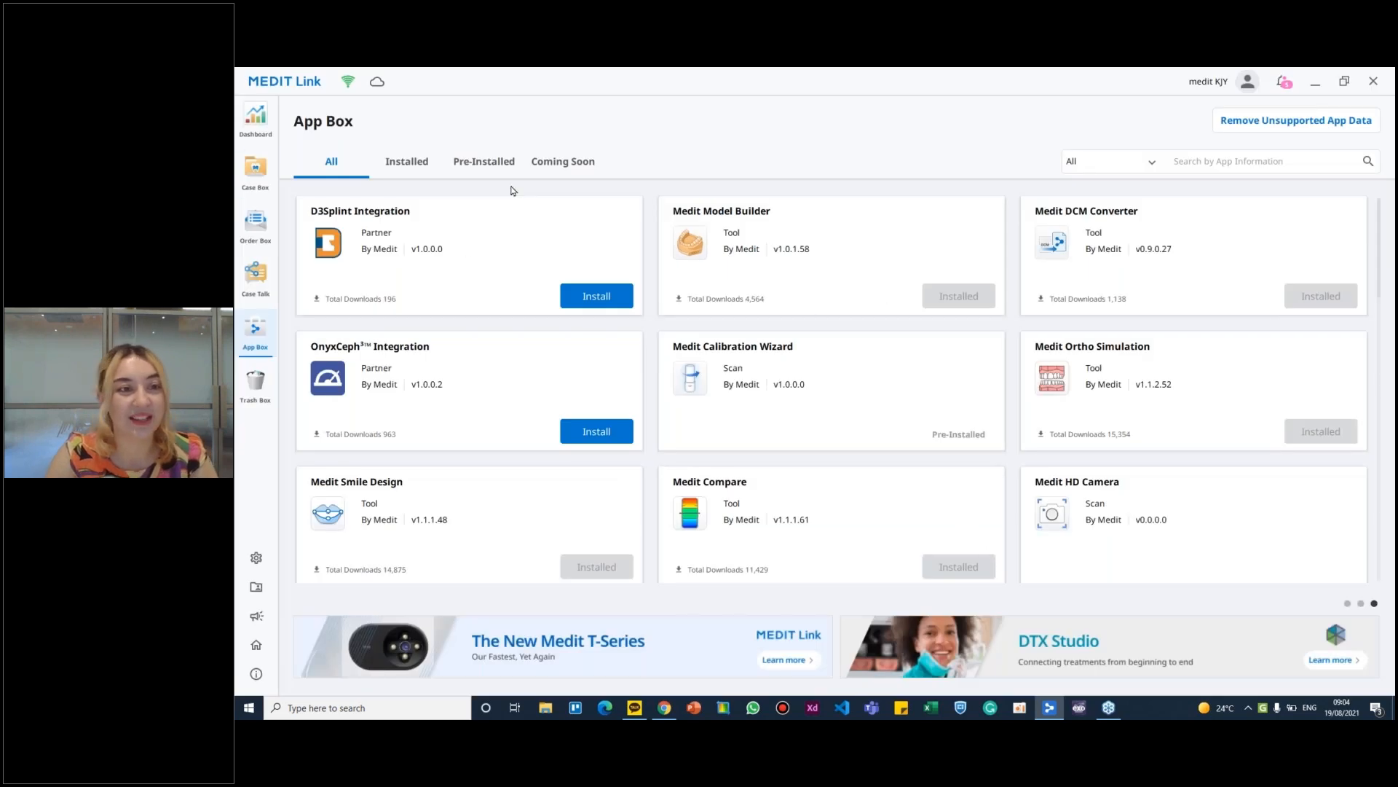
{"action": "left_click", "coordinate": [765, 213]}
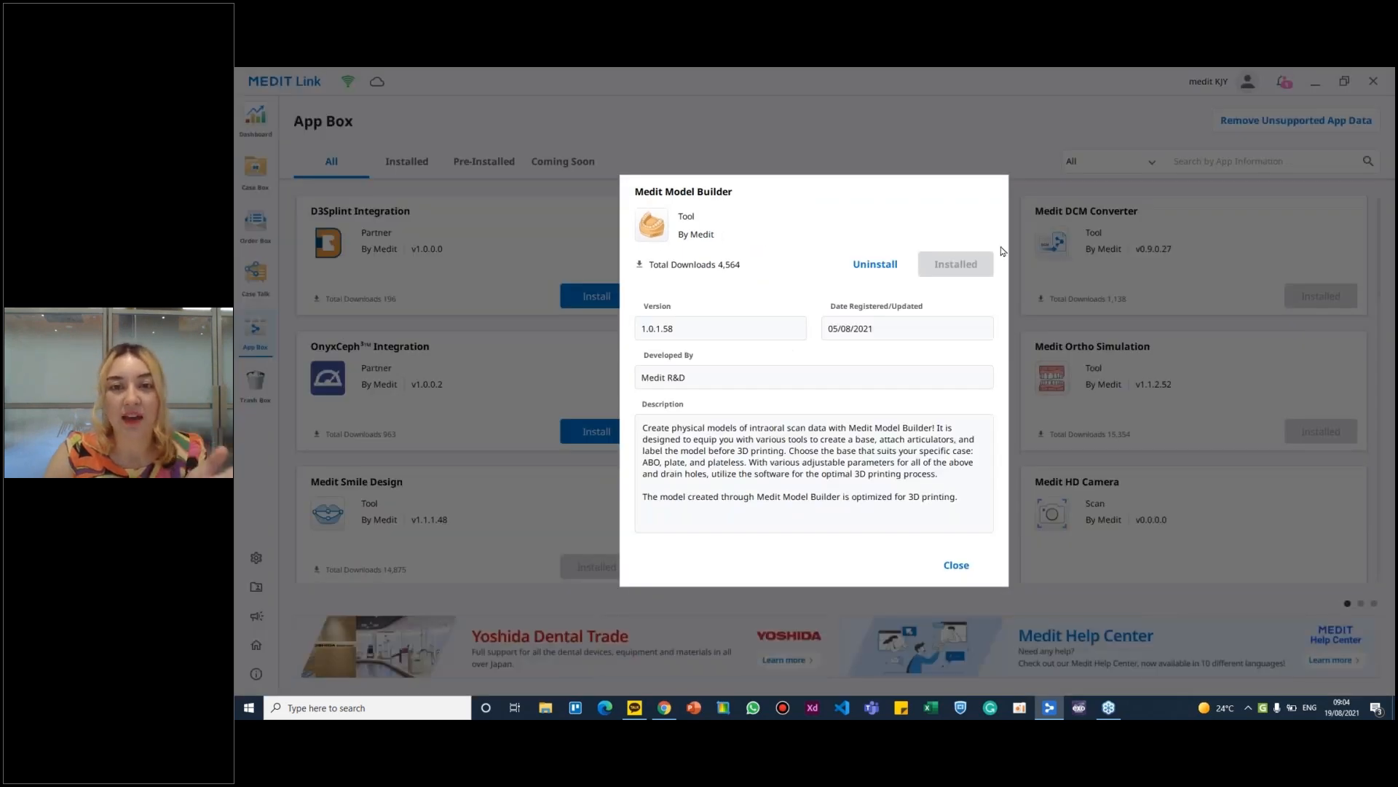
{"action": "left_click", "coordinate": [954, 565]}
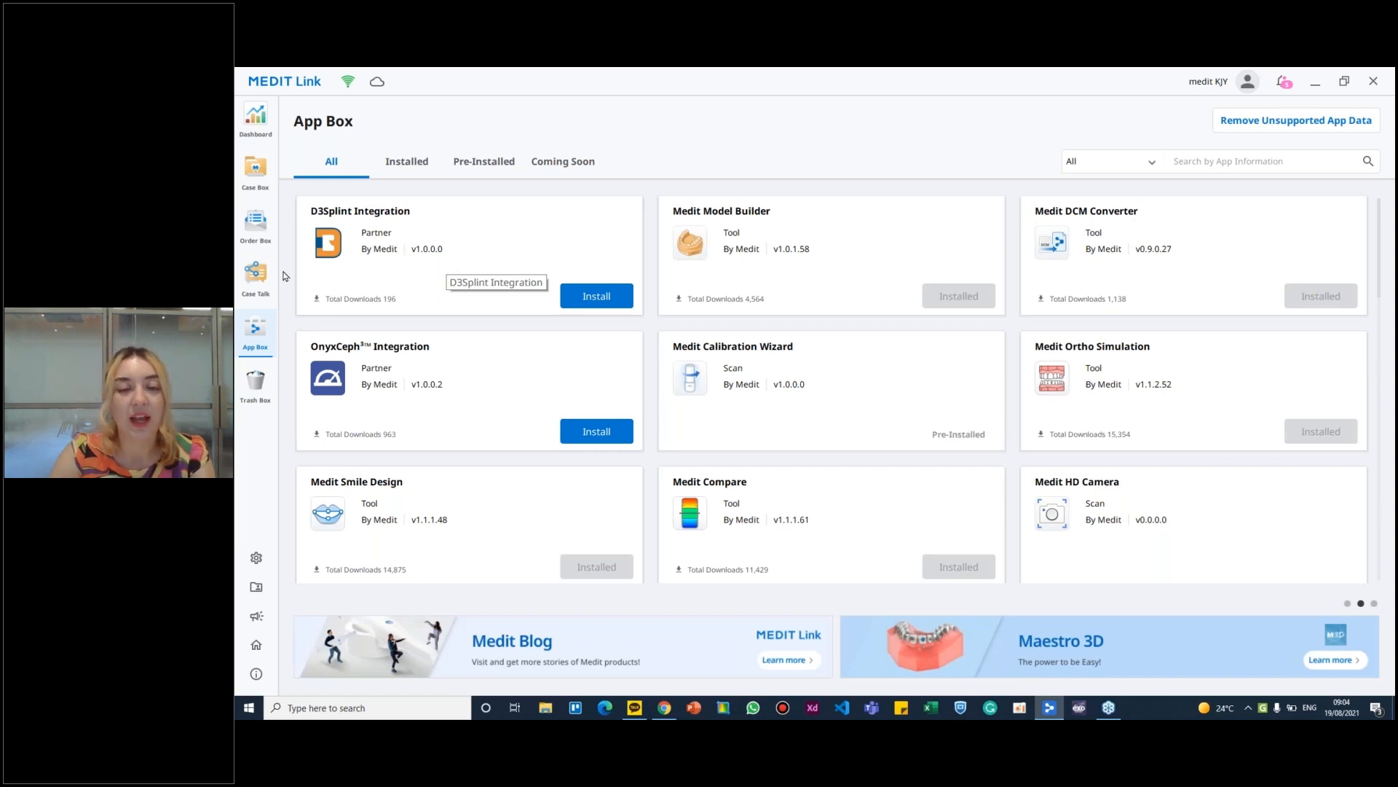
- Open the Model Builder Sample case from the Case Box in Model Builder, and confirm the maxilla and mandible data assignment
{"action": "left_click", "coordinate": [258, 182]}
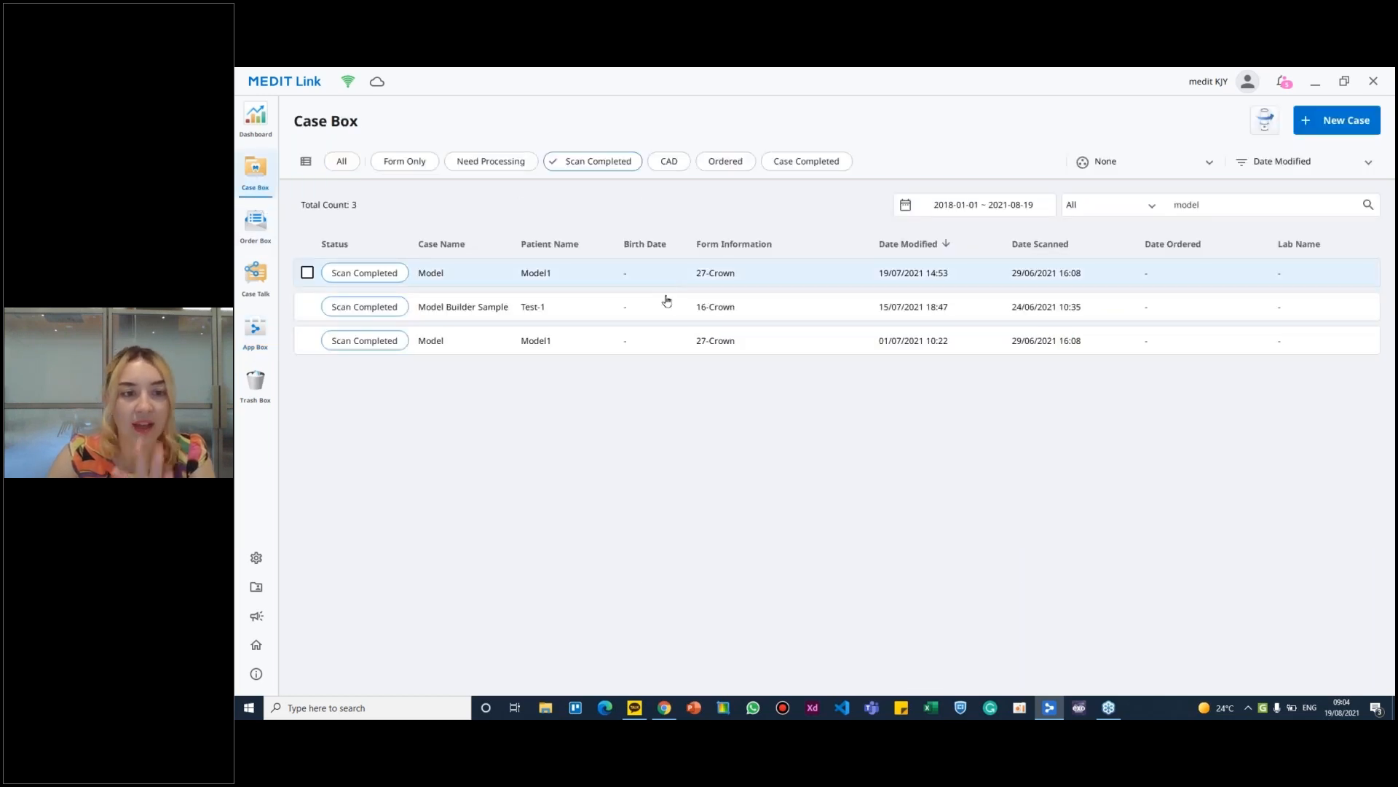
{"action": "left_click", "coordinate": [628, 316]}
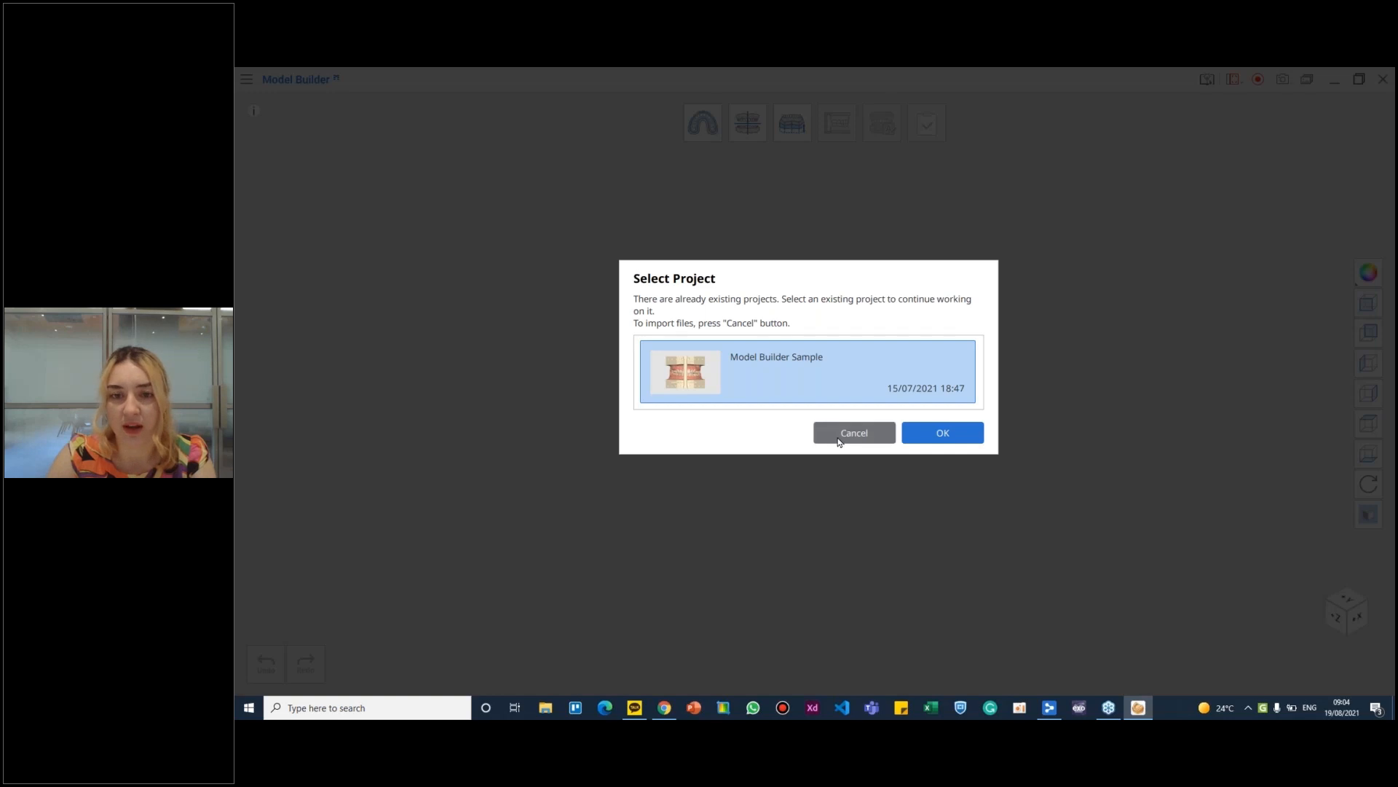
{"action": "left_click", "coordinate": [837, 436]}
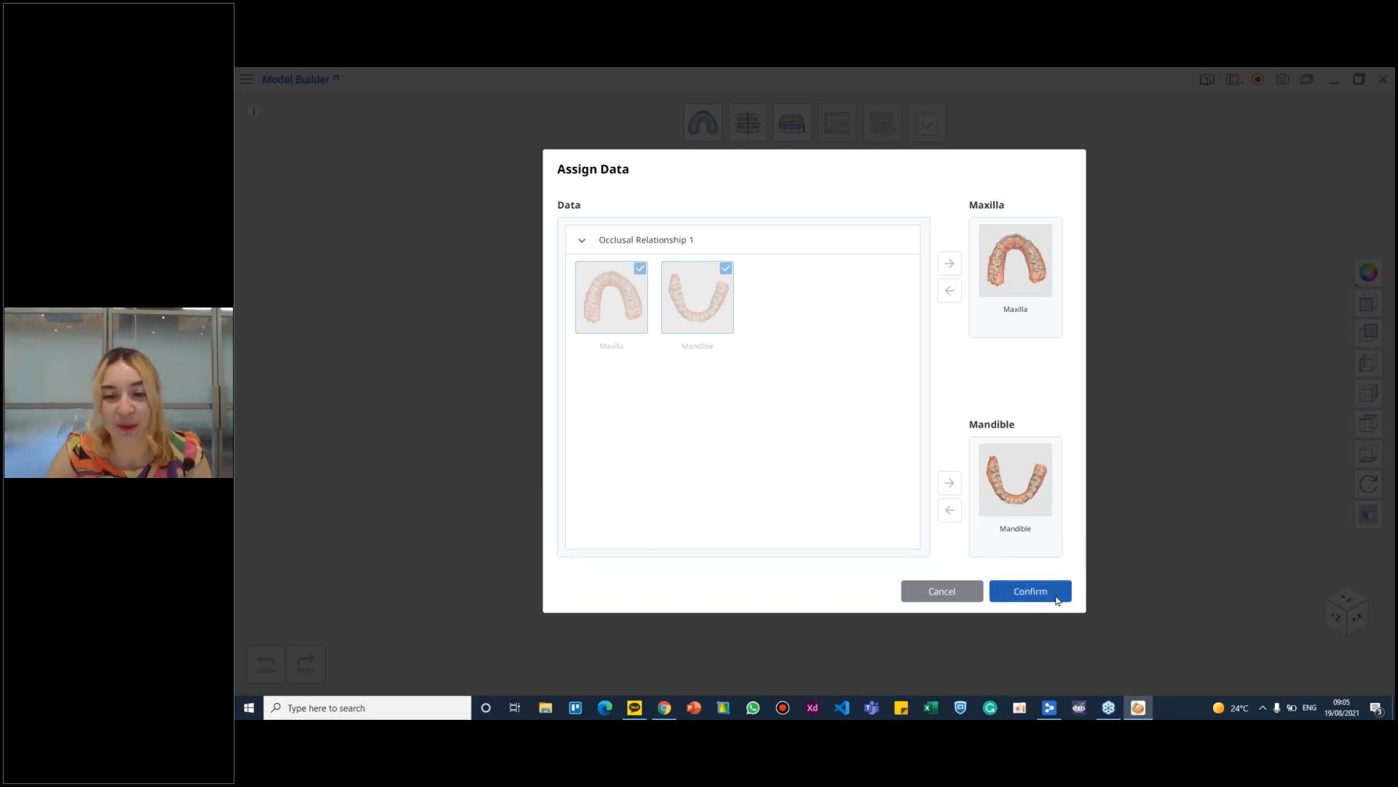
{"action": "left_click", "coordinate": [1029, 590]}
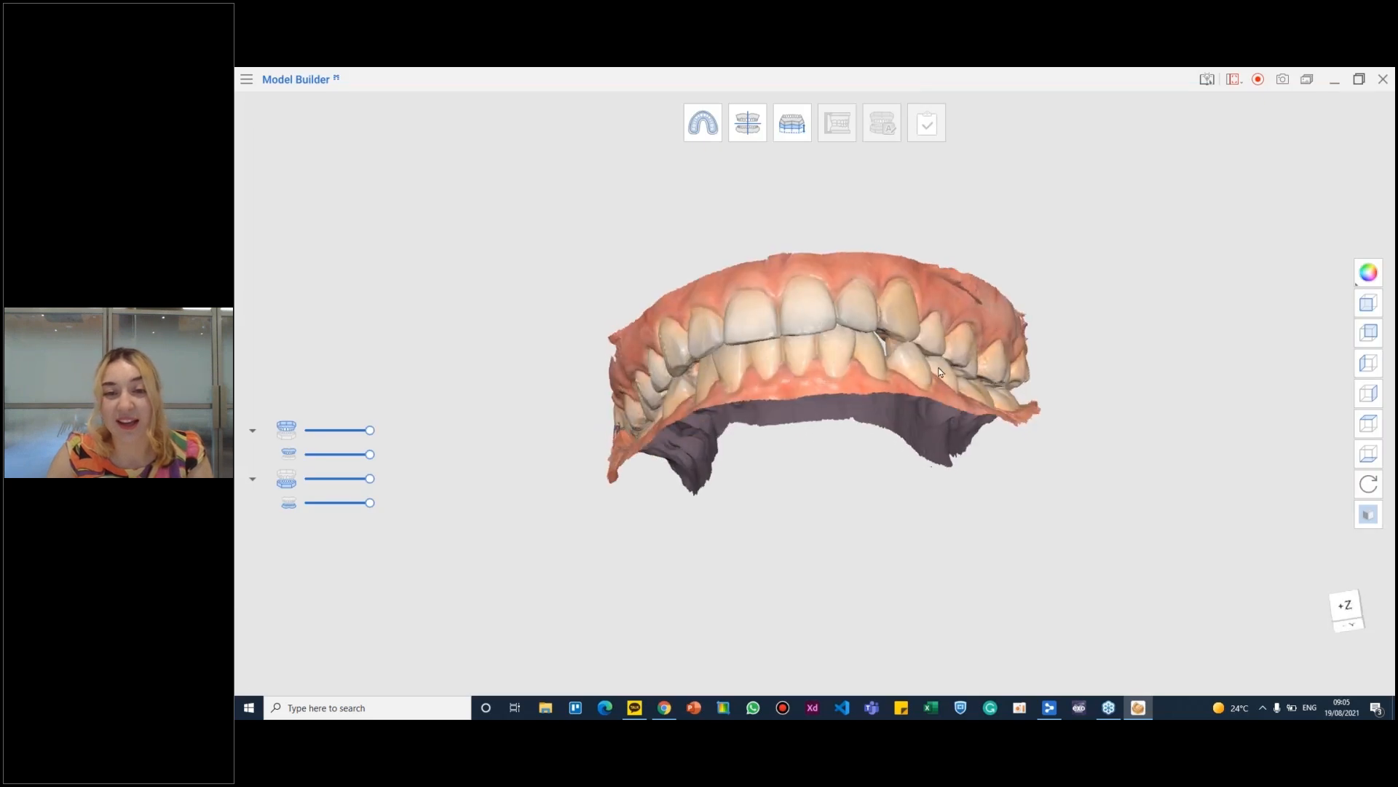
- Examine the occluded arches from the front in each available surface display style, and restore the full-colour texture
{"action": "right_click_drag", "start_coordinate": [843, 401], "coordinate": [838, 324]}
{"action": "middle_click_drag", "start_coordinate": [806, 327], "coordinate": [822, 394]}
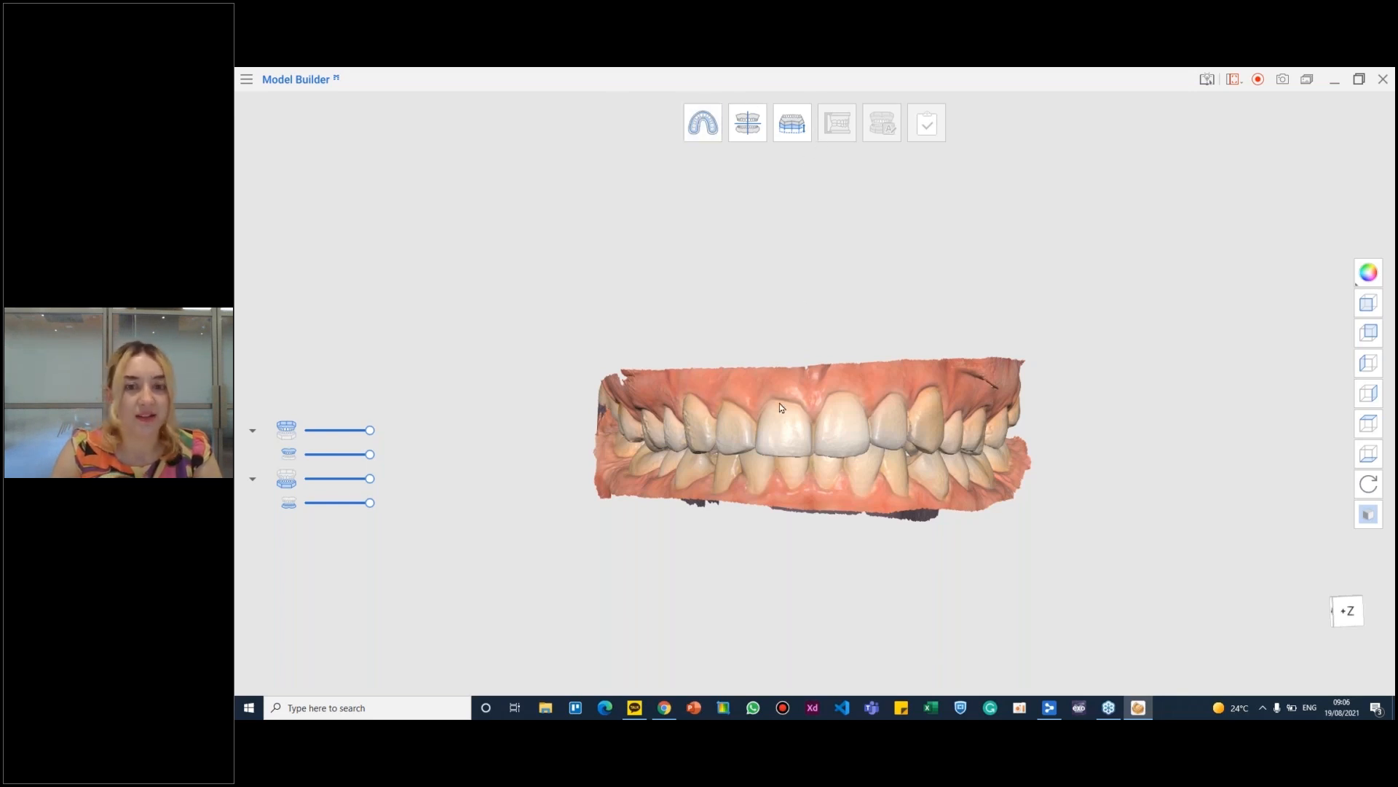
{"action": "right_click_drag", "start_coordinate": [782, 405], "coordinate": [964, 422]}
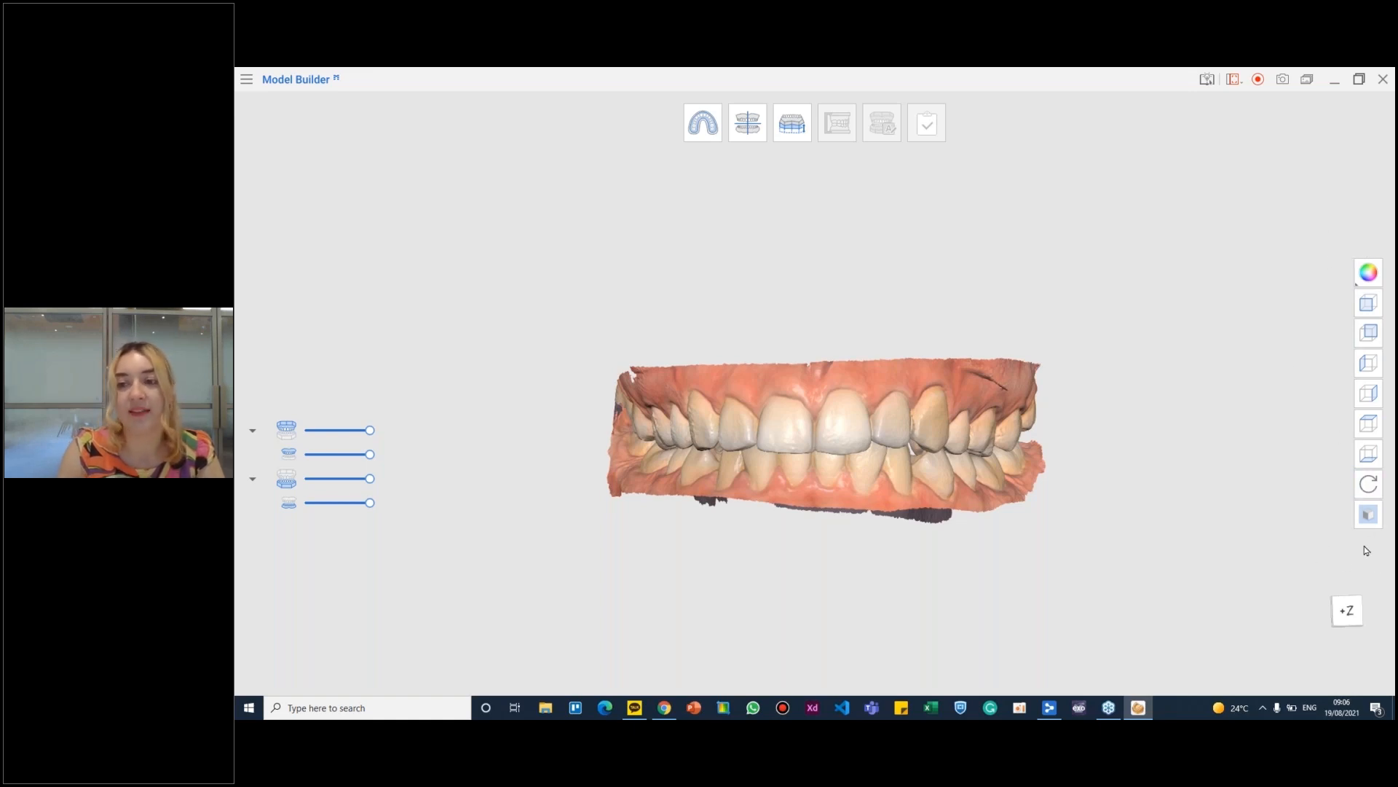
{"action": "left_click", "coordinate": [1368, 272]}
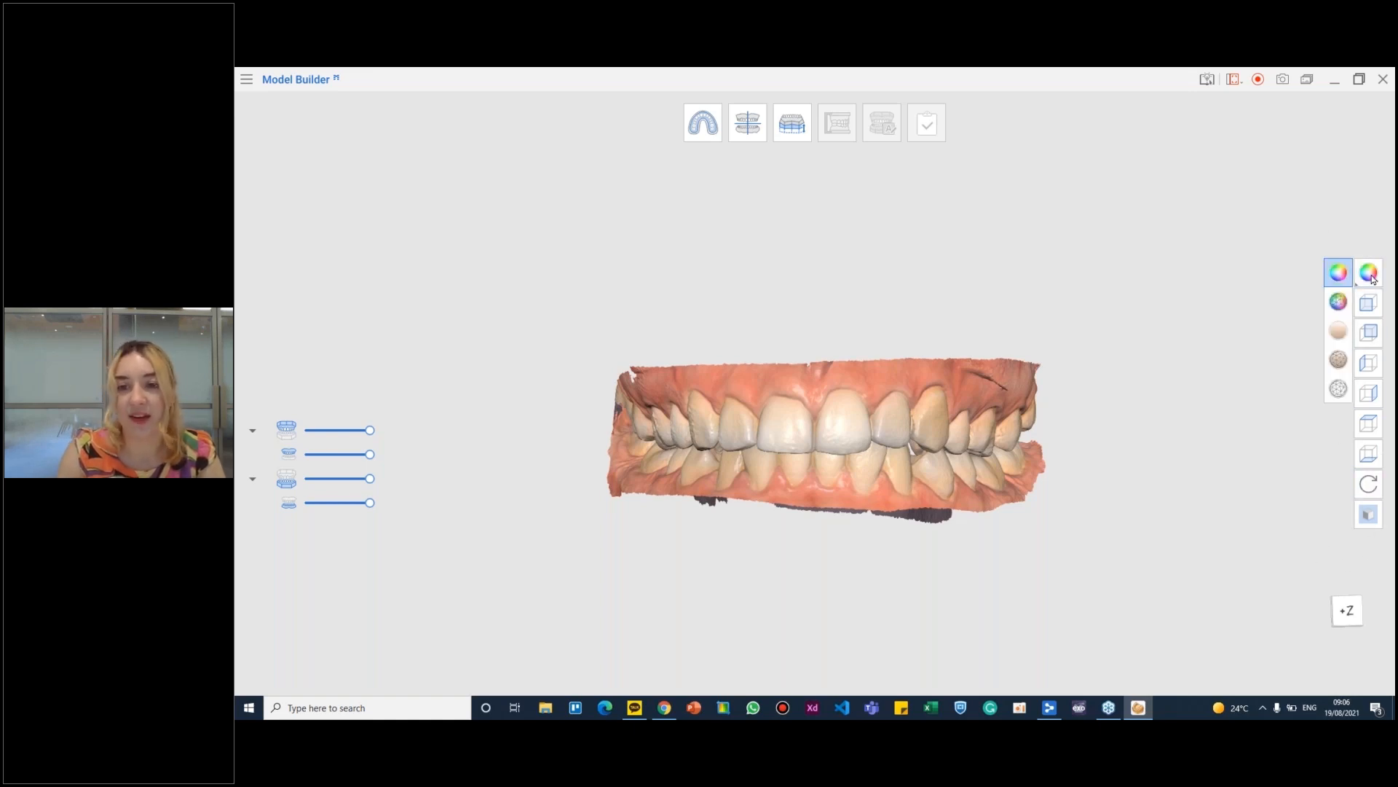
{"action": "left_click", "coordinate": [1338, 301]}
{"action": "left_click", "coordinate": [1368, 272]}
{"action": "left_click", "coordinate": [1339, 331]}
{"action": "left_click", "coordinate": [1368, 273]}
{"action": "left_click", "coordinate": [1339, 359]}
{"action": "left_click", "coordinate": [1368, 271]}
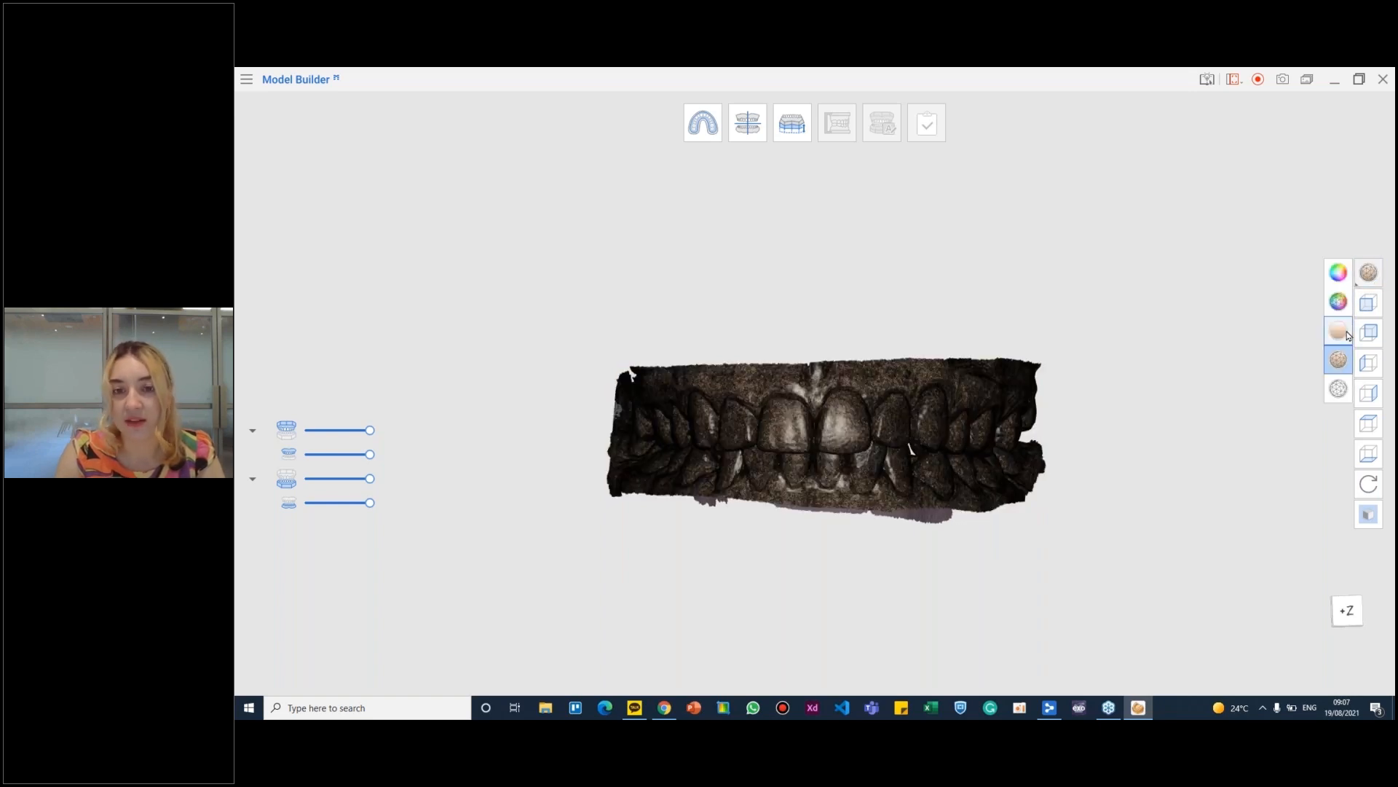
{"action": "left_click", "coordinate": [1337, 385]}
{"action": "left_click", "coordinate": [1370, 277]}
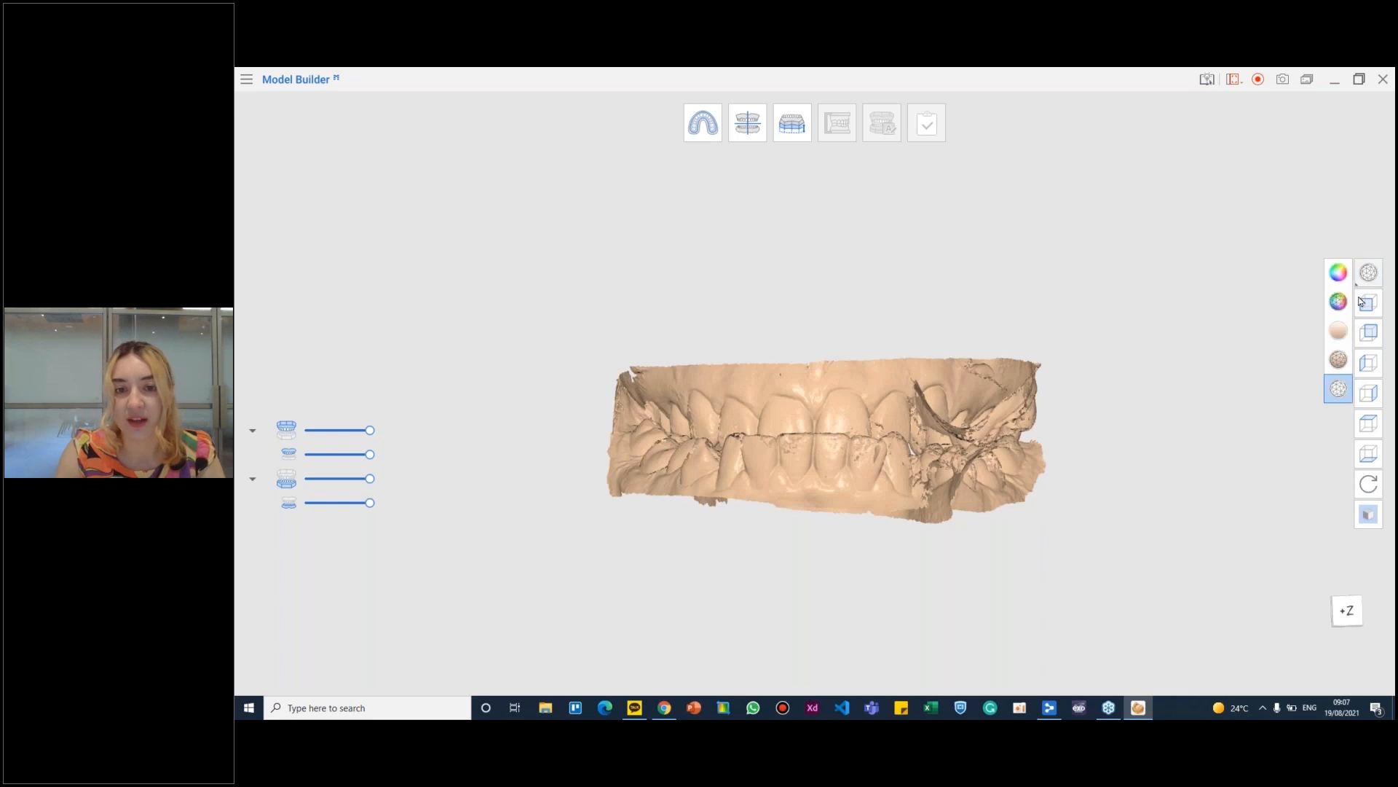
{"action": "left_click", "coordinate": [1339, 272]}
- Compare the plain beige single-tone display of the arches with the full-colour texture, leaving full colour active
{"action": "left_click", "coordinate": [1369, 273]}
{"action": "left_click", "coordinate": [1339, 331]}
{"action": "mouse_move", "coordinate": [1057, 402]}
{"action": "right_mouse_down"}
{"action": "mouse_move", "coordinate": [971, 343]}
{"action": "mouse_move", "coordinate": [976, 391]}
{"action": "right_mouse_up"}
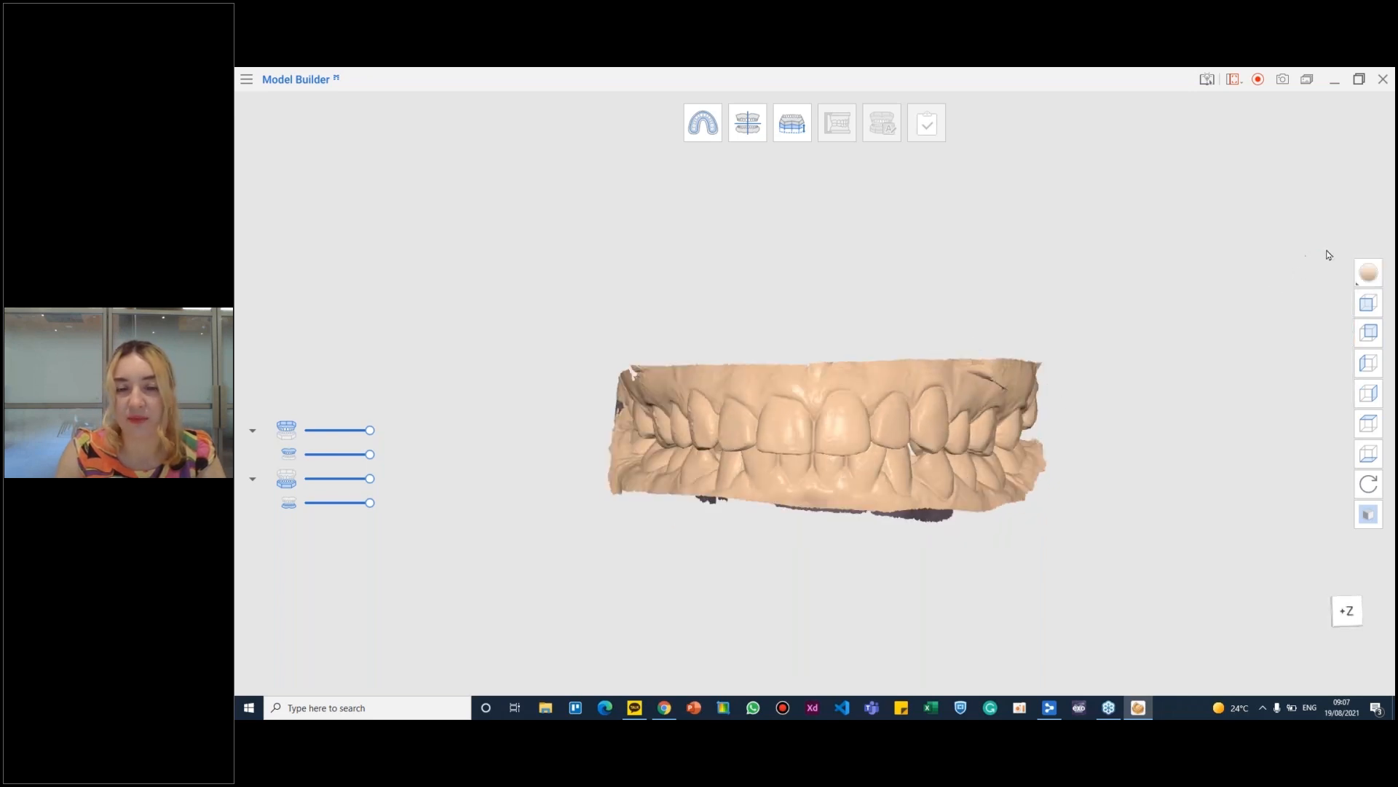
{"action": "left_click", "coordinate": [1369, 273]}
{"action": "left_click", "coordinate": [1372, 275]}
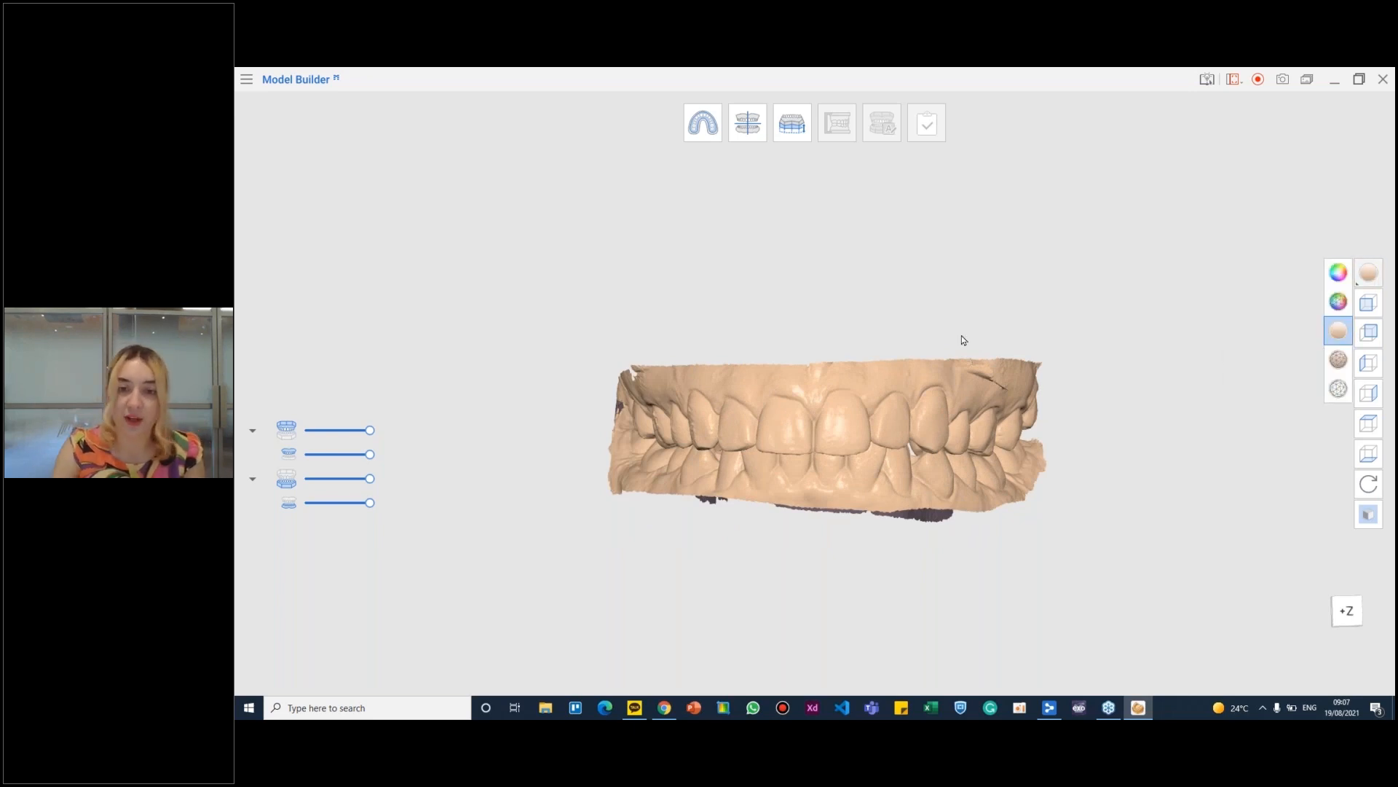
{"action": "left_click", "coordinate": [1340, 273]}
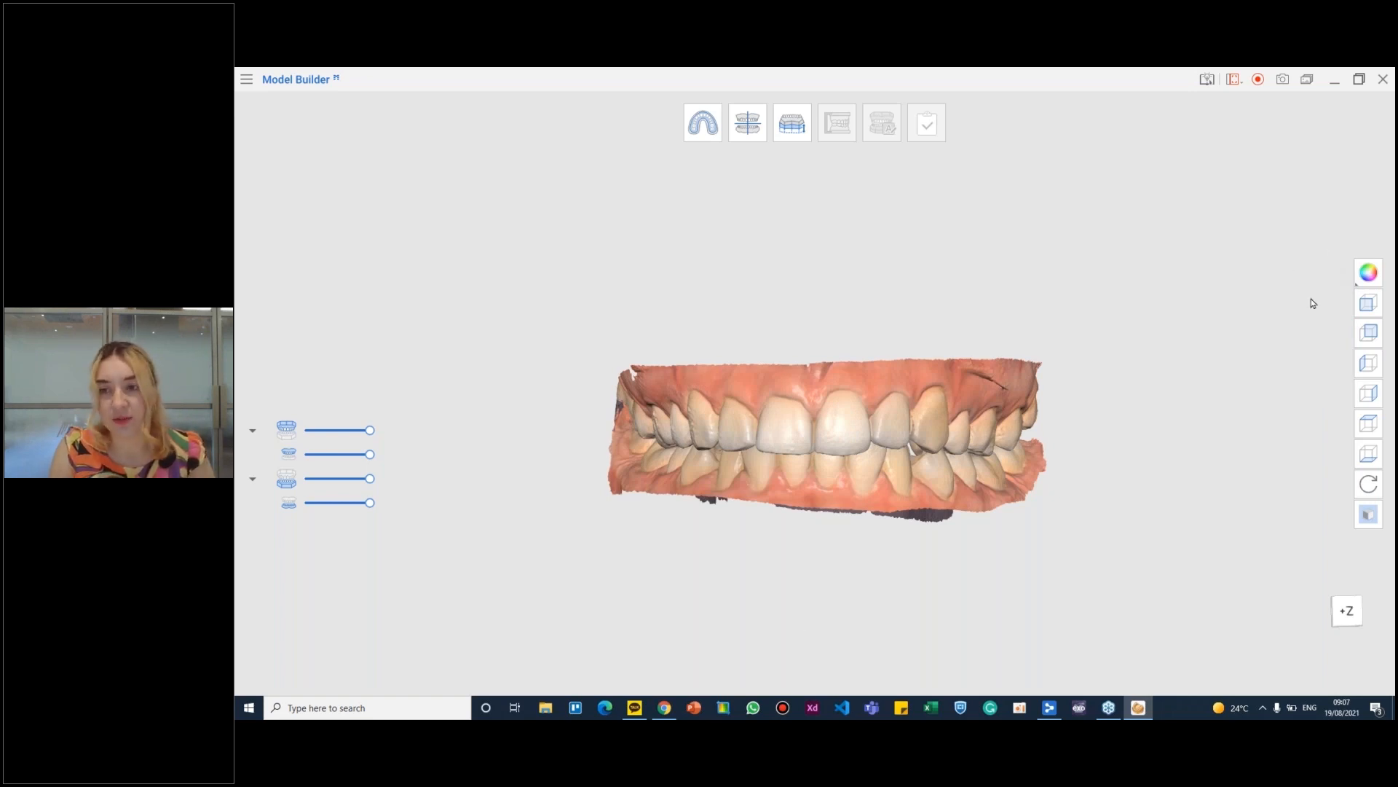
- View the arches from the preset back, left, right and bottom directions
{"action": "left_click", "coordinate": [1370, 333]}
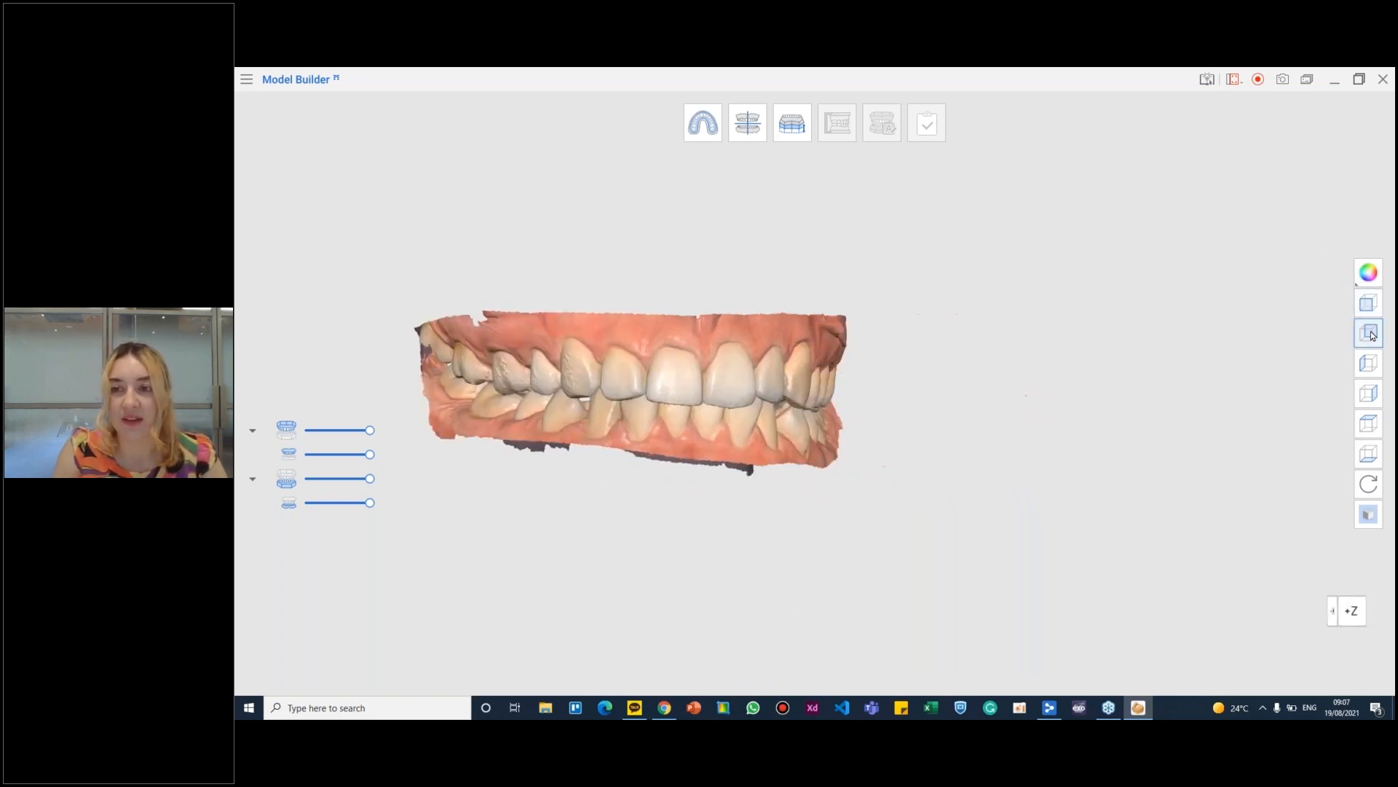
{"action": "left_click", "coordinate": [1371, 364]}
{"action": "left_click", "coordinate": [1371, 395]}
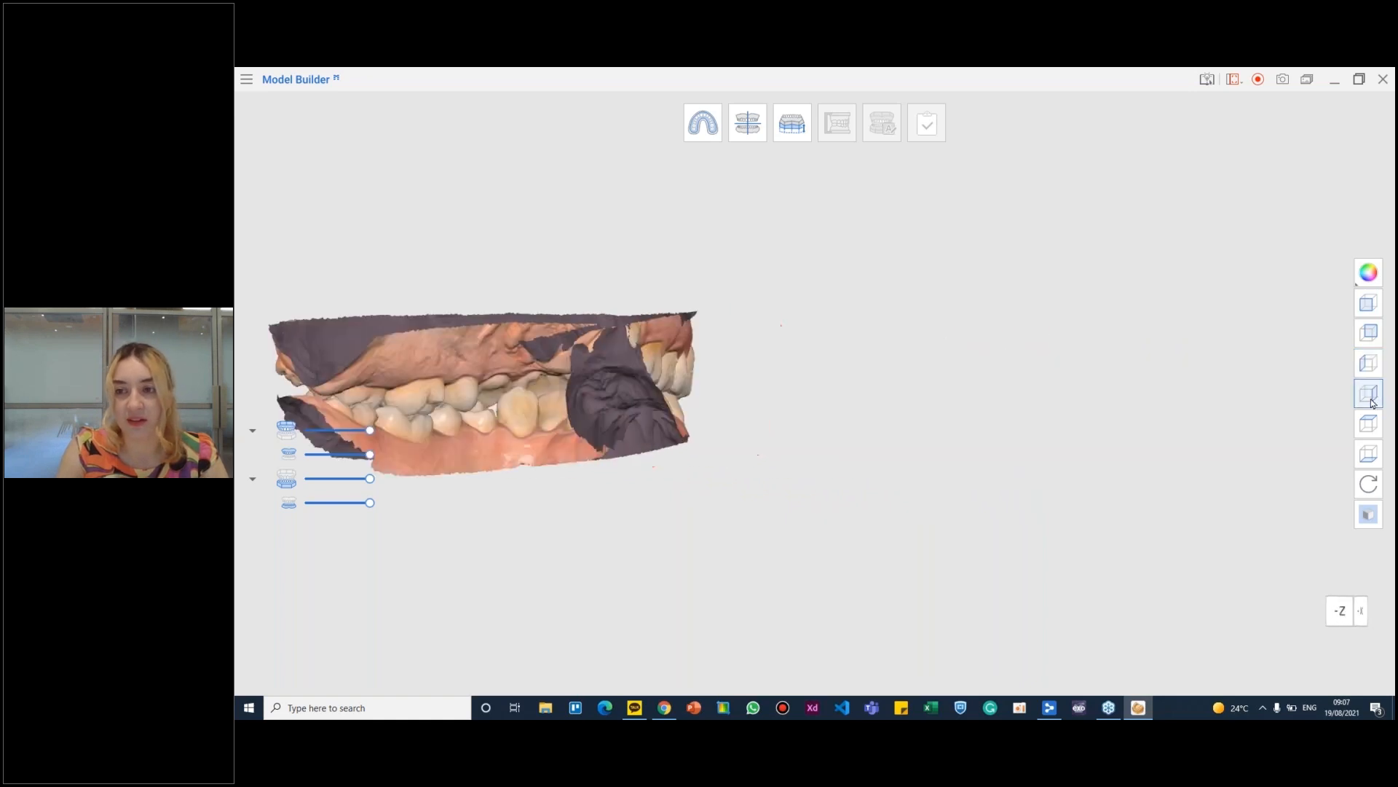
{"action": "left_click", "coordinate": [1368, 455]}
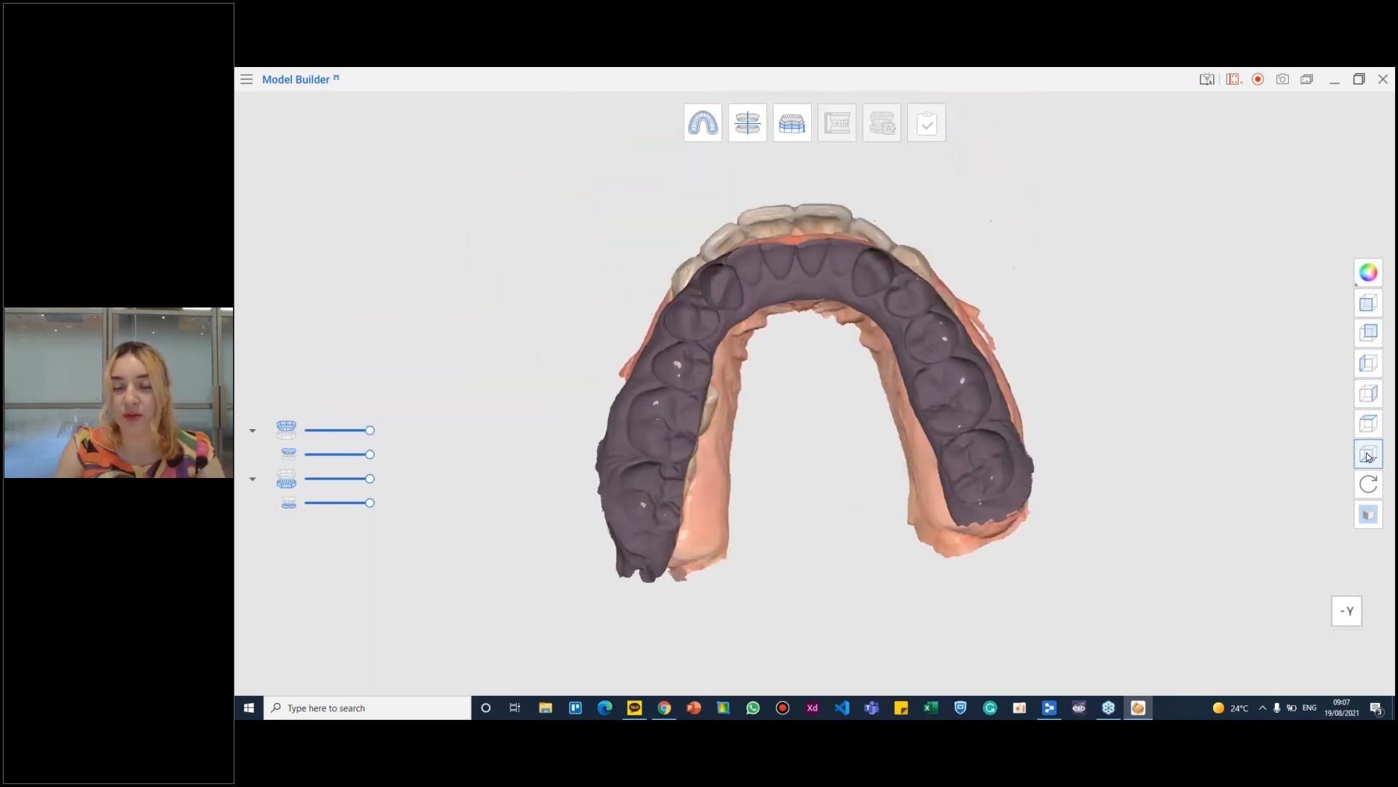
- Turn the arches from the bottom view back to the front using the free rotation tool
{"action": "left_click", "coordinate": [1367, 492]}
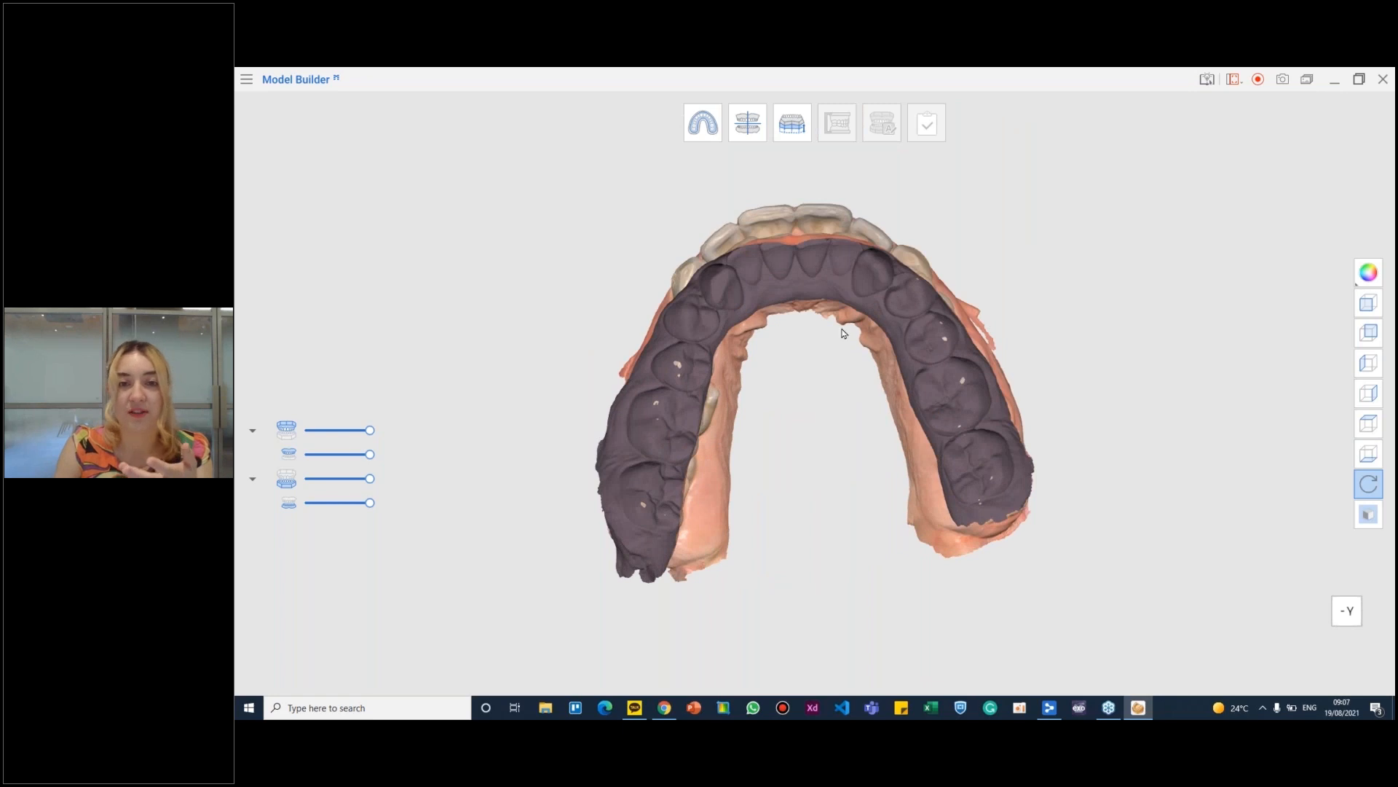
{"action": "left_click_drag", "start_coordinate": [823, 334], "coordinate": [843, 557]}
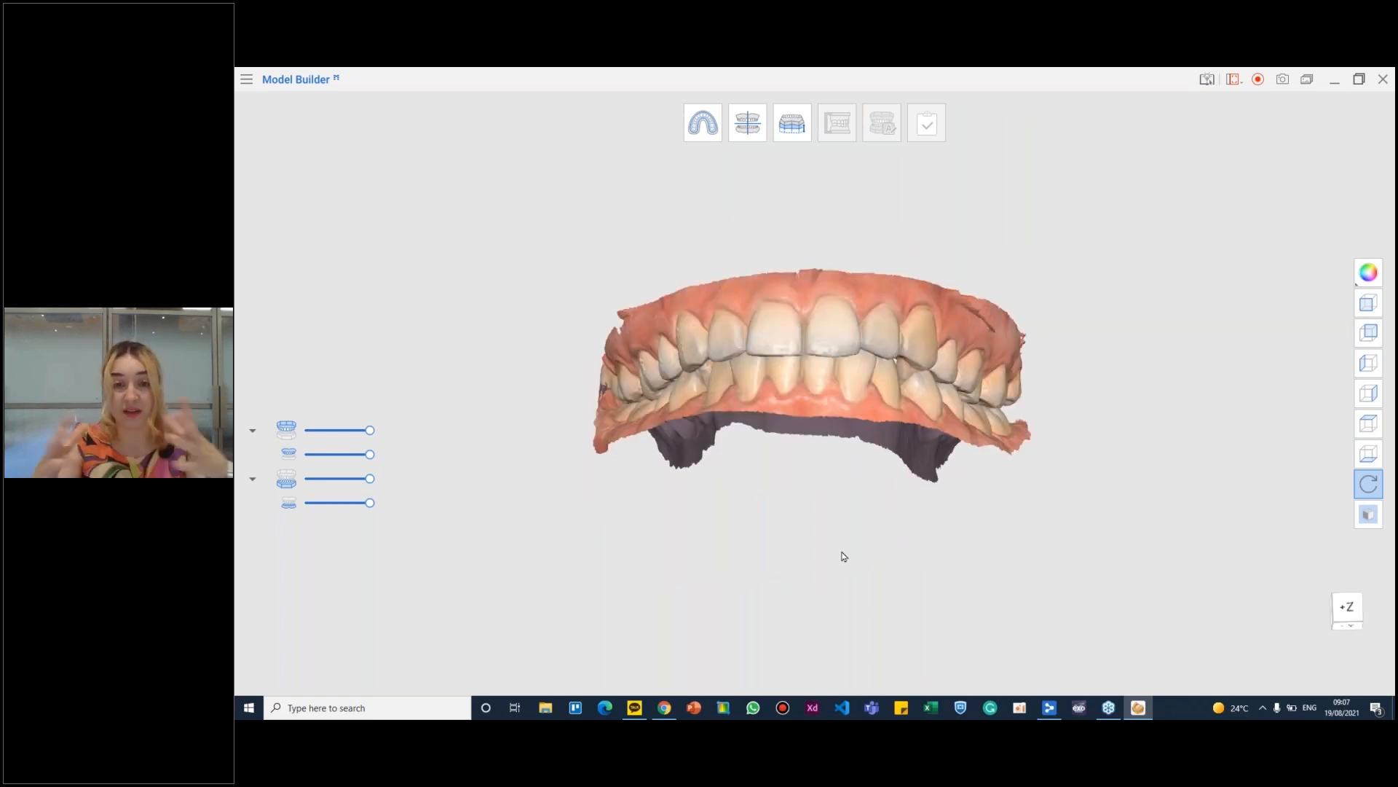
{"action": "left_click", "coordinate": [1363, 492]}
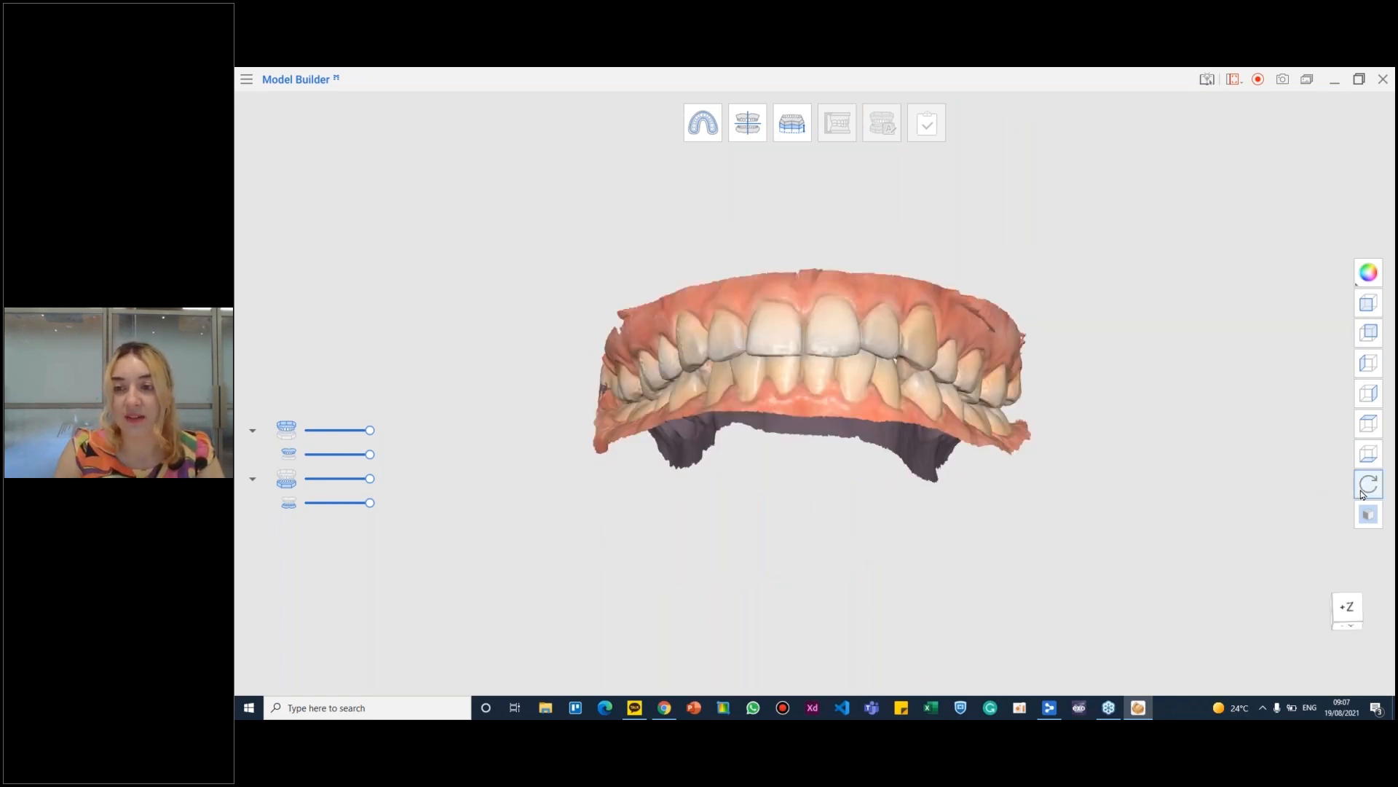
{"action": "left_click", "coordinate": [1366, 489]}
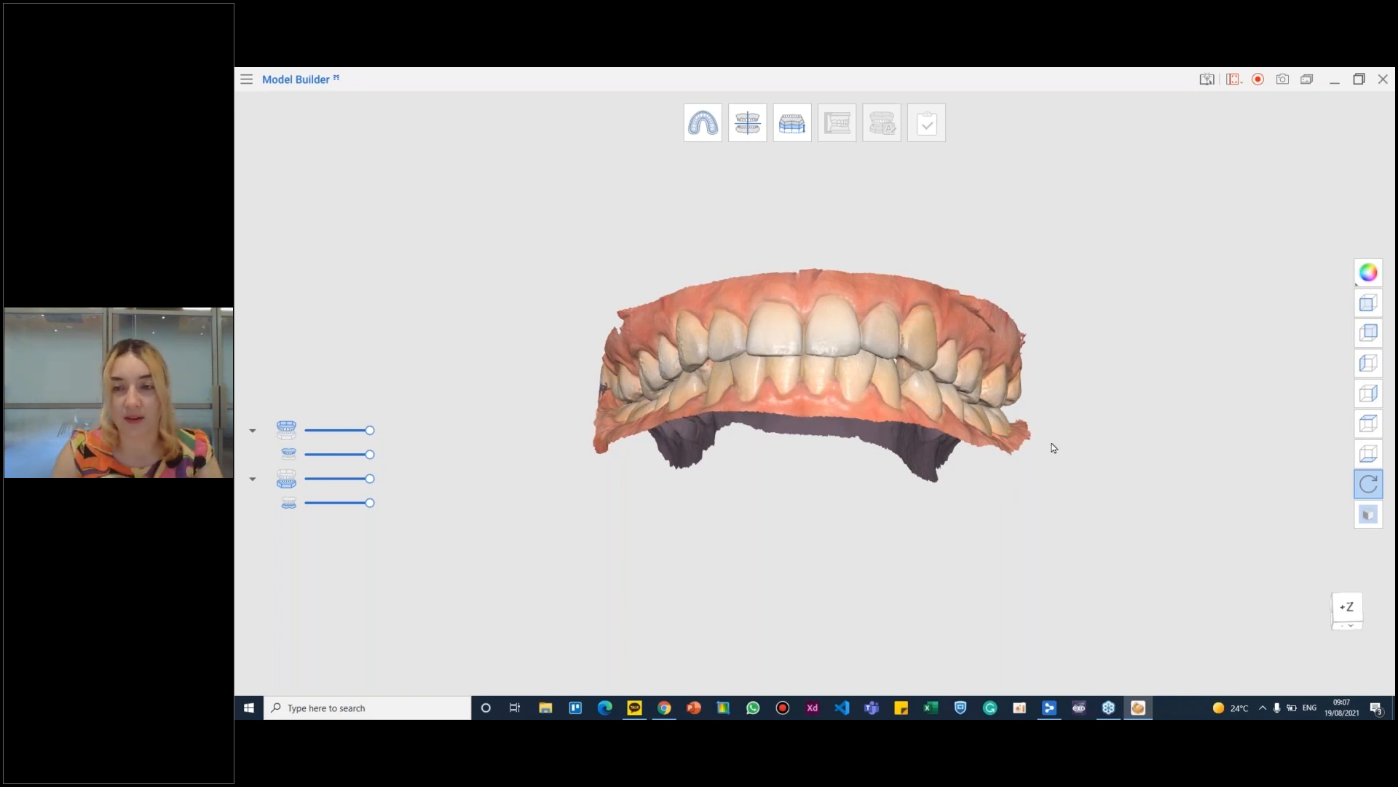
- Show the millimetre grid behind the arches, overlay it on the model, and hide it again
{"action": "left_click", "coordinate": [1369, 514]}
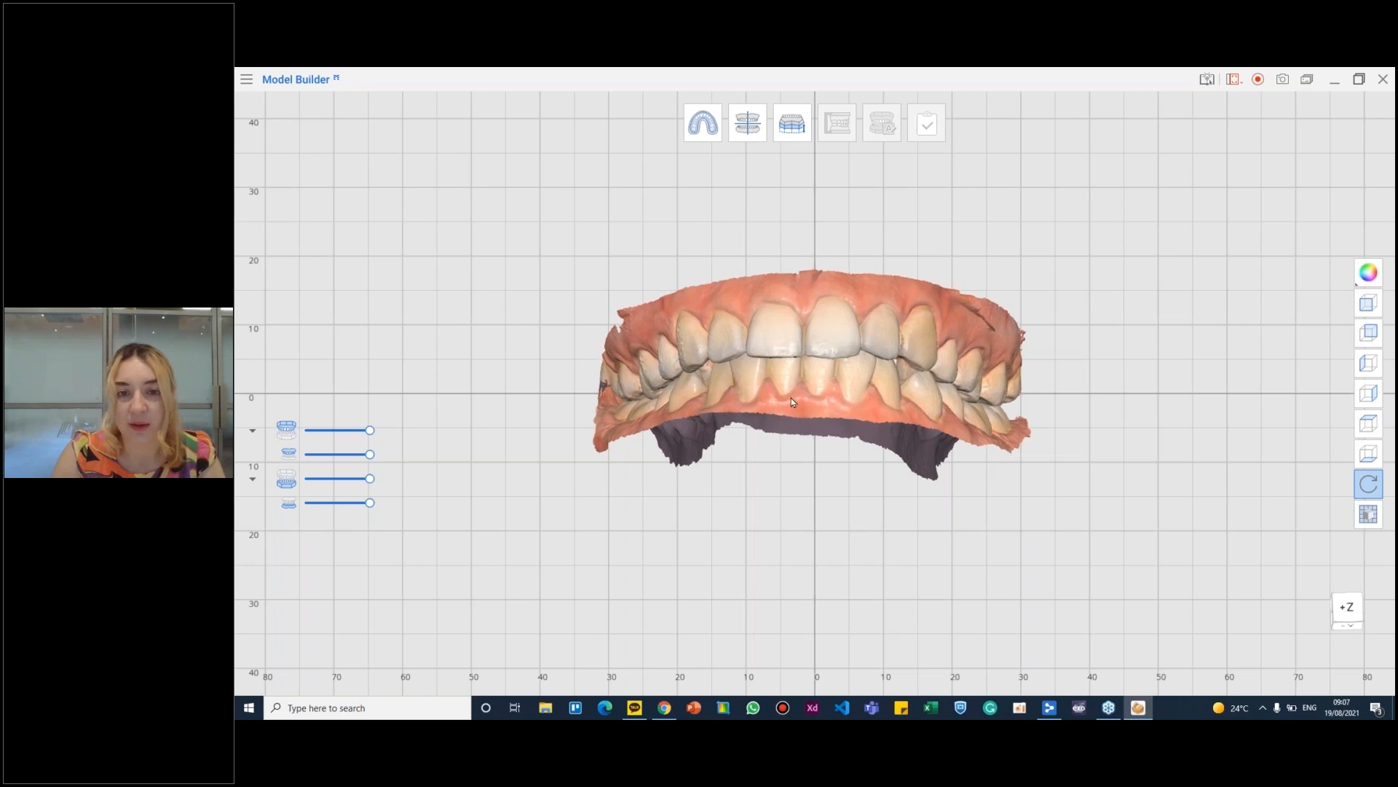
{"action": "right_click_drag", "start_coordinate": [792, 401], "coordinate": [795, 441]}
{"action": "middle_click_drag", "start_coordinate": [840, 347], "coordinate": [842, 386]}
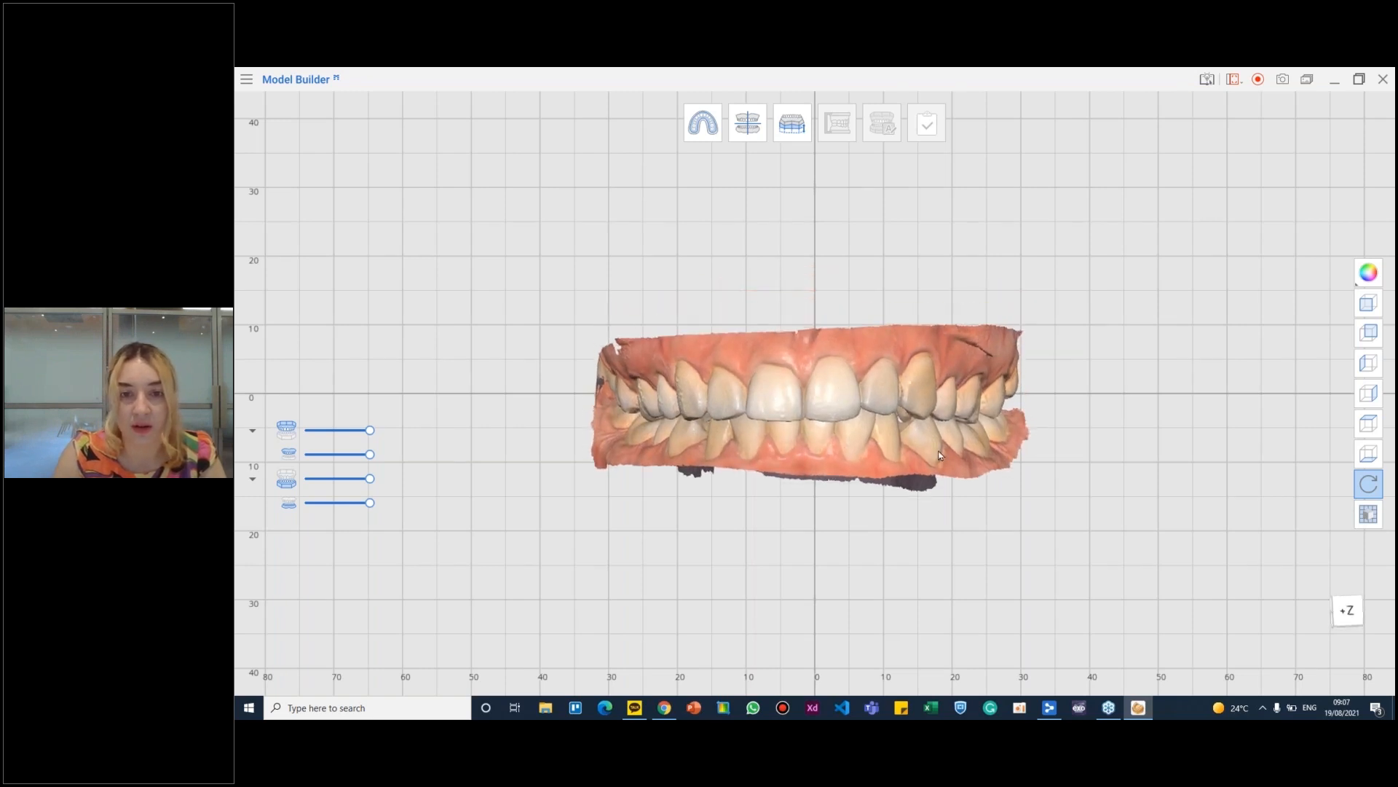
{"action": "left_click", "coordinate": [1370, 523]}
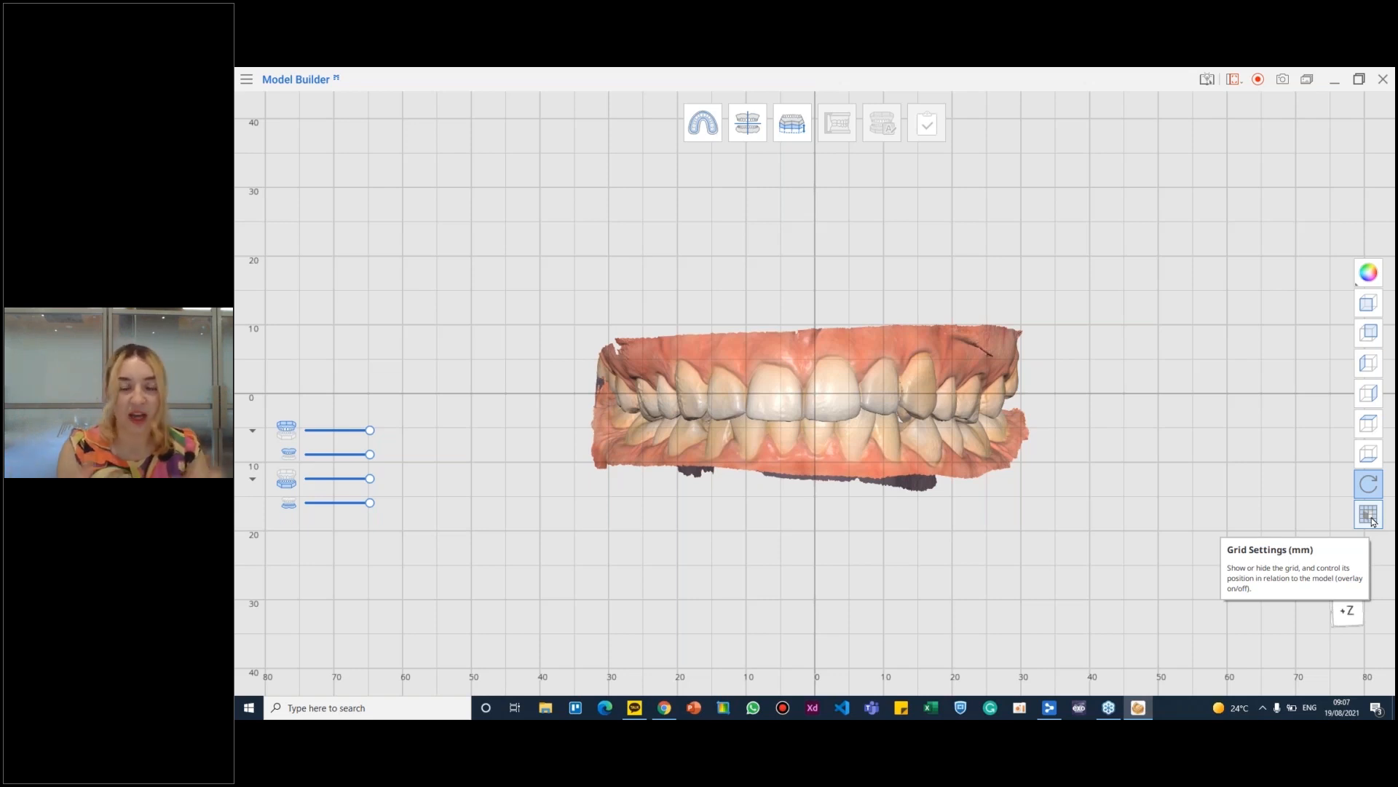
{"action": "left_click", "coordinate": [1369, 515]}
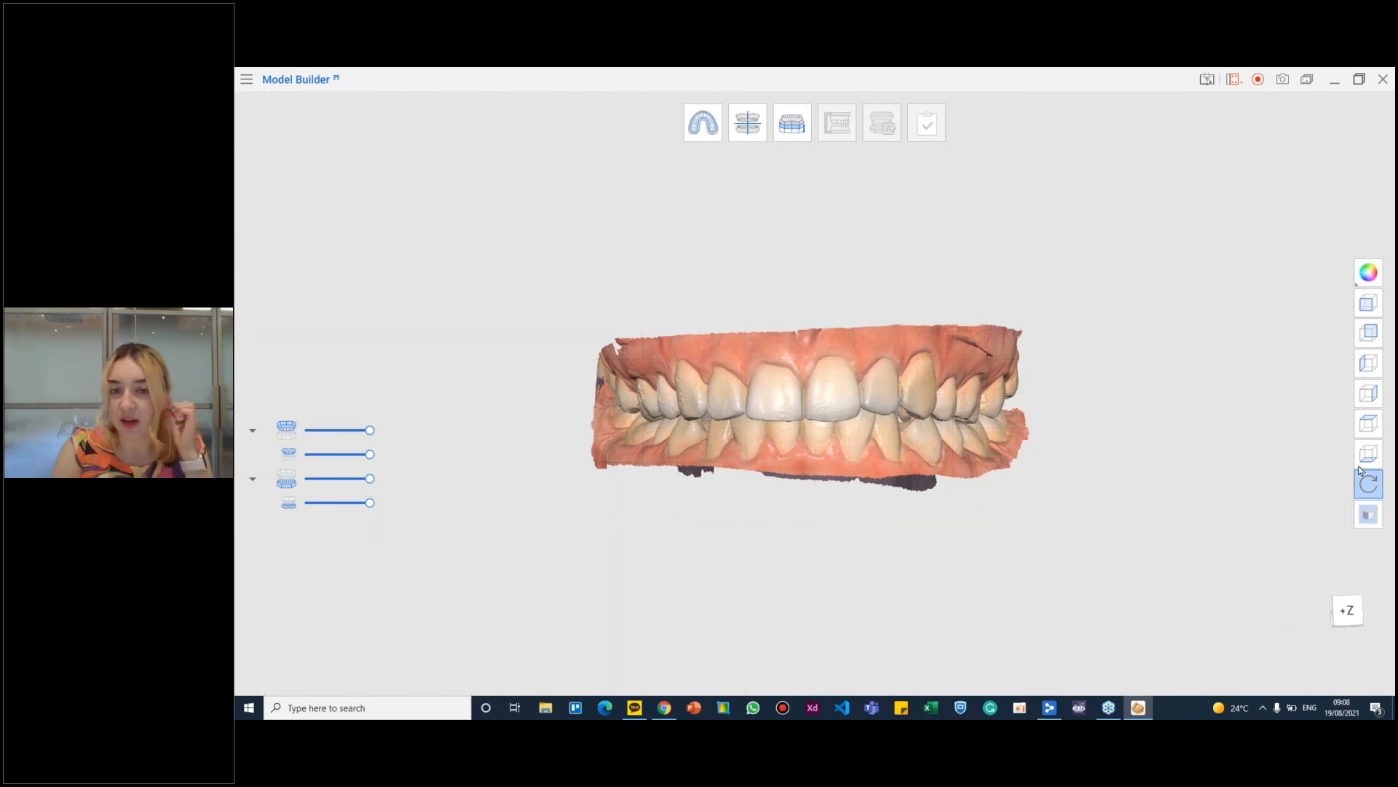
- Enter the arch area selection stage and inspect the automatically selected regions on the maxilla and mandible
{"action": "left_click", "coordinate": [704, 124]}
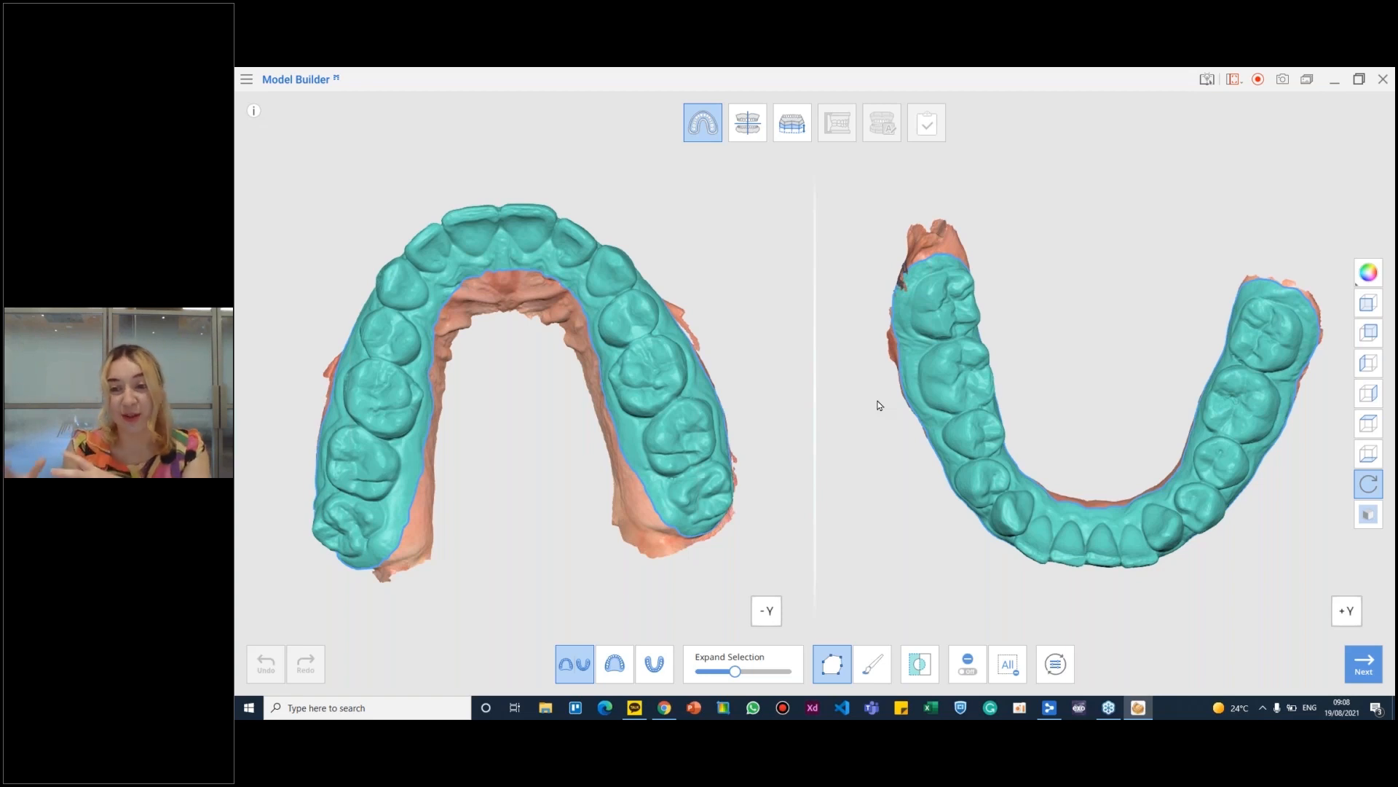
{"action": "right_click_drag", "start_coordinate": [673, 440], "coordinate": [609, 309]}
{"action": "right_click_drag", "start_coordinate": [655, 438], "coordinate": [640, 435]}
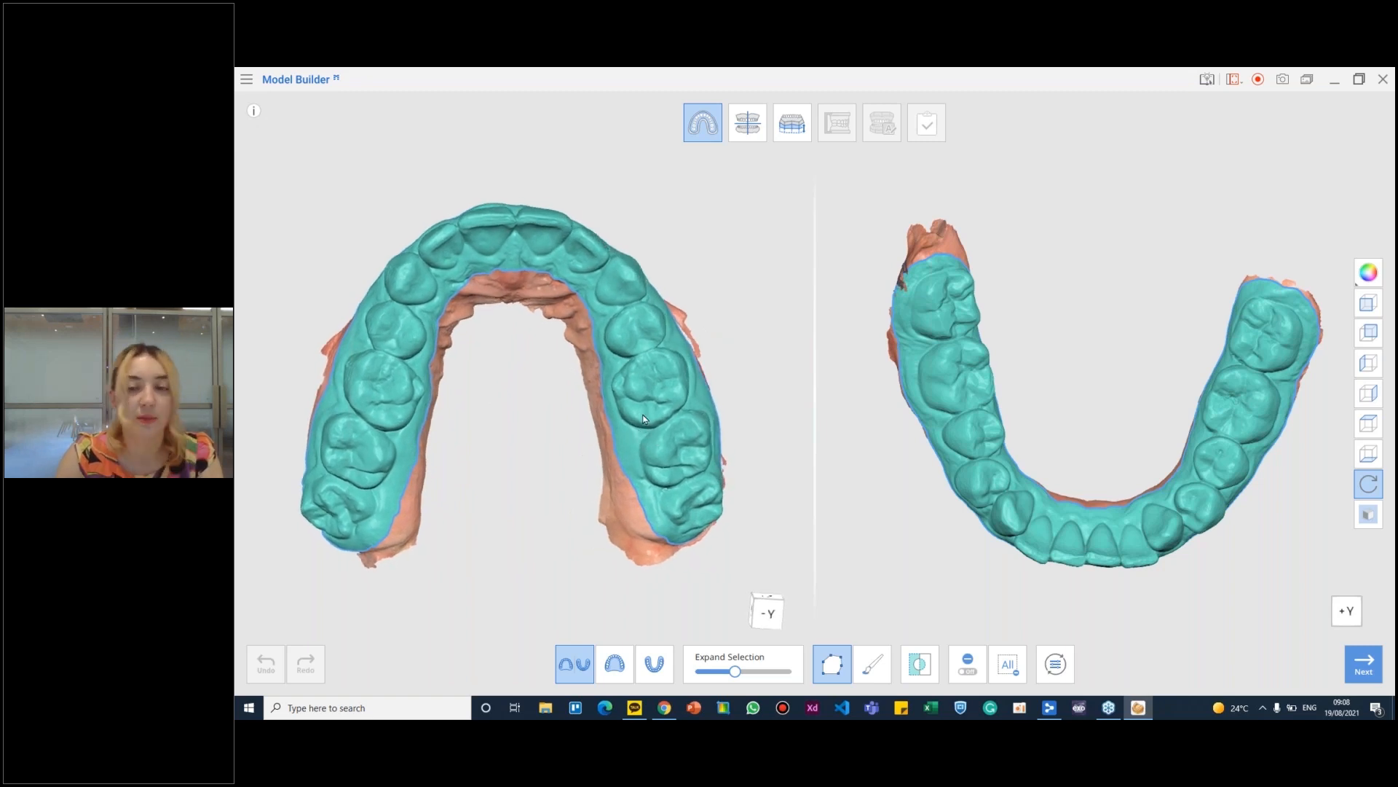
{"action": "right_click_drag", "start_coordinate": [1288, 338], "coordinate": [1213, 439]}
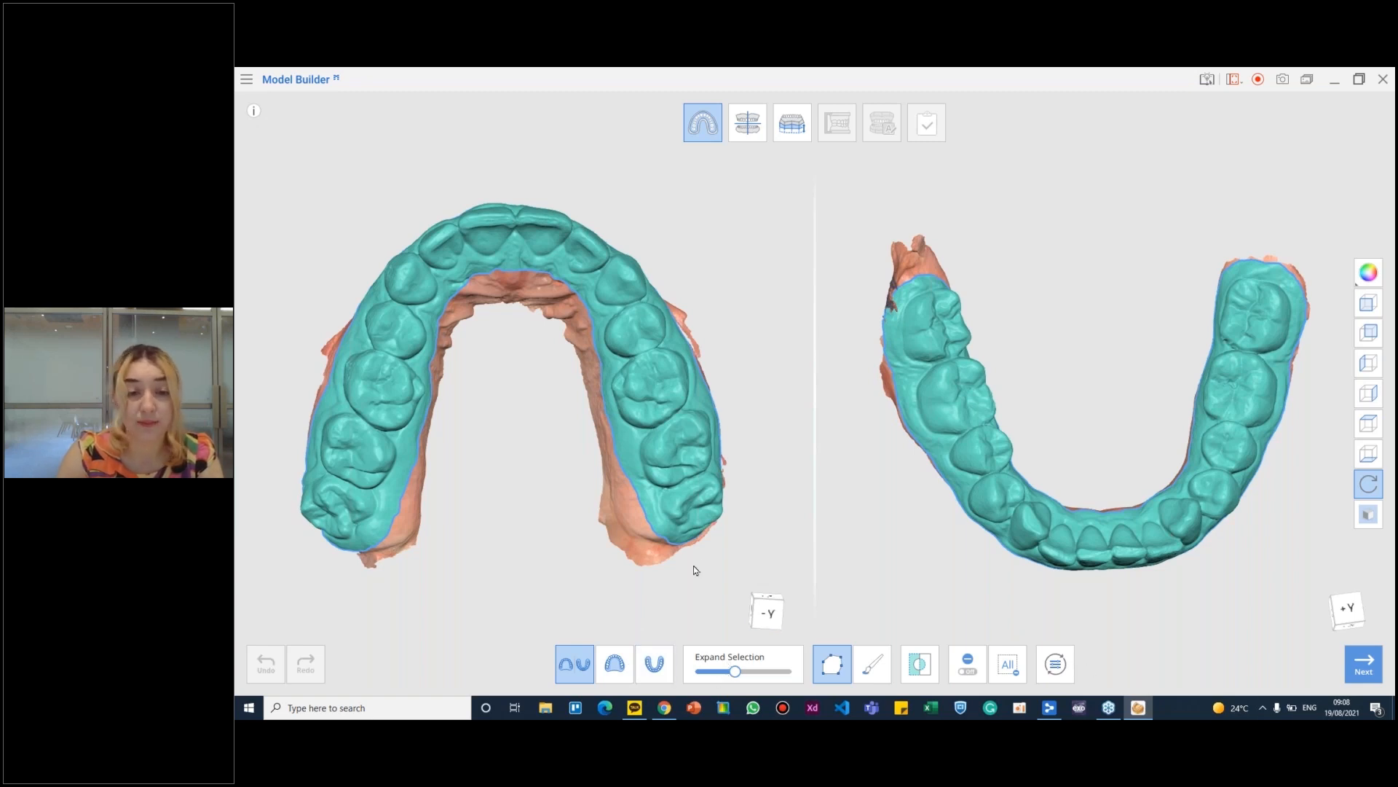
{"action": "right_click_drag", "start_coordinate": [684, 530], "coordinate": [684, 537]}
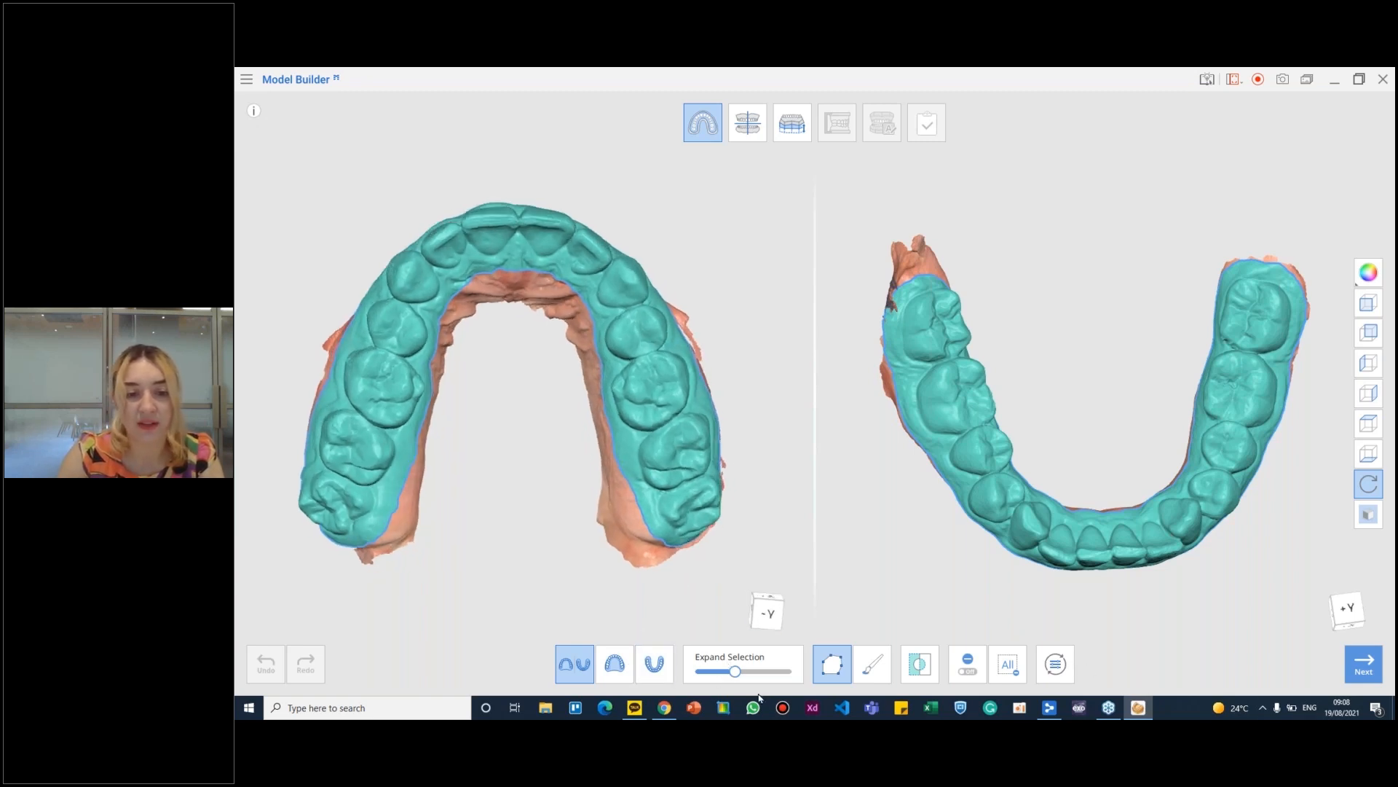
- Try a narrower Expand Selection, widen it to slightly above the middle for both arches, and proceed to Alignment Mode
{"action": "left_click", "coordinate": [714, 676]}
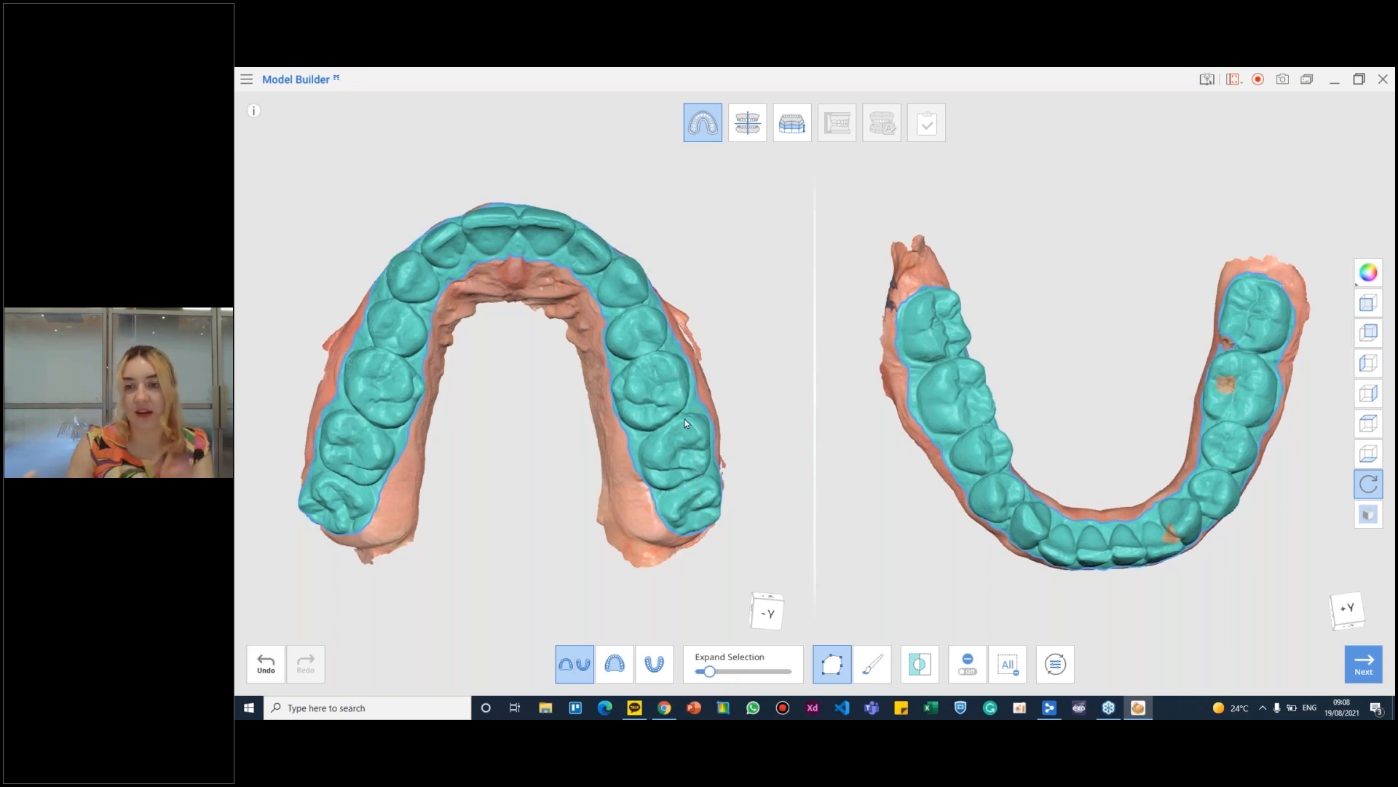
{"action": "left_click", "coordinate": [742, 671]}
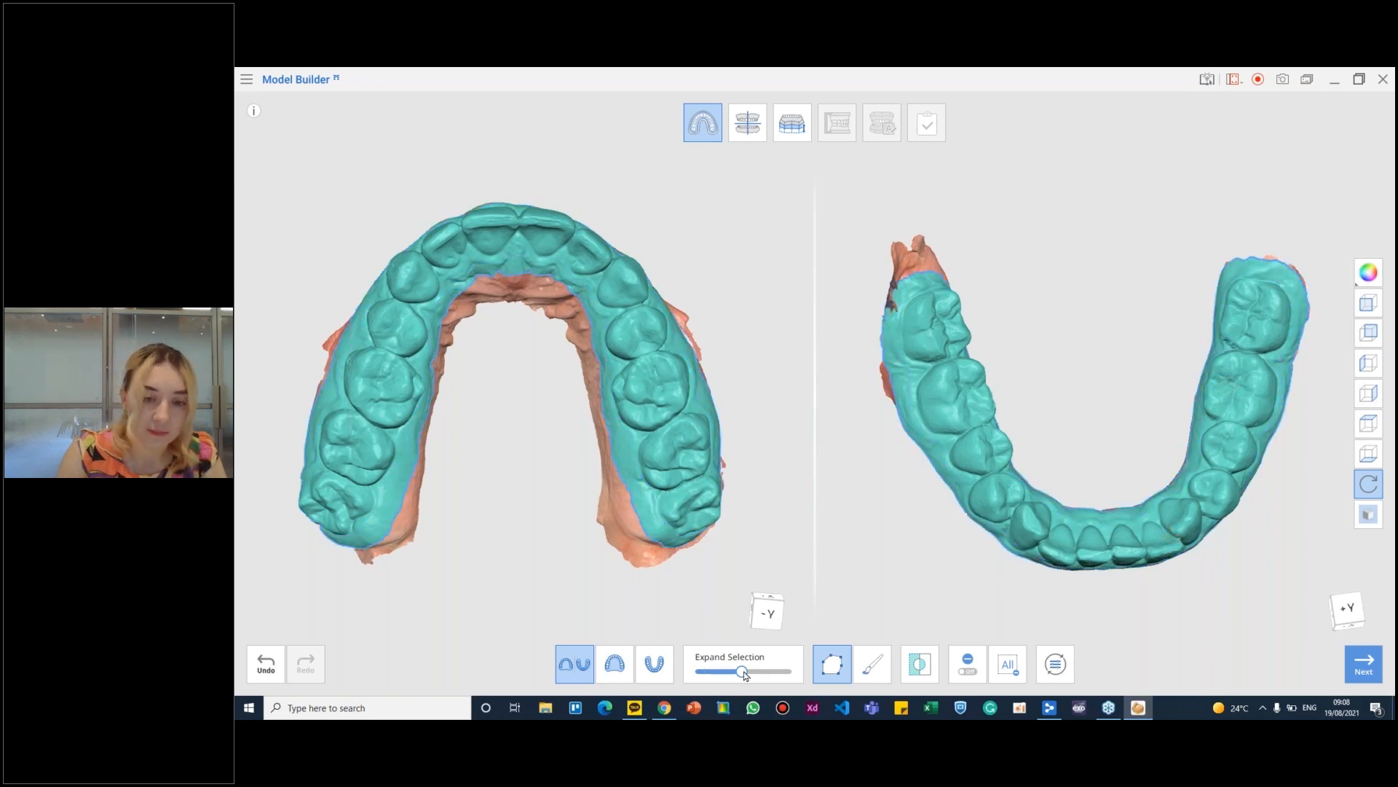
{"action": "mouse_move", "coordinate": [1084, 522]}
{"action": "right_mouse_down"}
{"action": "mouse_move", "coordinate": [1071, 233]}
{"action": "mouse_move", "coordinate": [1099, 349]}
{"action": "mouse_move", "coordinate": [1077, 509]}
{"action": "right_mouse_up"}
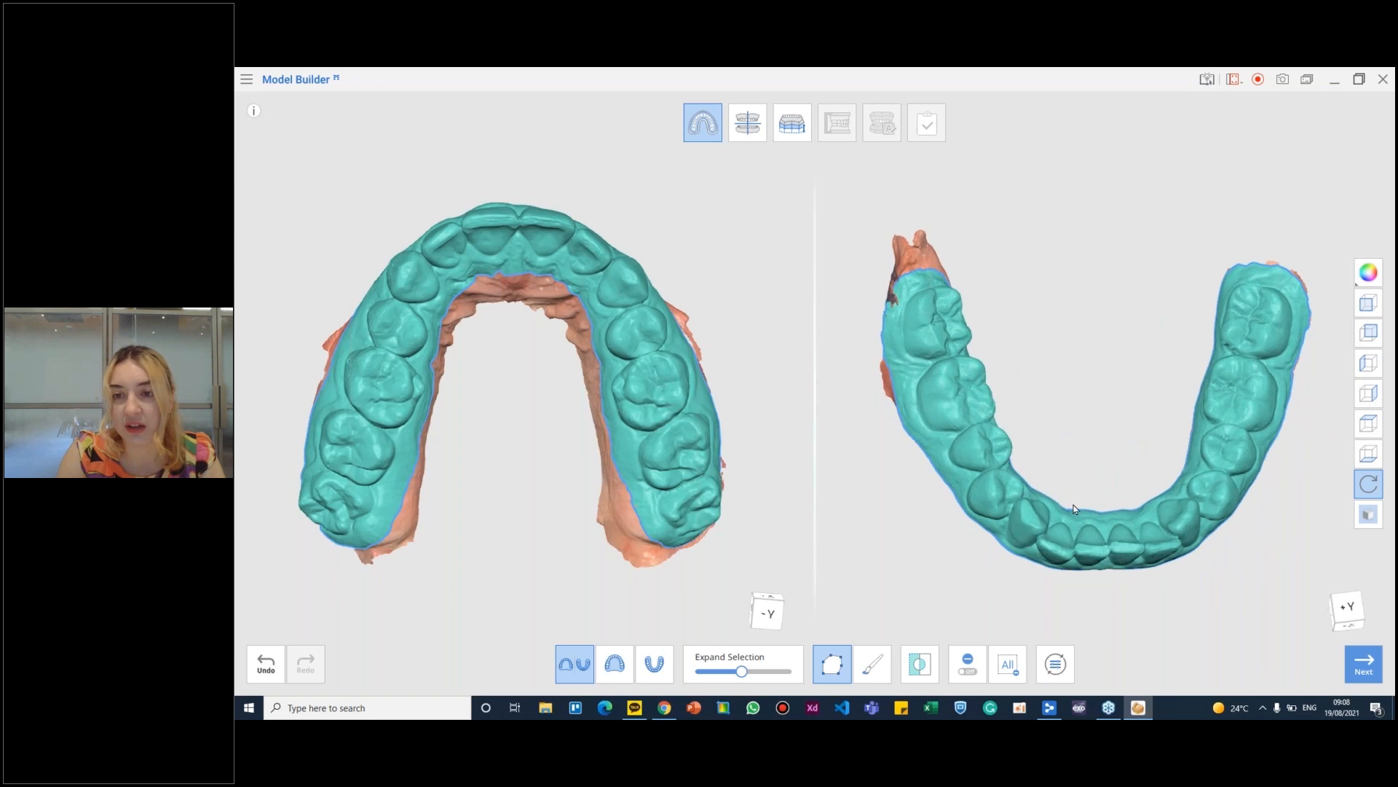
{"action": "left_click", "coordinate": [759, 135]}
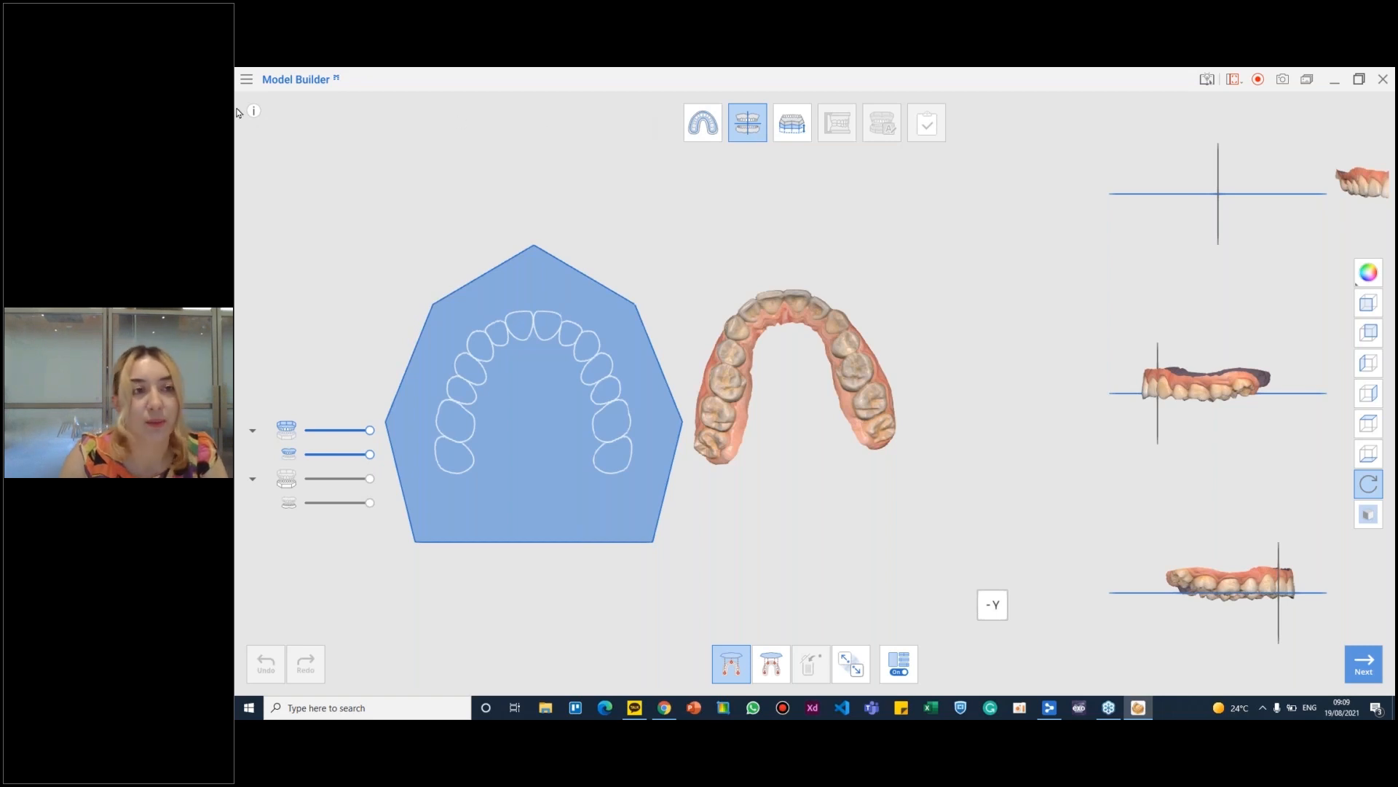
- Try aligning the maxilla to the occlusal plane, then detach it from the plane again
{"action": "mouse_move", "coordinate": [254, 114]}
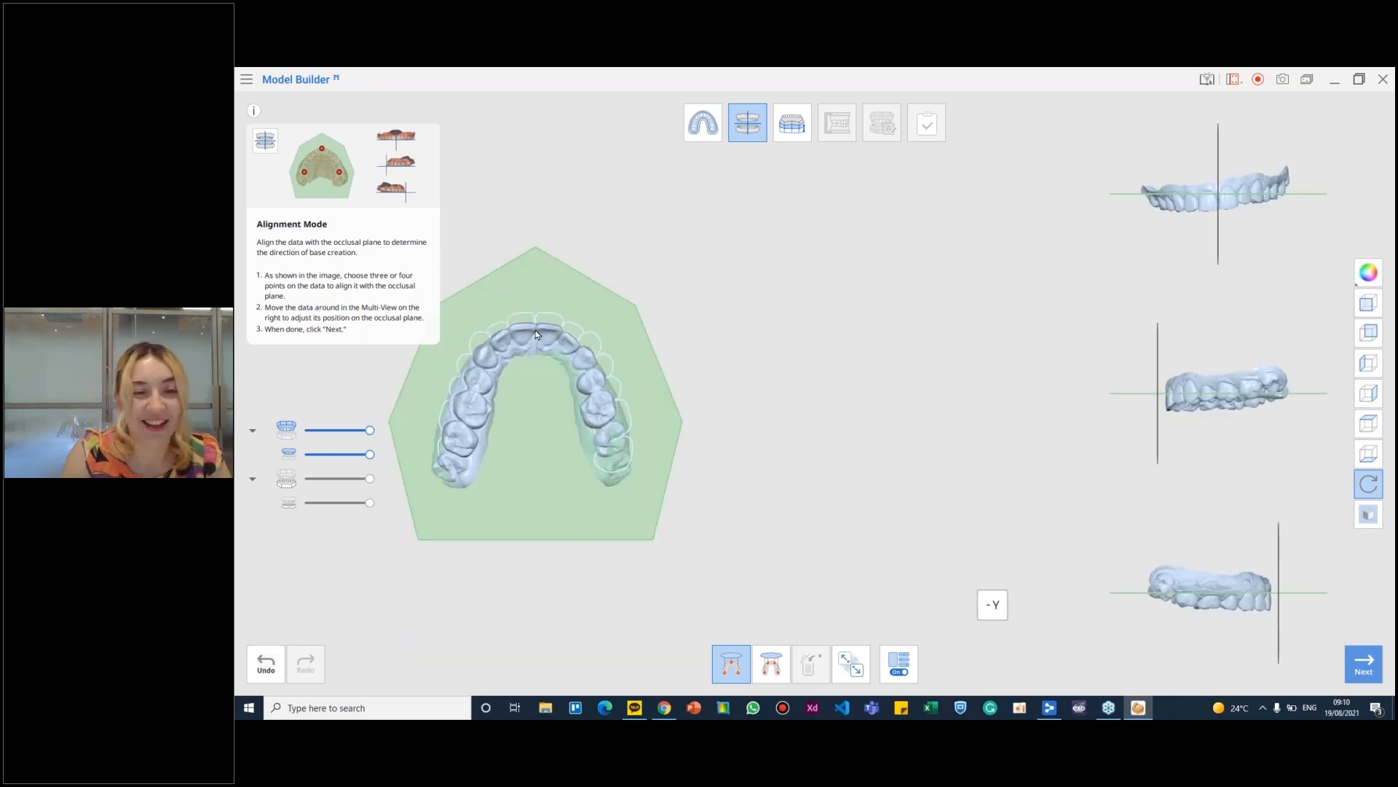
{"action": "scroll", "coordinate": [659, 325], "scroll_direction": "up", "scroll_amount": 5}
{"action": "mouse_move", "coordinate": [626, 408]}
{"action": "right_mouse_down"}
{"action": "mouse_move", "coordinate": [659, 325]}
{"action": "mouse_move", "coordinate": [830, 242]}
{"action": "mouse_move", "coordinate": [787, 306]}
{"action": "mouse_move", "coordinate": [686, 300]}
{"action": "mouse_move", "coordinate": [955, 304]}
{"action": "mouse_move", "coordinate": [780, 303]}
{"action": "mouse_move", "coordinate": [849, 634]}
{"action": "right_mouse_up"}
{"action": "scroll", "coordinate": [645, 315], "scroll_direction": "down", "scroll_amount": 4}
{"action": "scroll", "coordinate": [644, 314], "scroll_direction": "down", "scroll_amount": 4}
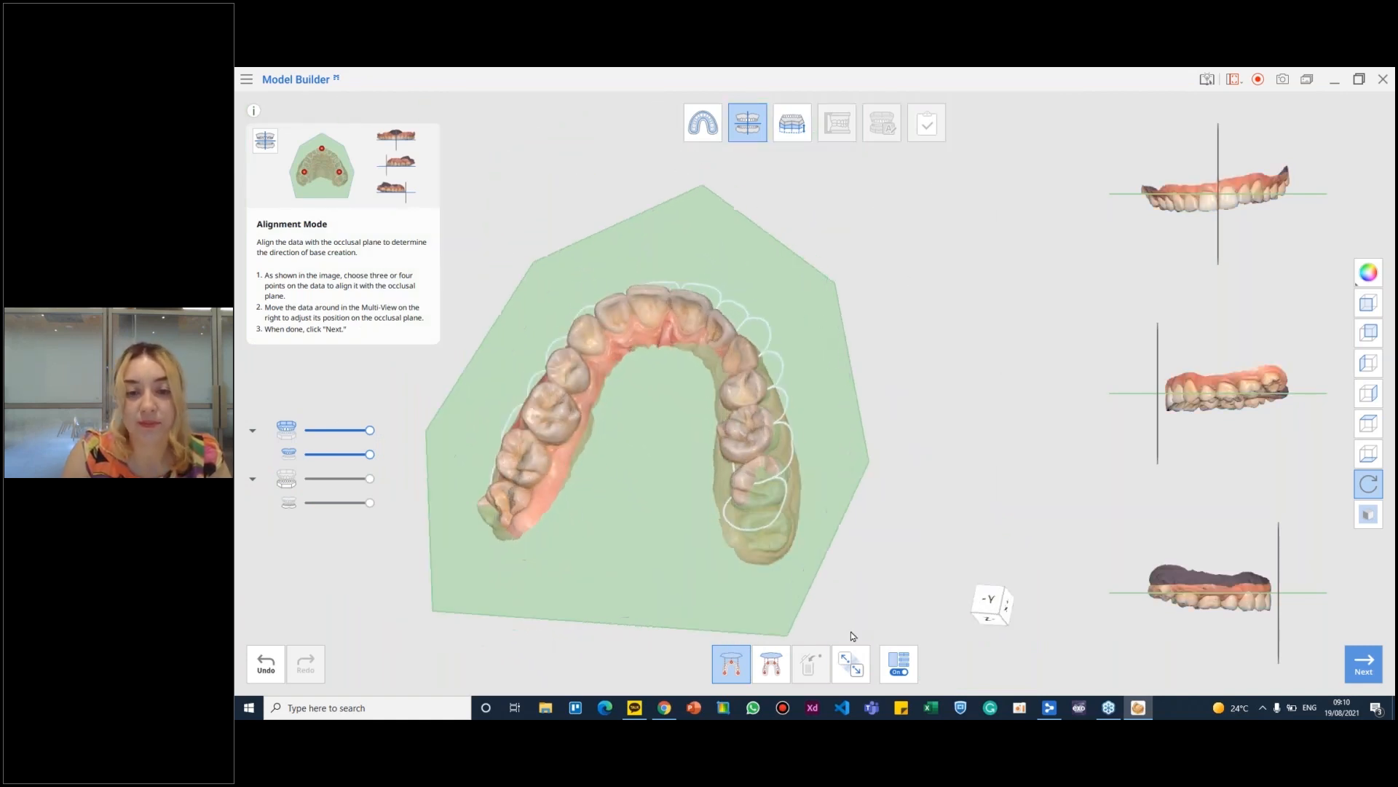
{"action": "left_click", "coordinate": [850, 664]}
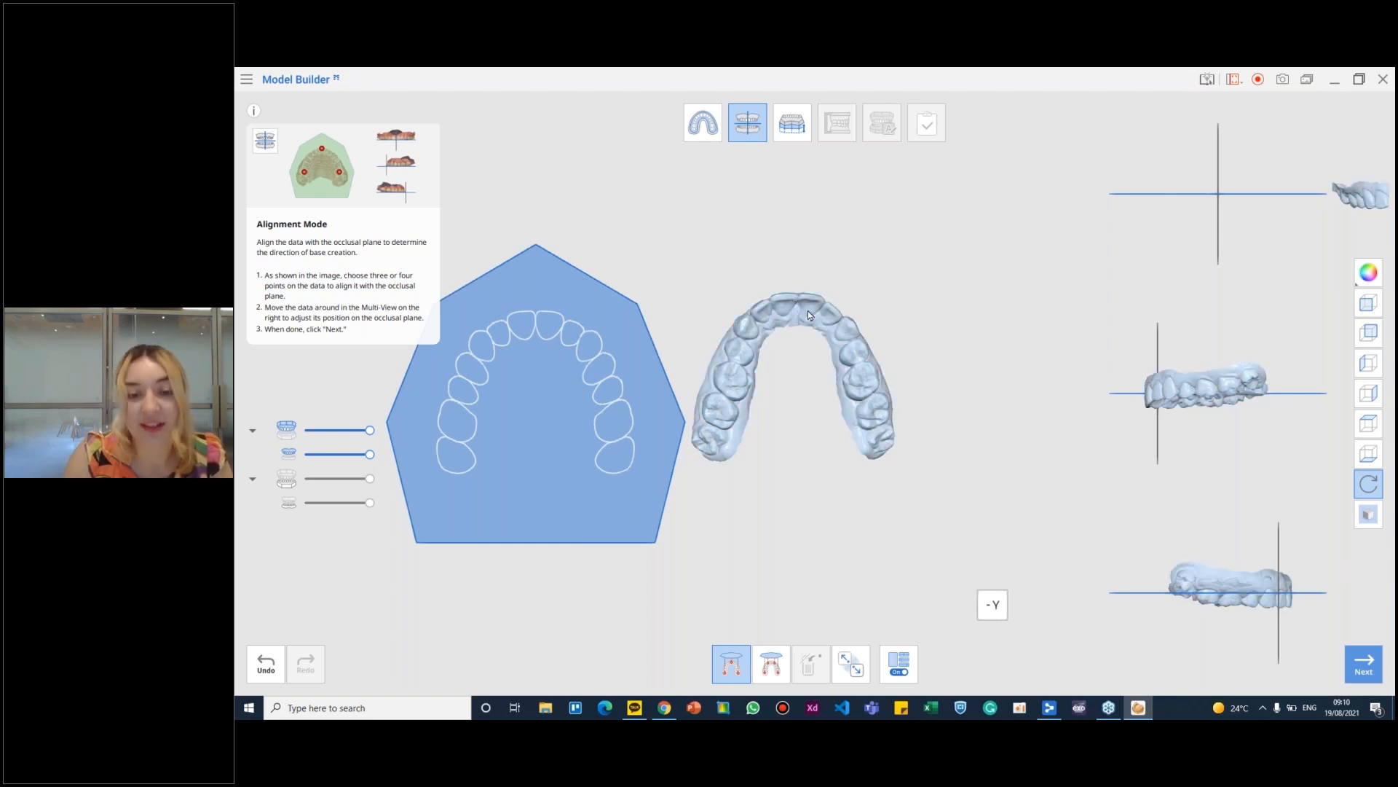
- Align the arches to the occlusal plane by points on the maxillary teeth and raise the teeth to the plane line in the front view
{"action": "left_click_drag", "start_coordinate": [739, 330], "coordinate": [548, 325]}
{"action": "middle_click_drag", "start_coordinate": [567, 294], "coordinate": [638, 256]}
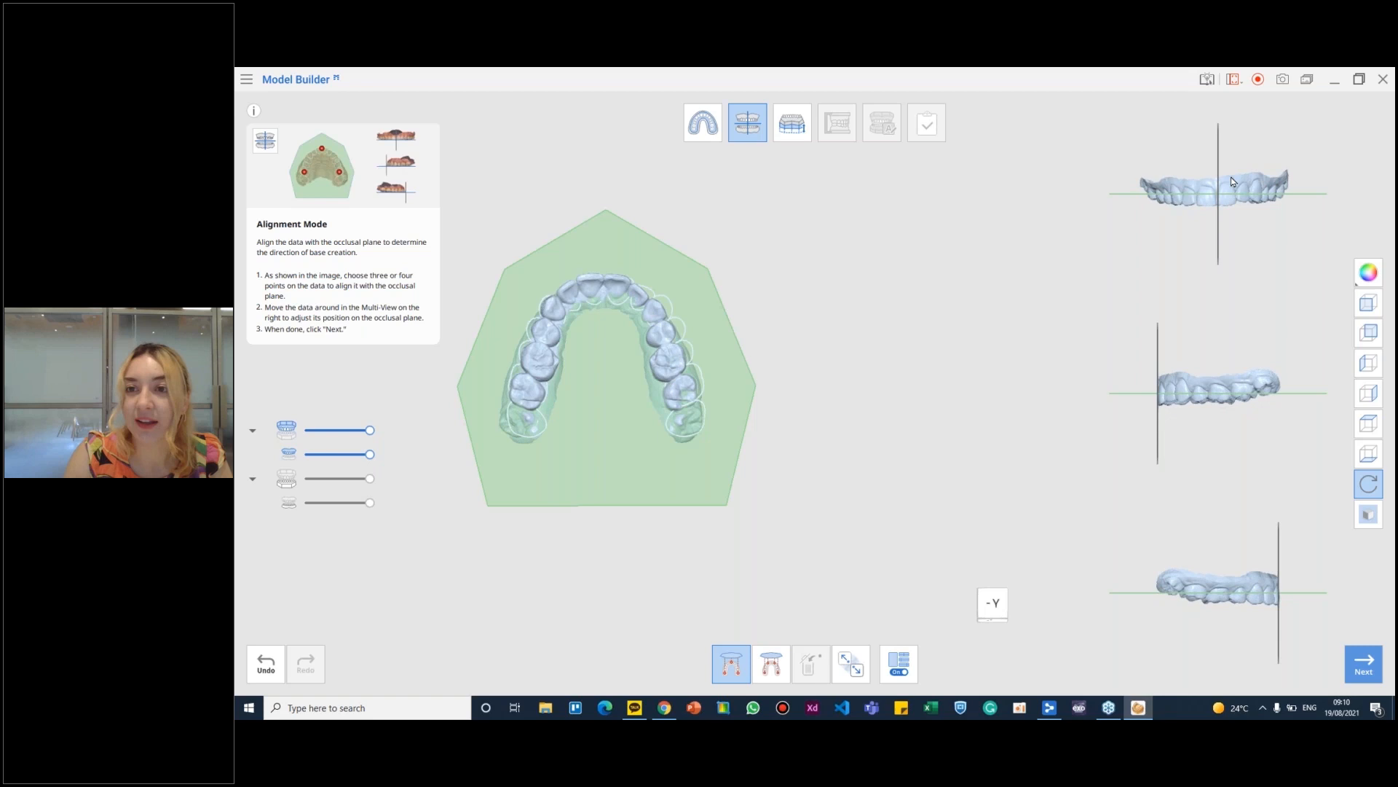
{"action": "left_click_drag", "start_coordinate": [1231, 177], "coordinate": [1231, 175]}
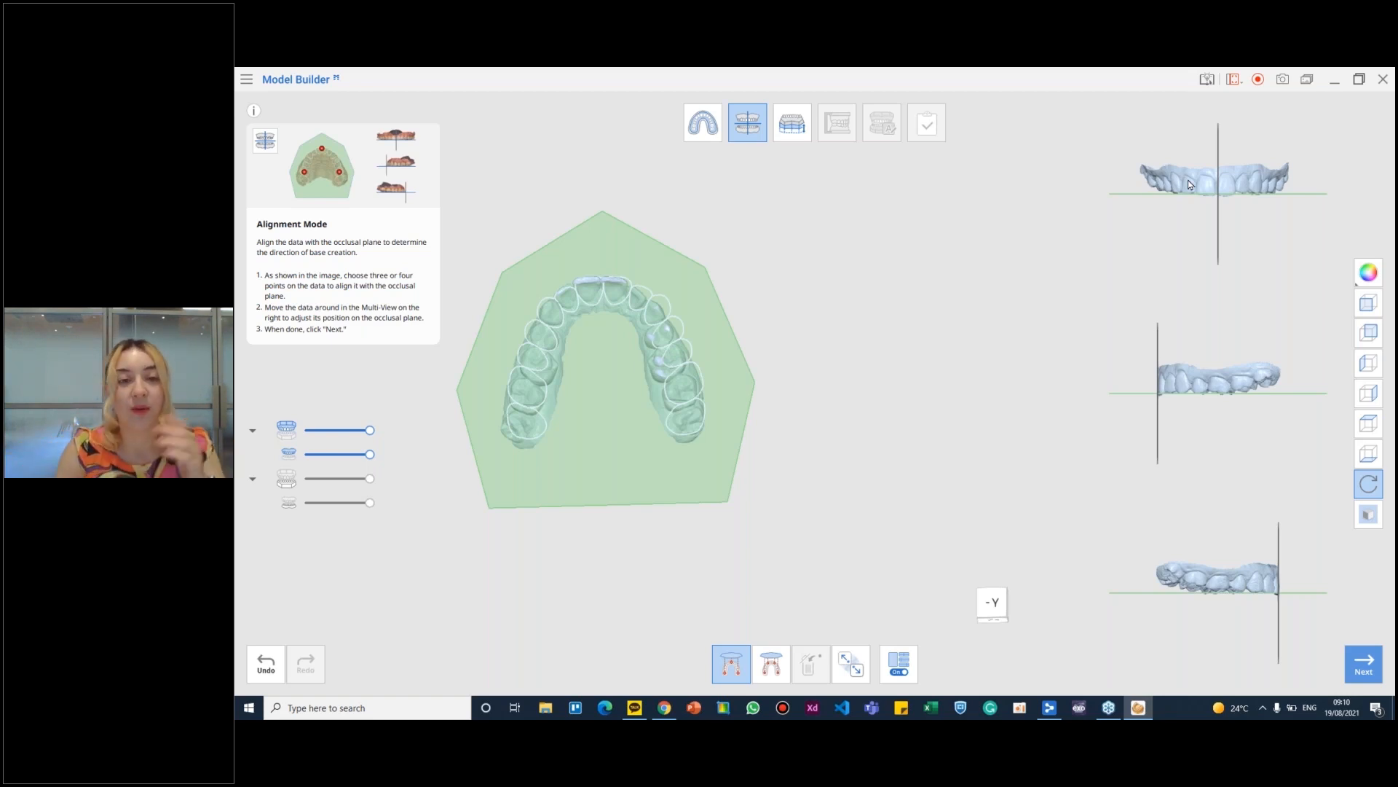
- Tilt the arches to either side in the front view and preview the bases built on the tilted alignment
{"action": "right_click_drag", "start_coordinate": [1269, 177], "coordinate": [1263, 186]}
{"action": "left_click_drag", "start_coordinate": [1257, 188], "coordinate": [1257, 182]}
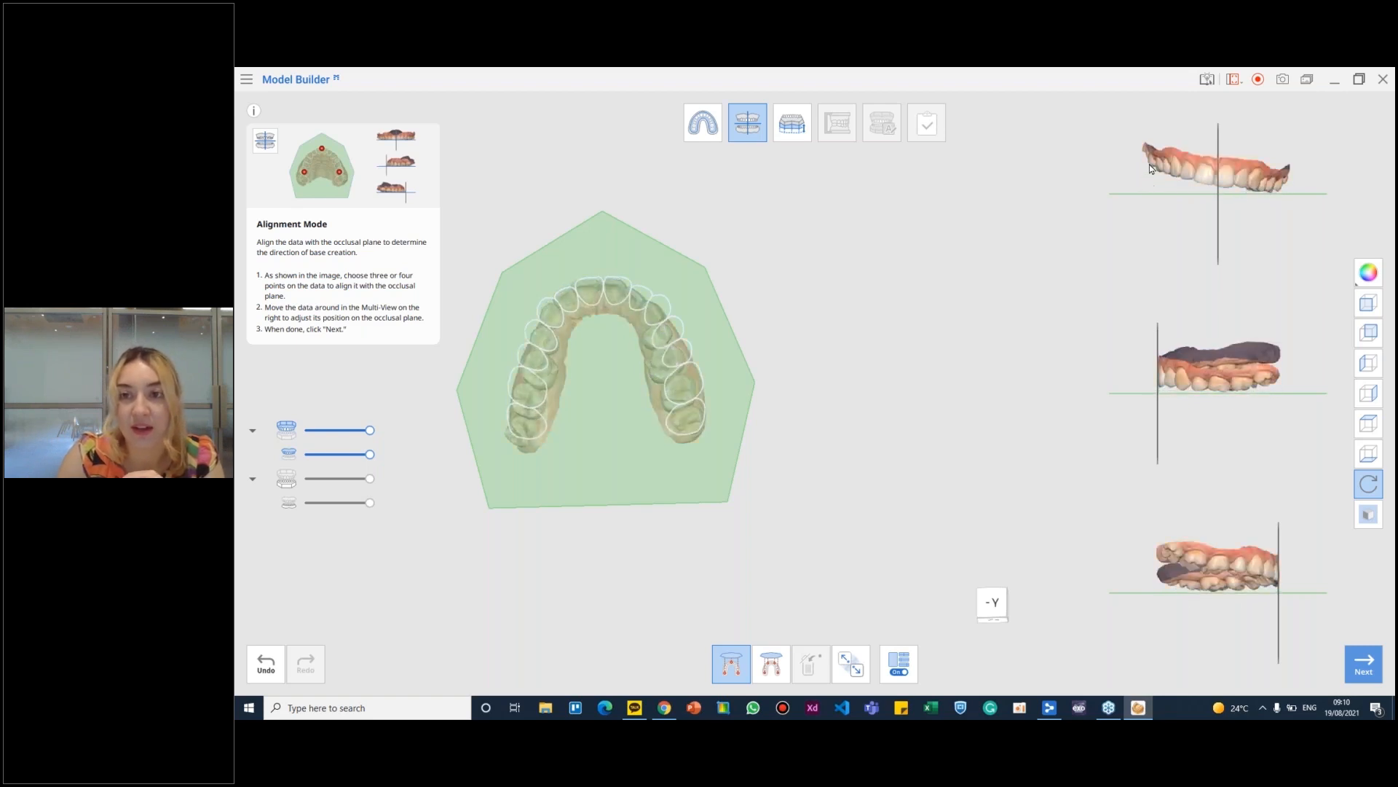
{"action": "right_click_drag", "start_coordinate": [1151, 166], "coordinate": [1149, 183]}
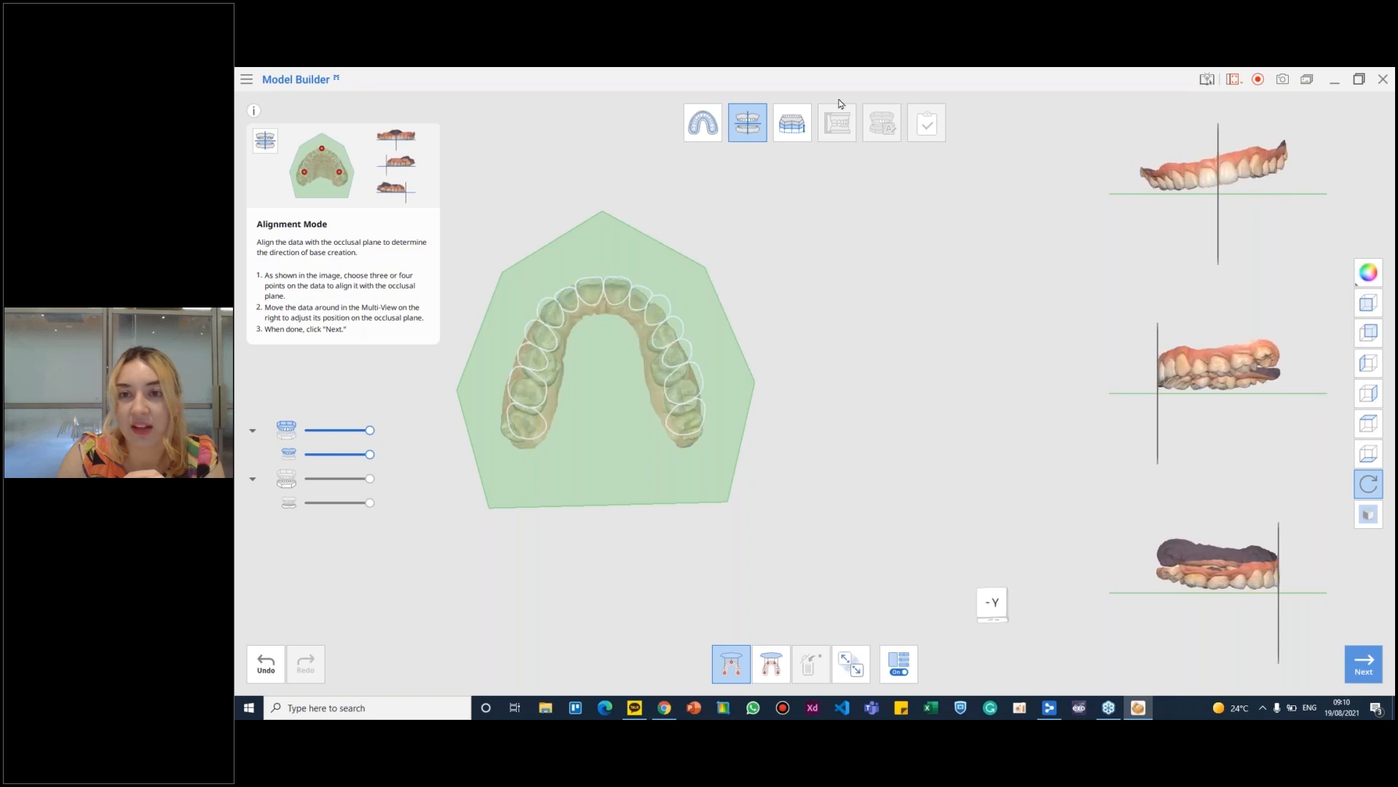
{"action": "left_click", "coordinate": [803, 138]}
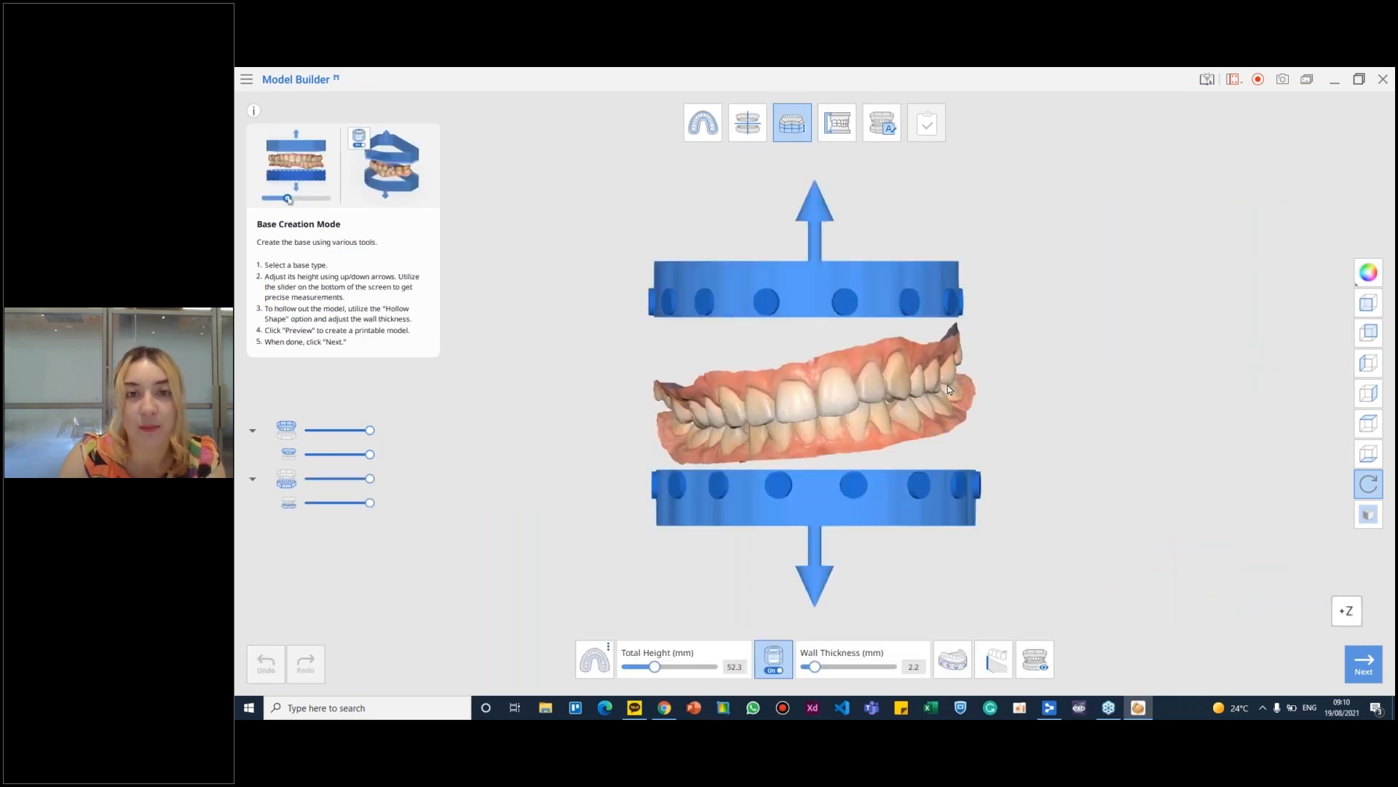
{"action": "left_click", "coordinate": [1044, 661]}
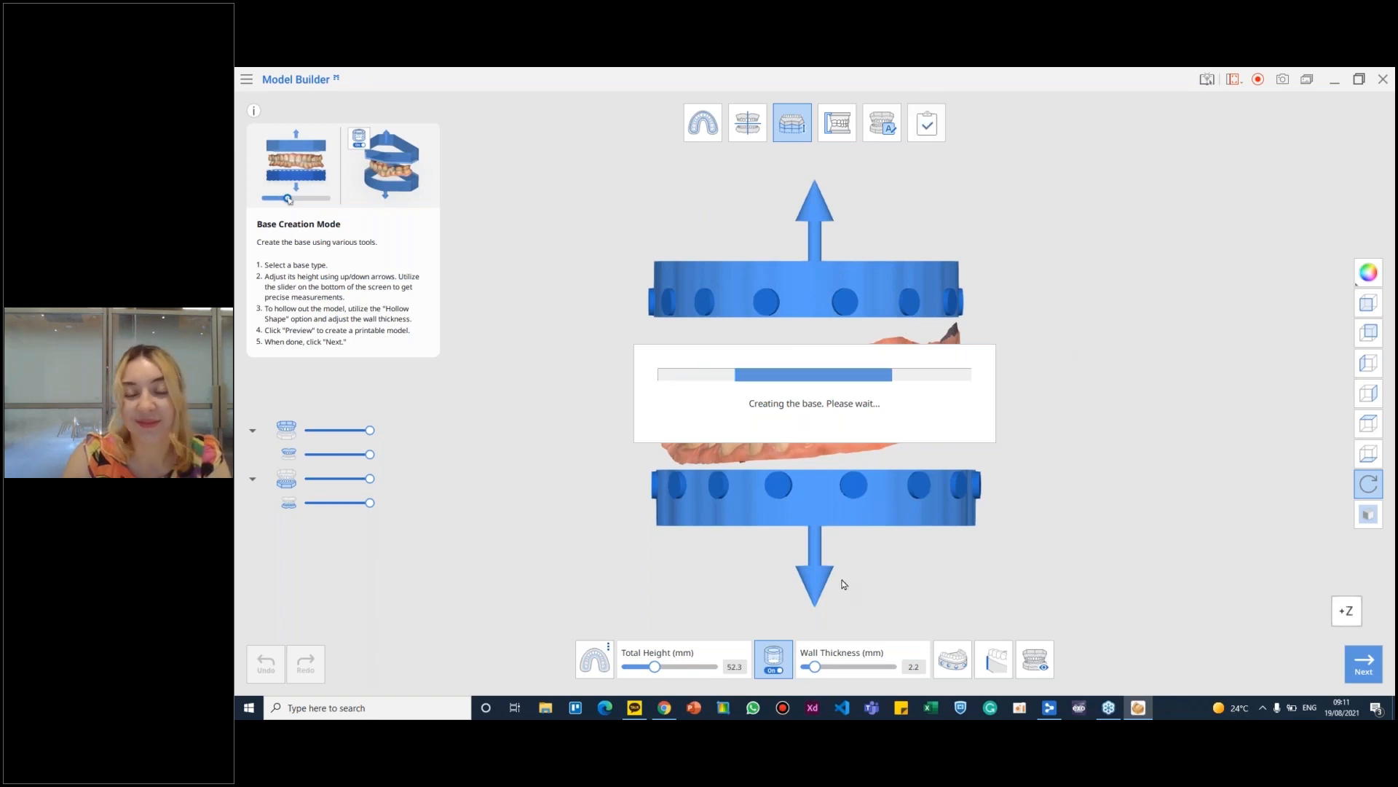
{"action": "right_click_drag", "start_coordinate": [873, 327], "coordinate": [888, 353]}
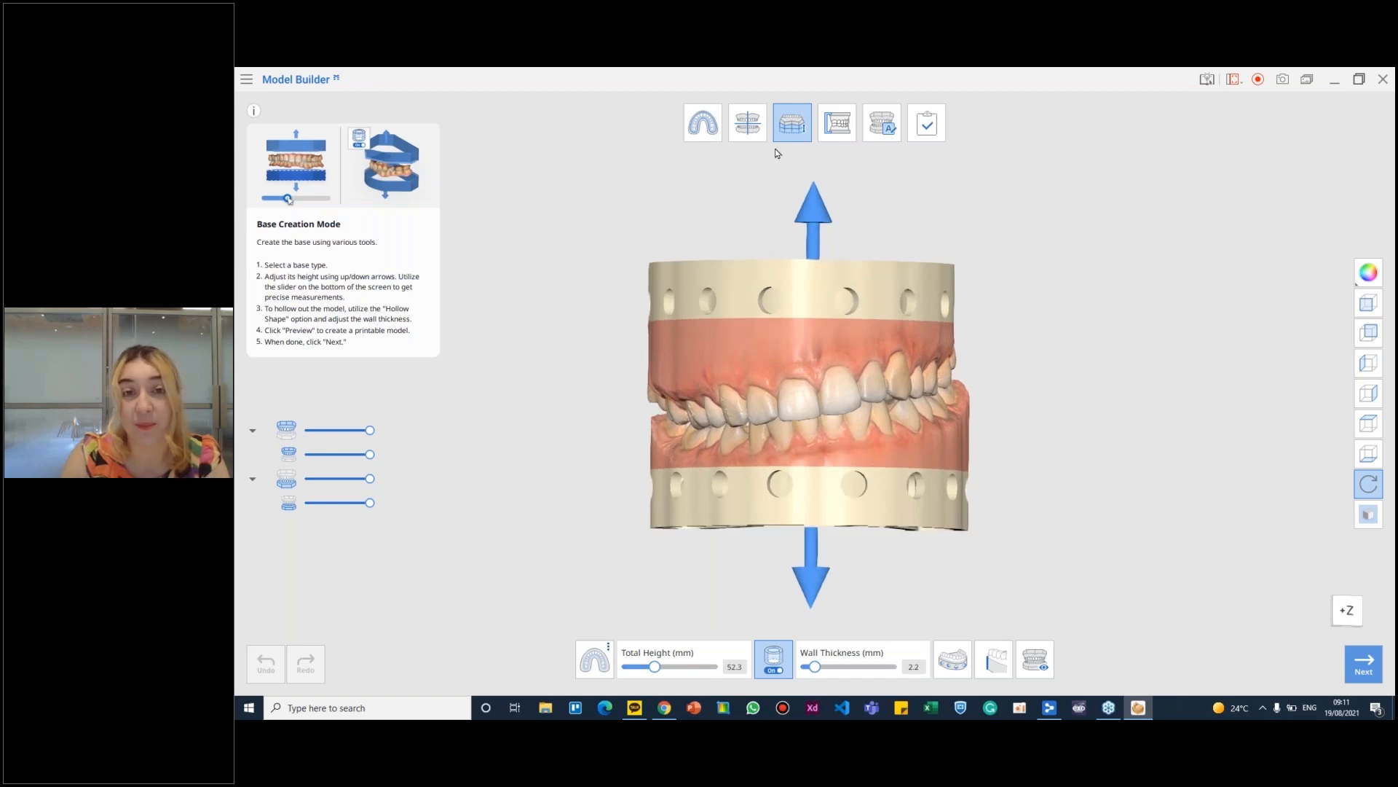
- Return to Alignment Mode and level the arches against the occlusal plane in the front view
{"action": "left_click", "coordinate": [748, 125]}
{"action": "left_click", "coordinate": [943, 419]}
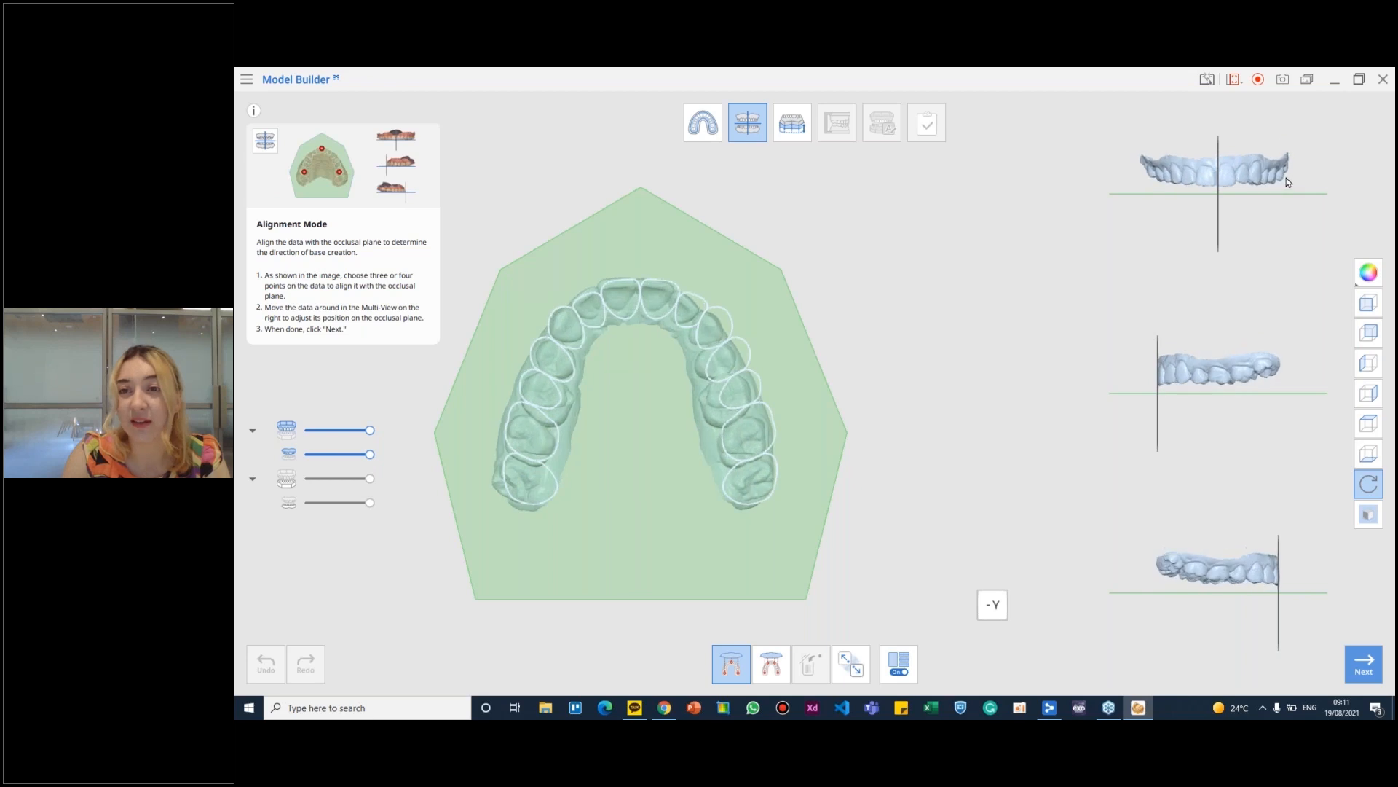
{"action": "right_click_drag", "start_coordinate": [1276, 174], "coordinate": [1235, 181]}
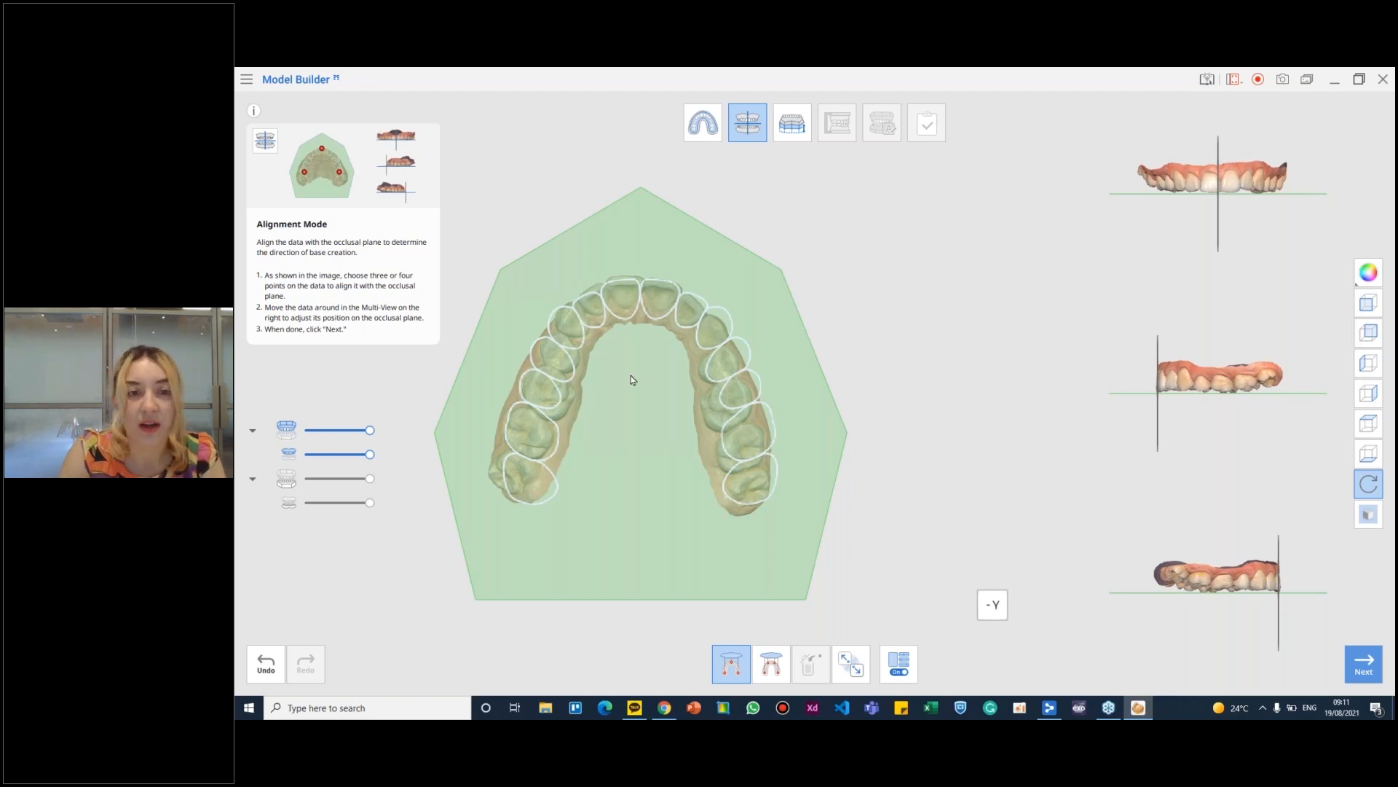
{"action": "left_click", "coordinate": [1251, 180]}
{"action": "left_click_drag", "start_coordinate": [1248, 176], "coordinate": [1246, 176]}
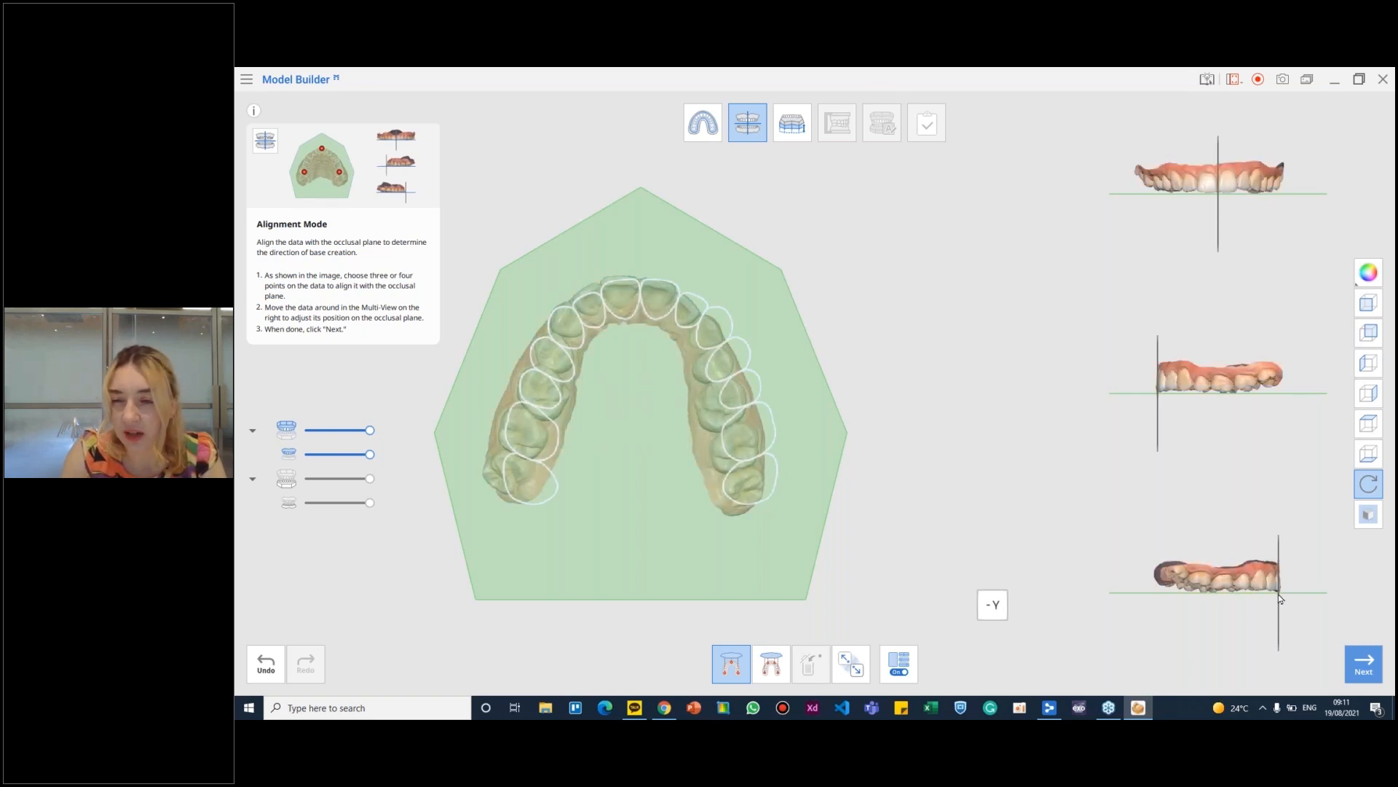
- Enter Base Creation Mode, show the available base types and inspect the Plateless Model base from an angle
{"action": "left_click", "coordinate": [789, 131]}
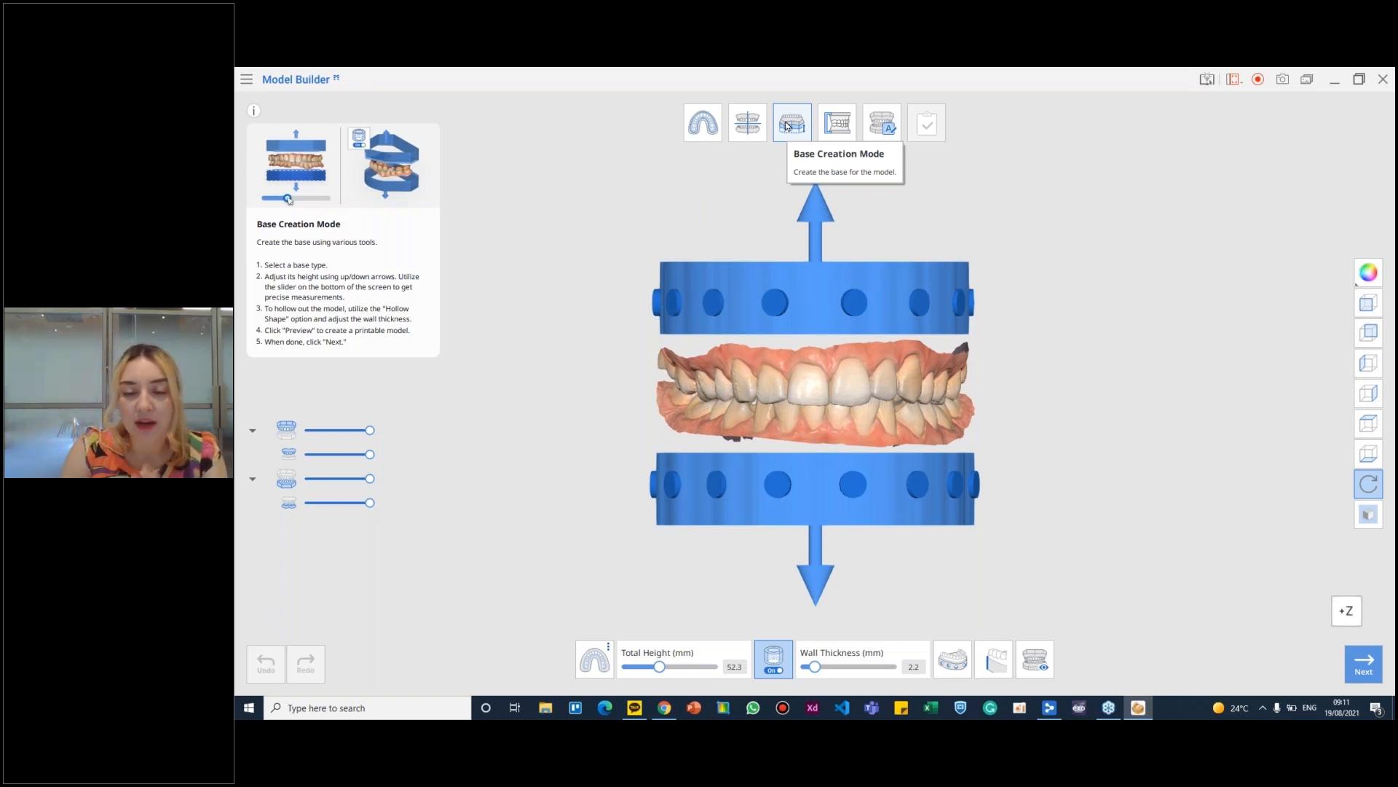
{"action": "left_click", "coordinate": [593, 668]}
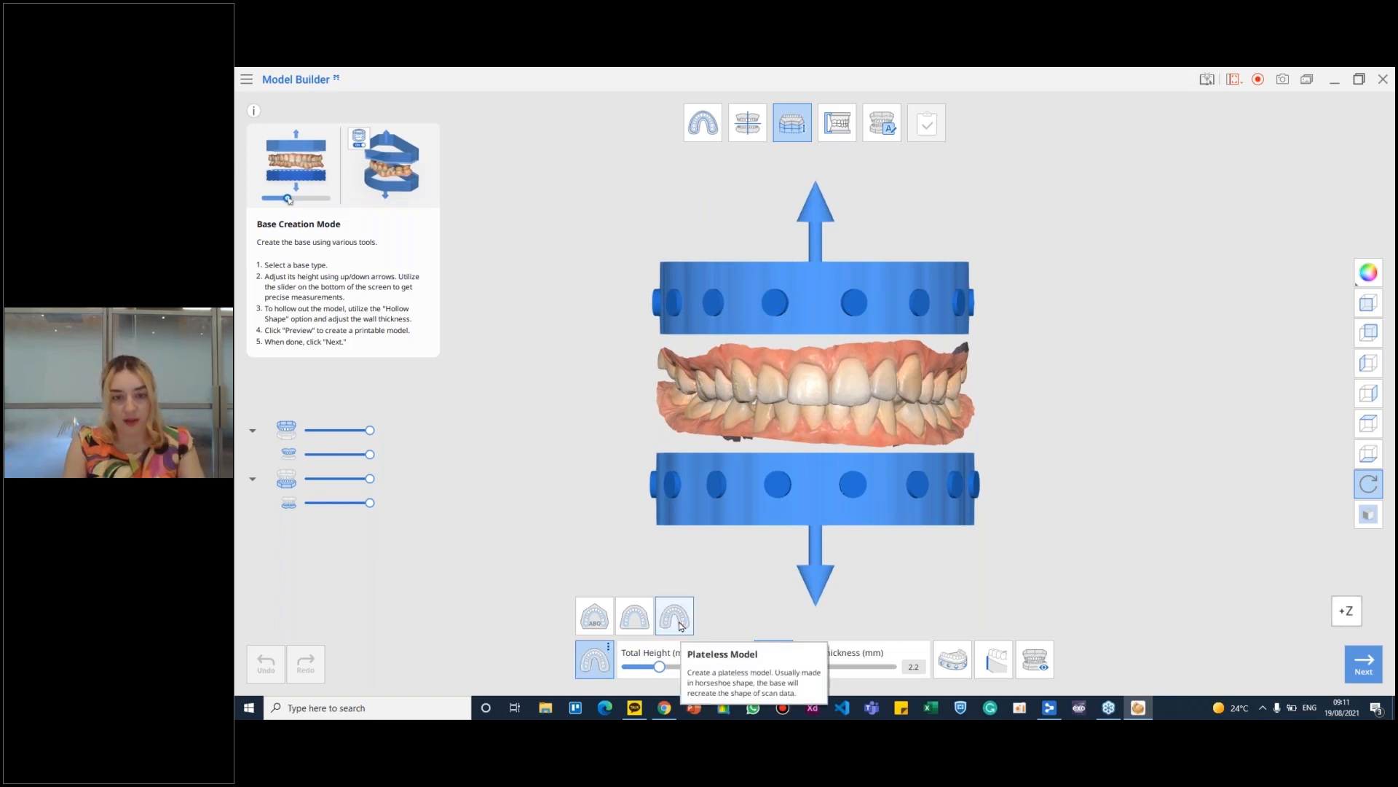
{"action": "right_click_drag", "start_coordinate": [809, 320], "coordinate": [717, 502]}
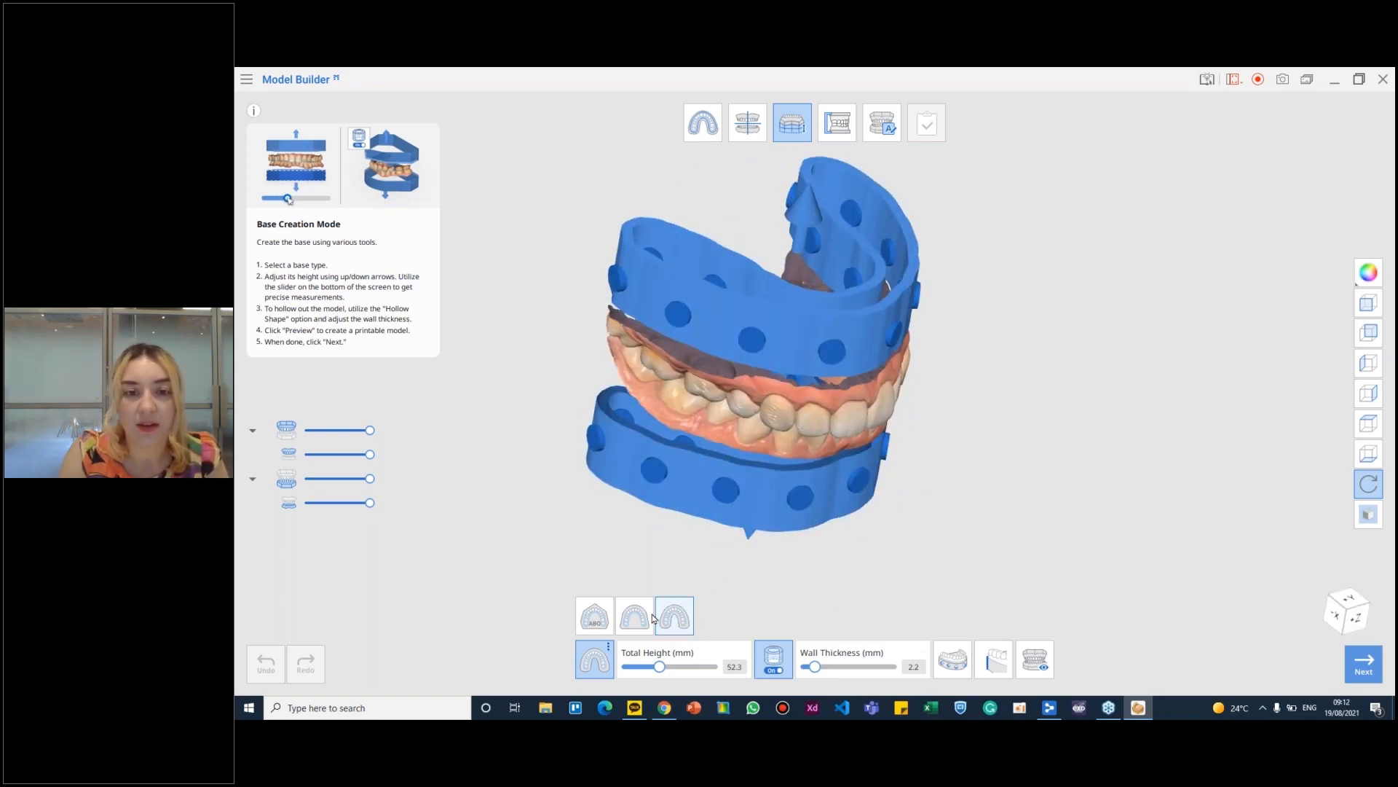
- Try the rounded plate base type and inspect it on both arches from several angles
{"action": "left_click", "coordinate": [631, 628]}
{"action": "right_click_drag", "start_coordinate": [954, 327], "coordinate": [970, 388]}
{"action": "right_click_drag", "start_coordinate": [884, 515], "coordinate": [1031, 281]}
{"action": "right_click_drag", "start_coordinate": [965, 459], "coordinate": [870, 390]}
{"action": "middle_click_drag", "start_coordinate": [868, 386], "coordinate": [894, 412]}
{"action": "right_click_drag", "start_coordinate": [883, 500], "coordinate": [861, 466]}
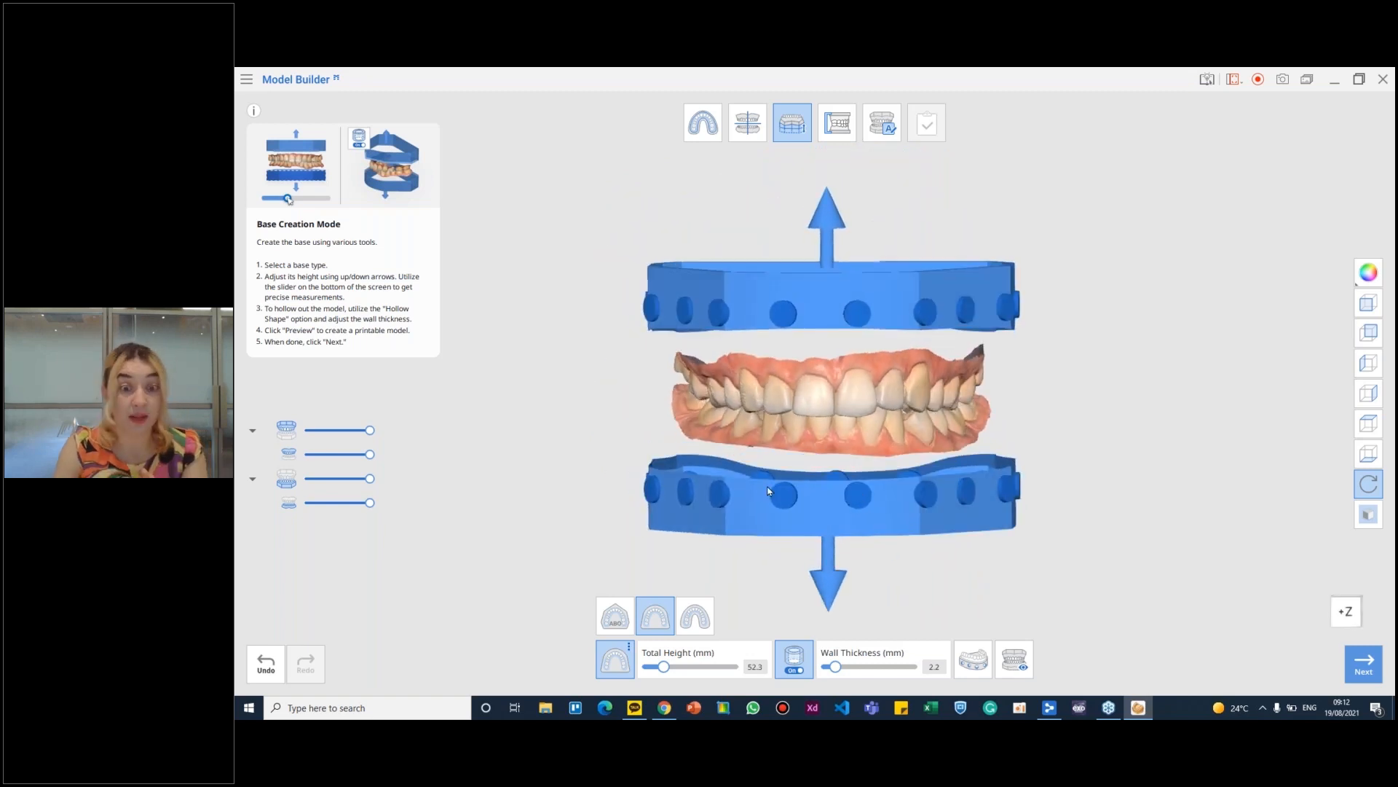
- Switch both arches to the ABO base type and inspect its shape
{"action": "left_click", "coordinate": [614, 618]}
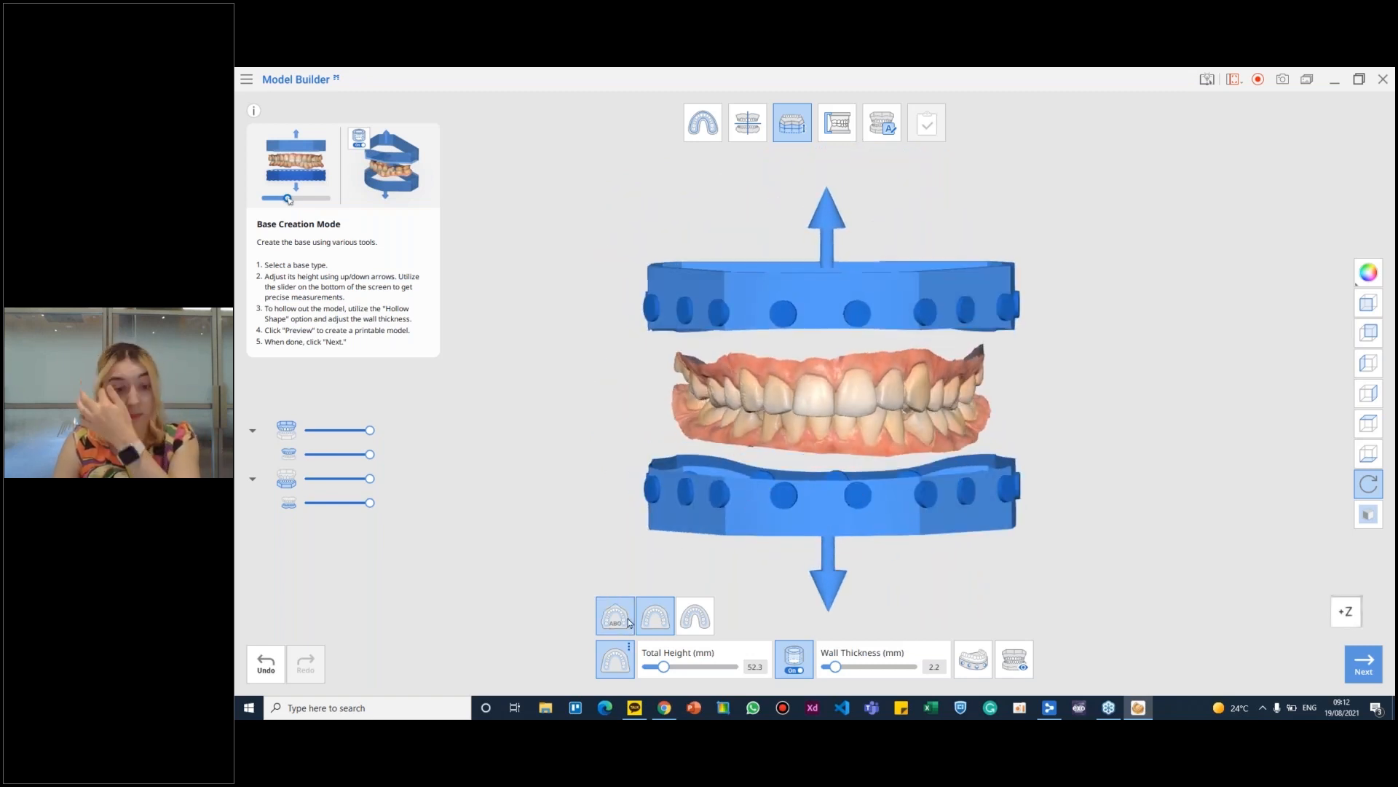
{"action": "right_click_drag", "start_coordinate": [871, 497], "coordinate": [951, 501]}
{"action": "mouse_move", "coordinate": [863, 292]}
{"action": "right_mouse_down"}
{"action": "mouse_move", "coordinate": [867, 343]}
{"action": "mouse_move", "coordinate": [920, 311]}
{"action": "mouse_move", "coordinate": [896, 290]}
{"action": "mouse_move", "coordinate": [888, 386]}
{"action": "mouse_move", "coordinate": [887, 255]}
{"action": "mouse_move", "coordinate": [868, 265]}
{"action": "right_mouse_up"}
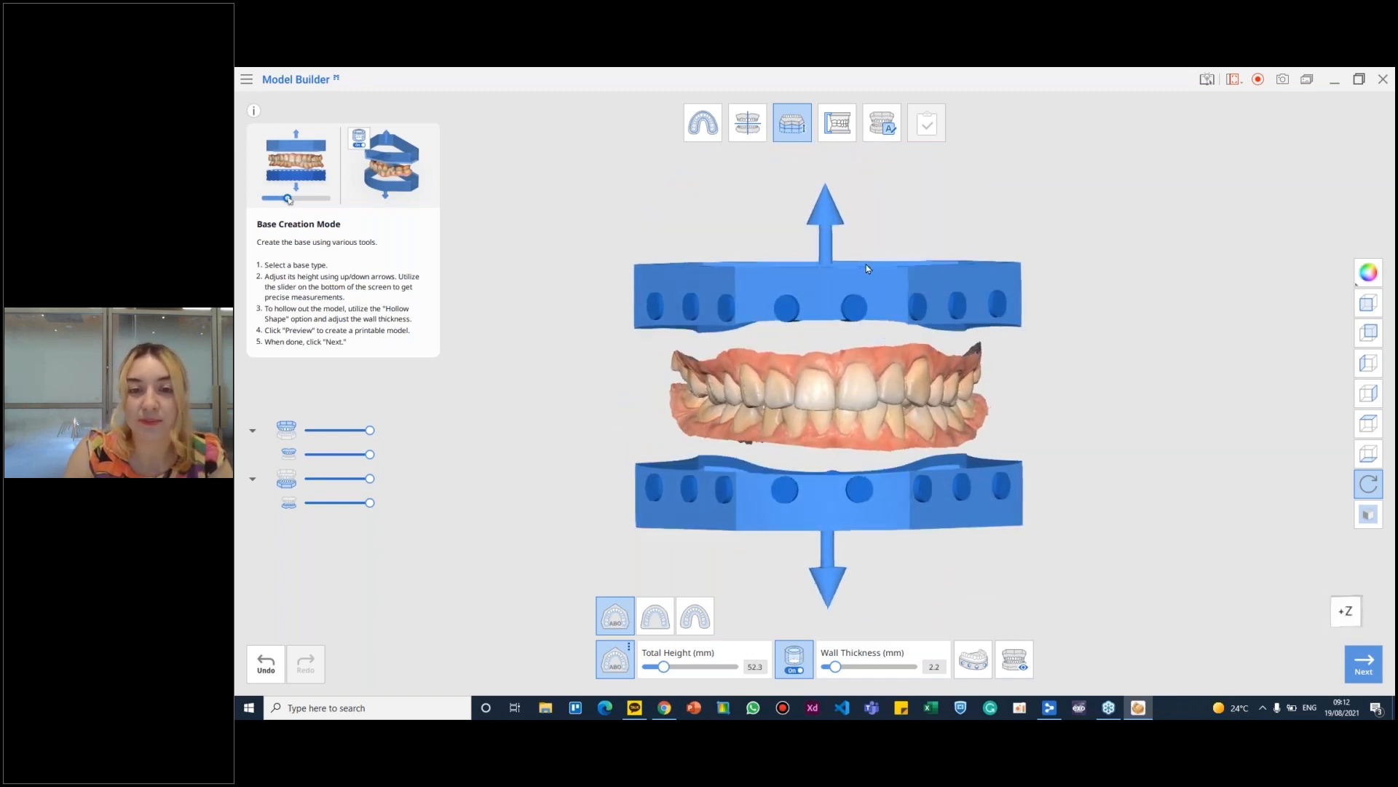
{"action": "right_click_drag", "start_coordinate": [824, 216], "coordinate": [845, 603]}
{"action": "right_click_drag", "start_coordinate": [848, 533], "coordinate": [879, 531]}
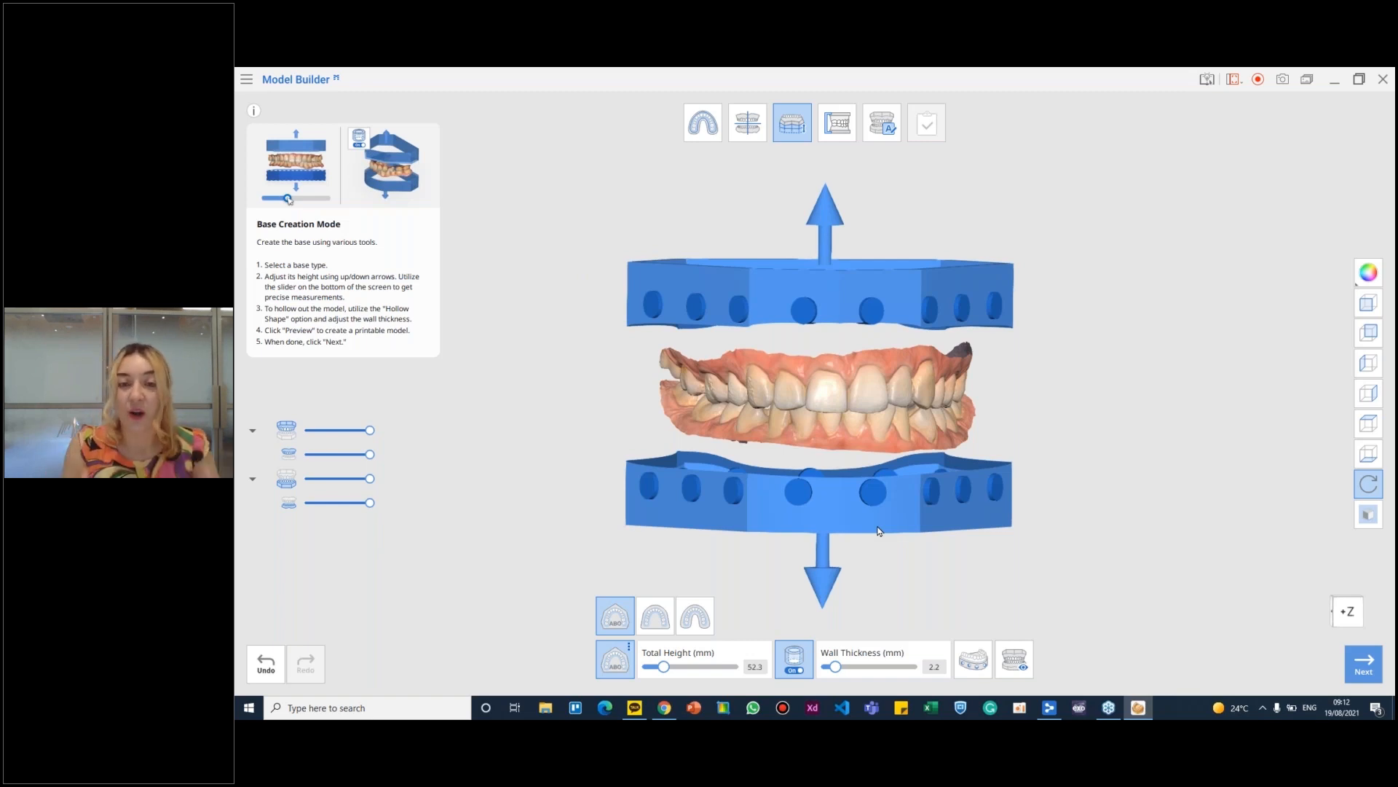
- Turn off Hollow Shape to inspect the solid bases, and turn it back on to compare the hollow ones
{"action": "left_click", "coordinate": [801, 662]}
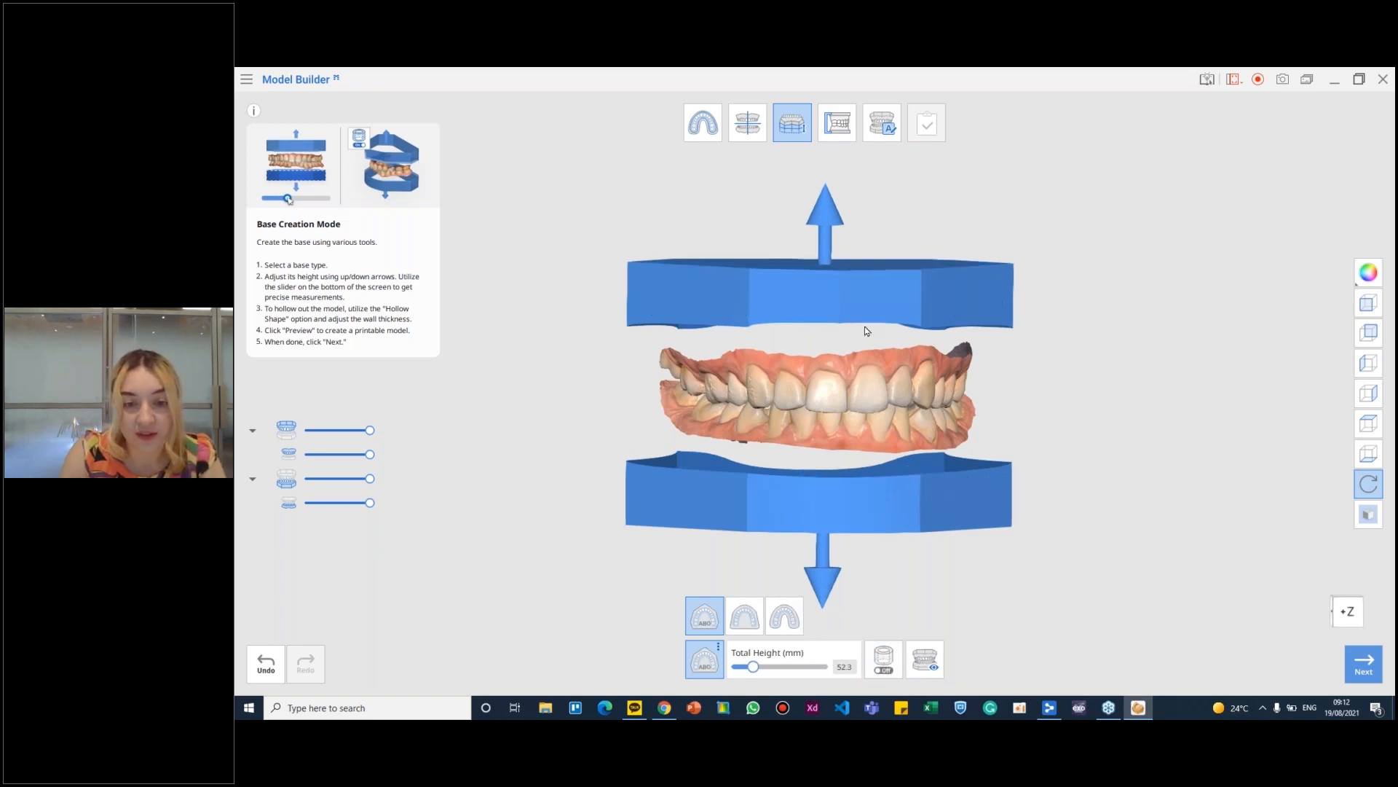
{"action": "right_click_drag", "start_coordinate": [836, 578], "coordinate": [874, 504]}
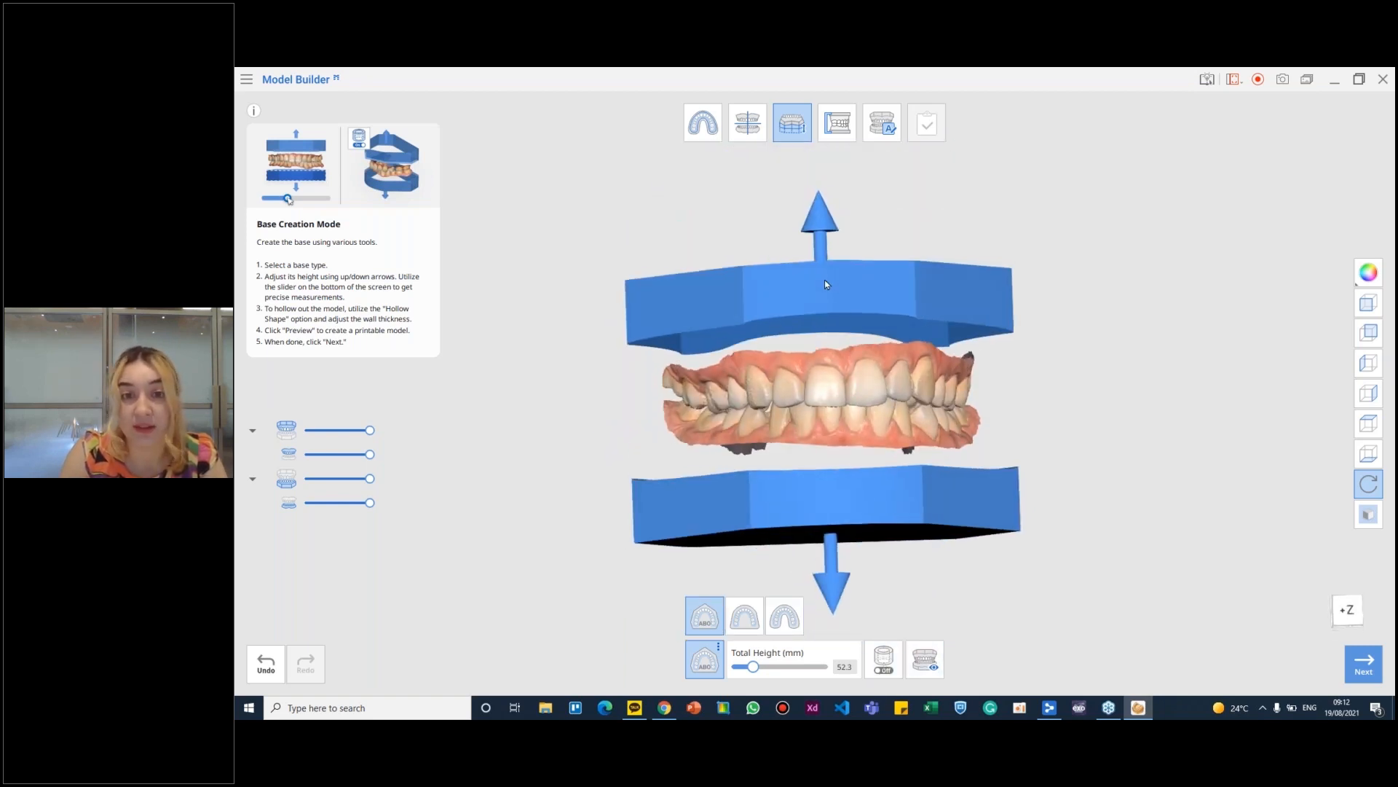
{"action": "left_click", "coordinate": [883, 660]}
{"action": "right_click_drag", "start_coordinate": [903, 501], "coordinate": [902, 567]}
{"action": "right_click_drag", "start_coordinate": [896, 338], "coordinate": [894, 295]}
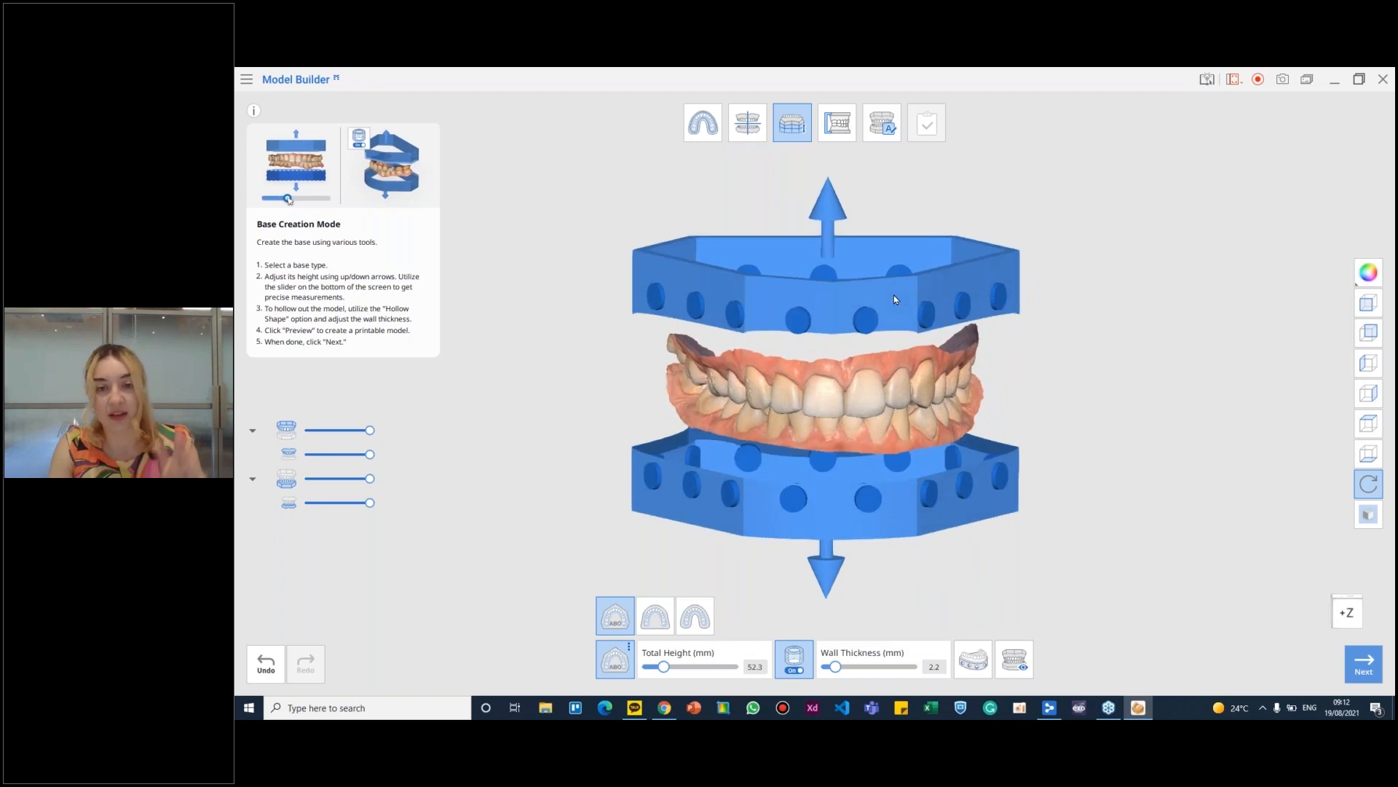
{"action": "right_click_drag", "start_coordinate": [871, 531], "coordinate": [880, 487]}
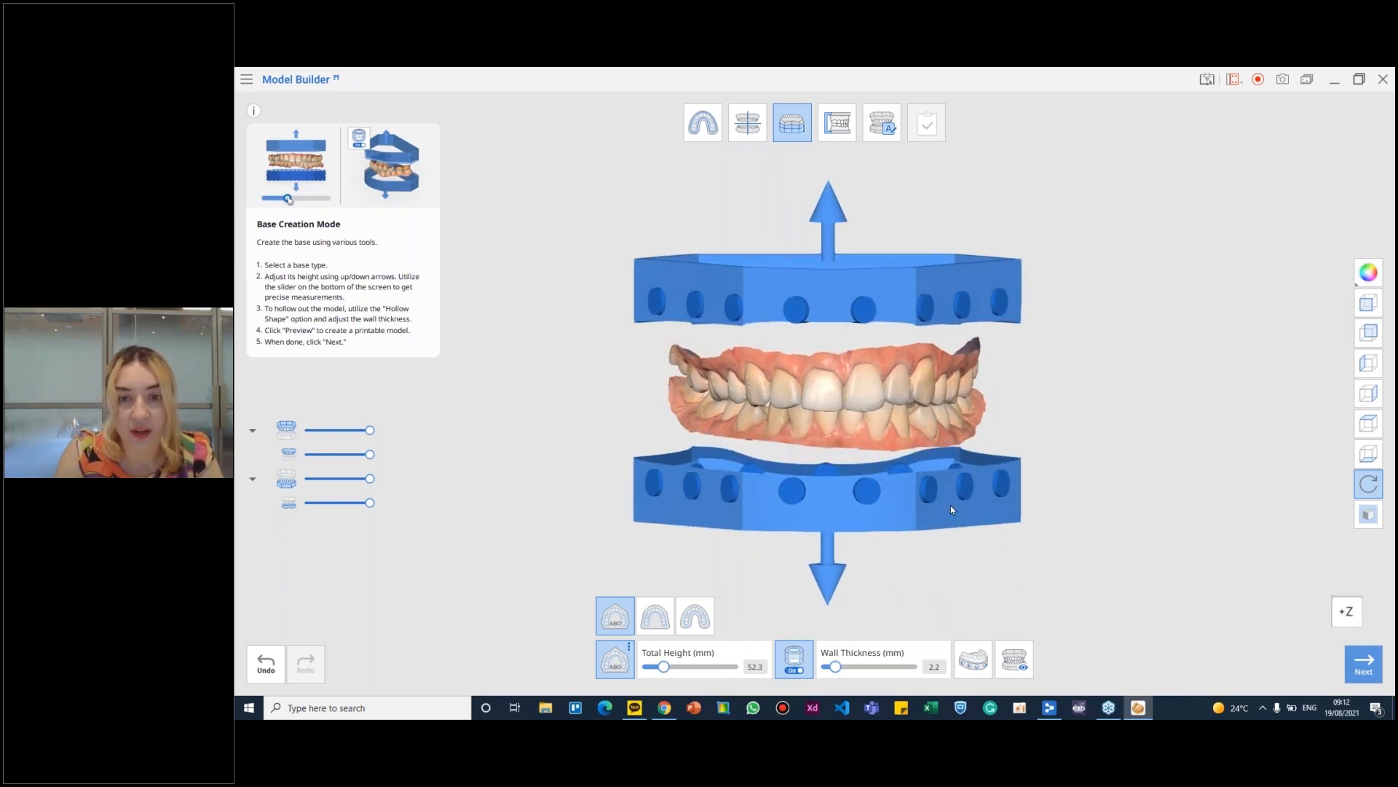
- Set the drain holes to a 4.3 mm diameter and a 5.8 mm distance from the base
{"action": "left_click", "coordinate": [973, 659]}
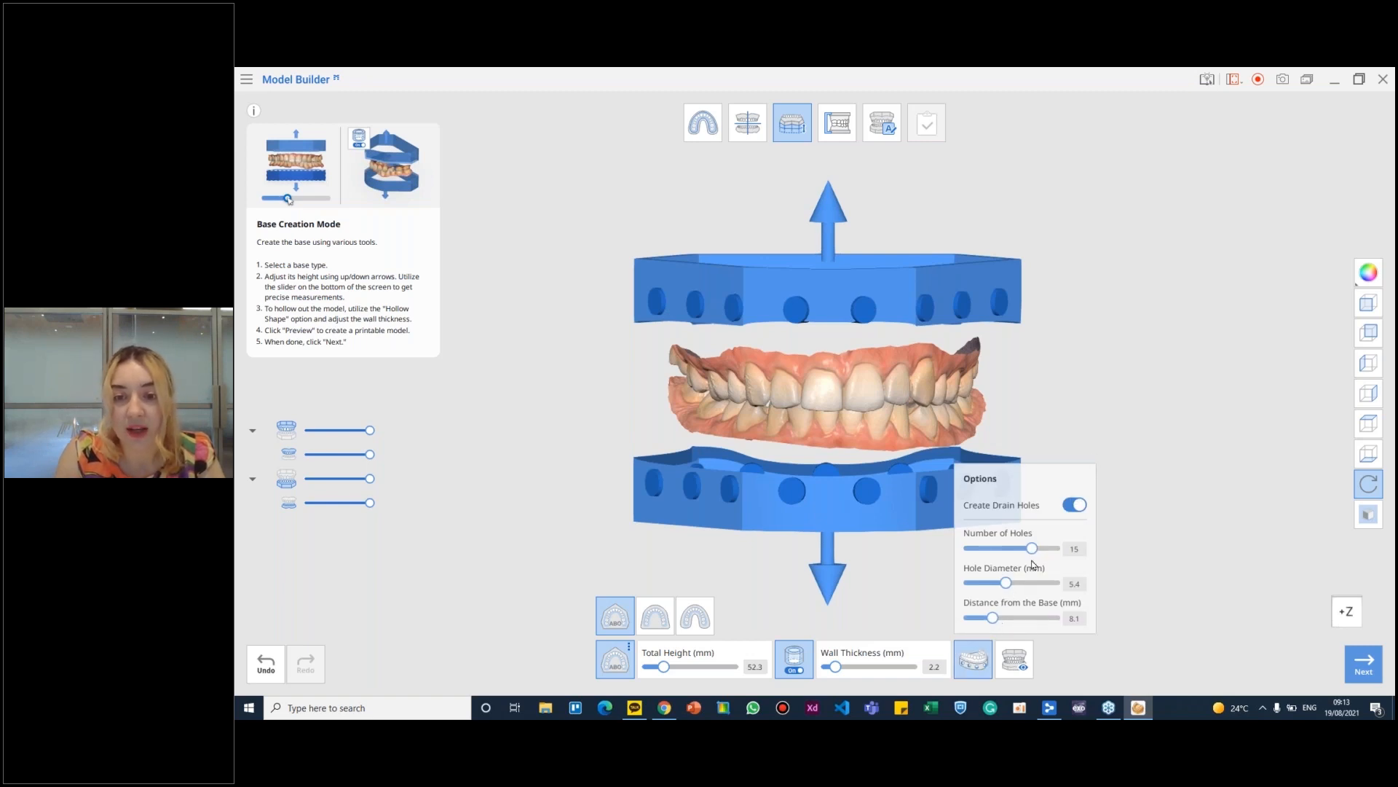
{"action": "left_click_drag", "start_coordinate": [1005, 582], "coordinate": [983, 620]}
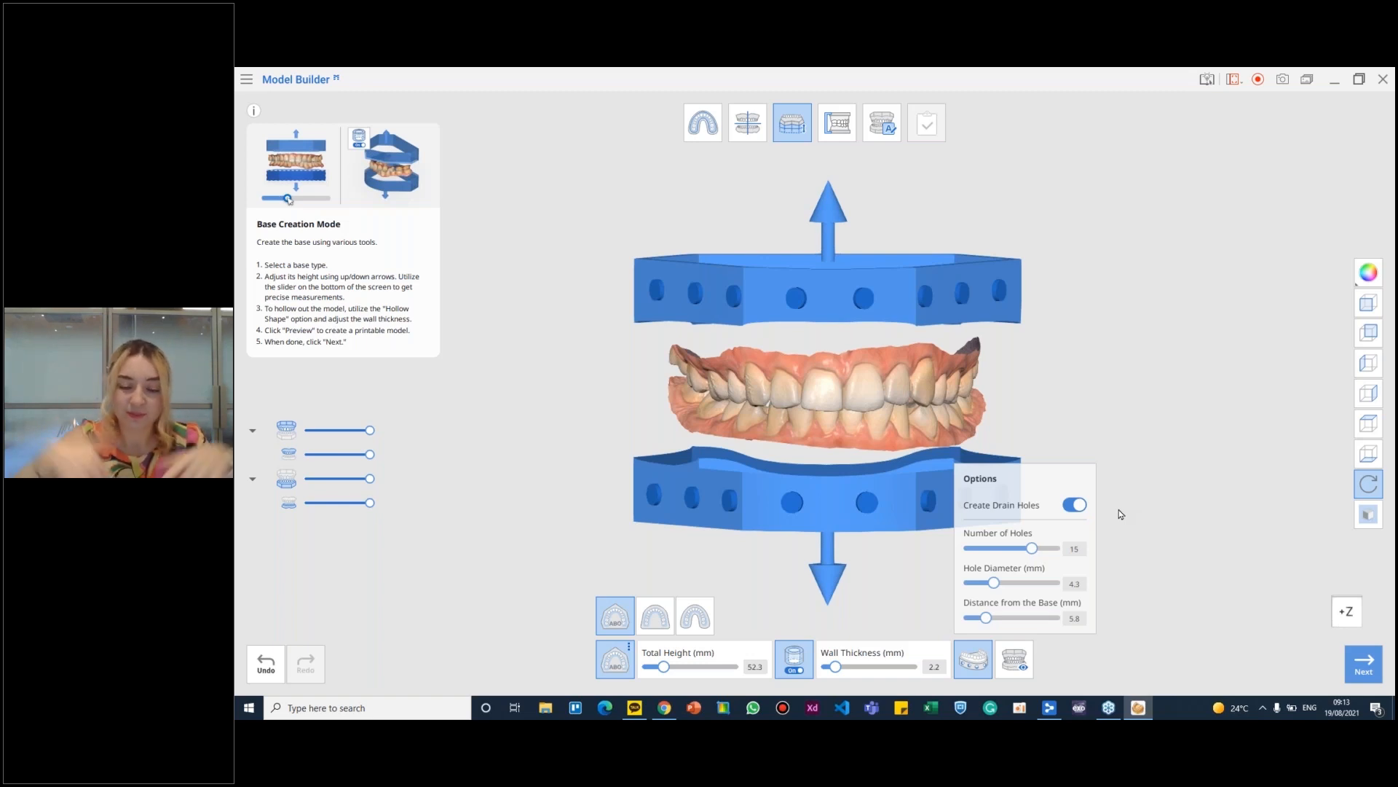
{"action": "right_click_drag", "start_coordinate": [956, 357], "coordinate": [950, 252]}
{"action": "left_click", "coordinate": [976, 667]}
{"action": "mouse_move", "coordinate": [971, 466]}
{"action": "right_mouse_down"}
{"action": "mouse_move", "coordinate": [974, 499]}
{"action": "mouse_move", "coordinate": [1005, 462]}
{"action": "mouse_move", "coordinate": [936, 538]}
{"action": "mouse_move", "coordinate": [980, 495]}
{"action": "mouse_move", "coordinate": [985, 463]}
{"action": "right_mouse_up"}
- Preview the printable model with the ABO bases and inspect it from the front and above
{"action": "left_click", "coordinate": [1021, 674]}
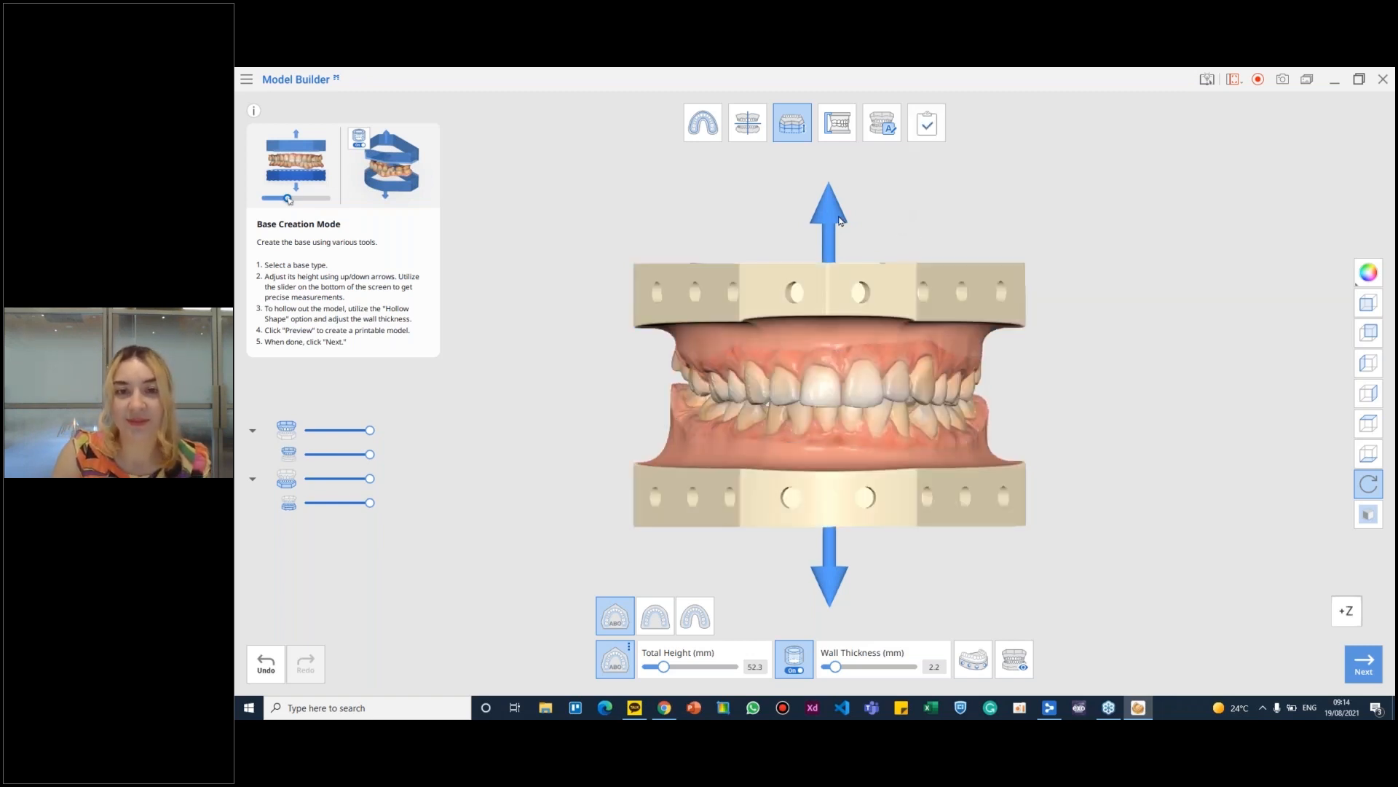
{"action": "mouse_move", "coordinate": [830, 583]}
{"action": "right_mouse_down"}
{"action": "mouse_move", "coordinate": [833, 616]}
{"action": "mouse_move", "coordinate": [832, 582]}
{"action": "mouse_move", "coordinate": [837, 593]}
{"action": "right_mouse_up"}
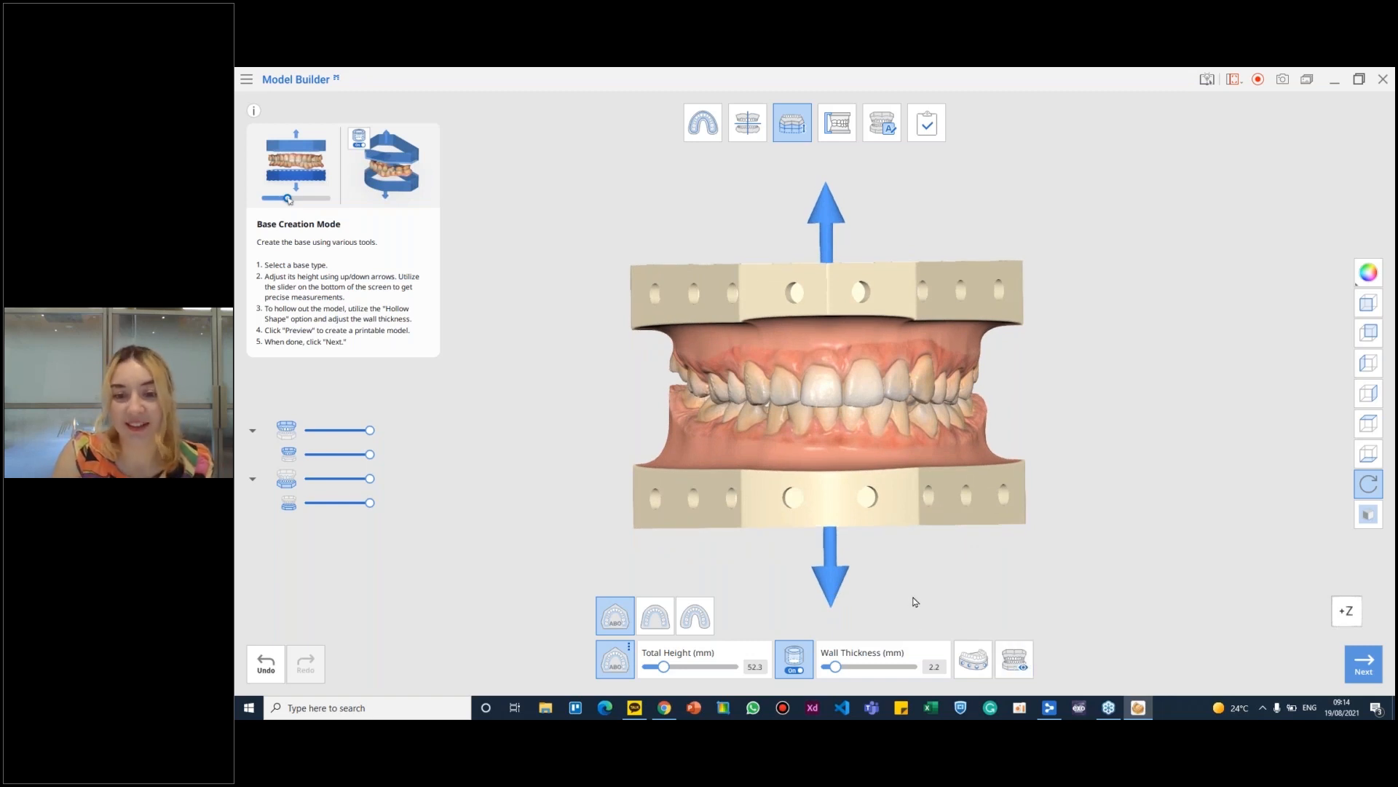
{"action": "mouse_move", "coordinate": [968, 313]}
{"action": "right_mouse_down"}
{"action": "mouse_move", "coordinate": [954, 379]}
{"action": "mouse_move", "coordinate": [905, 287]}
{"action": "mouse_move", "coordinate": [951, 318]}
{"action": "right_mouse_up"}
{"action": "right_click_drag", "start_coordinate": [911, 459], "coordinate": [884, 312]}
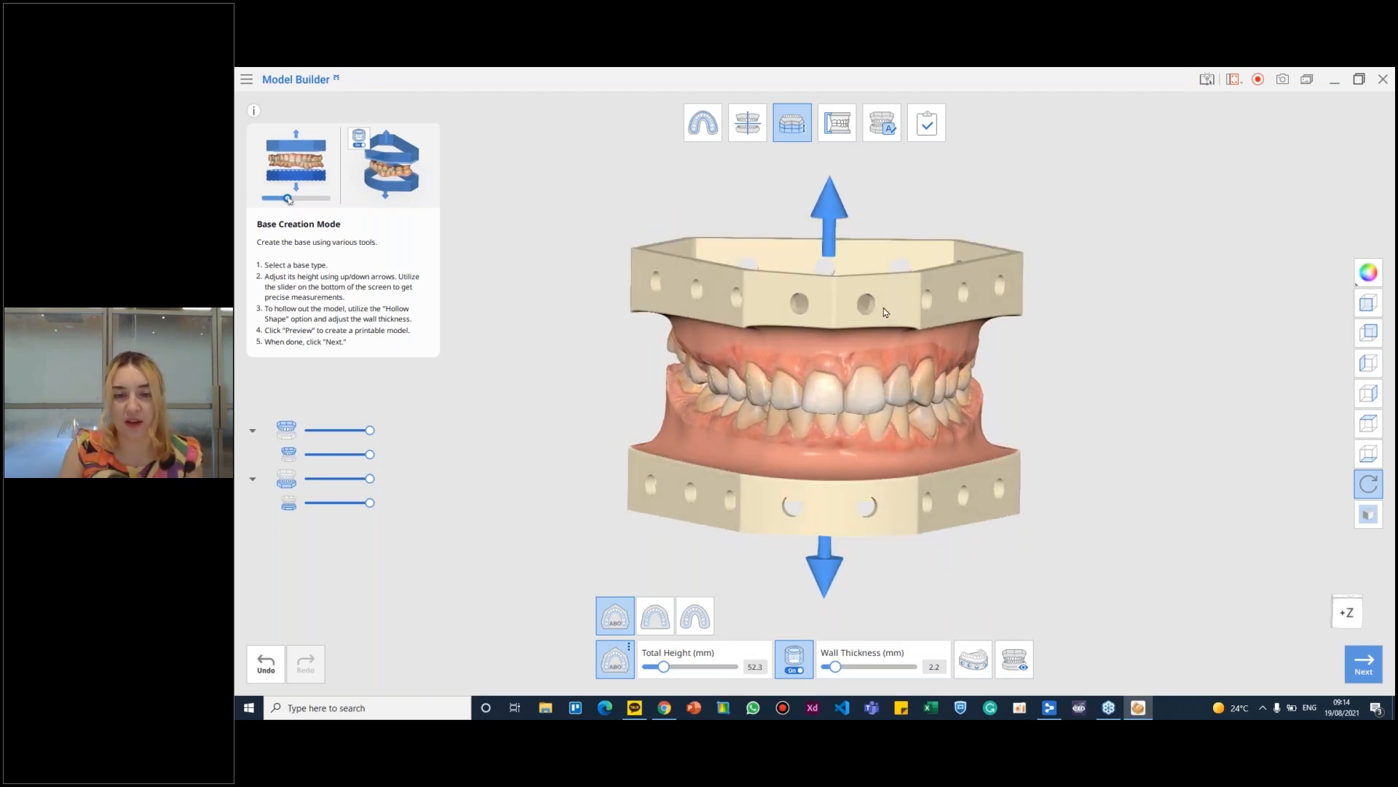
- Try different base heights and set the model's Total Height to 62.0 mm
{"action": "left_click_drag", "start_coordinate": [663, 668], "coordinate": [687, 676]}
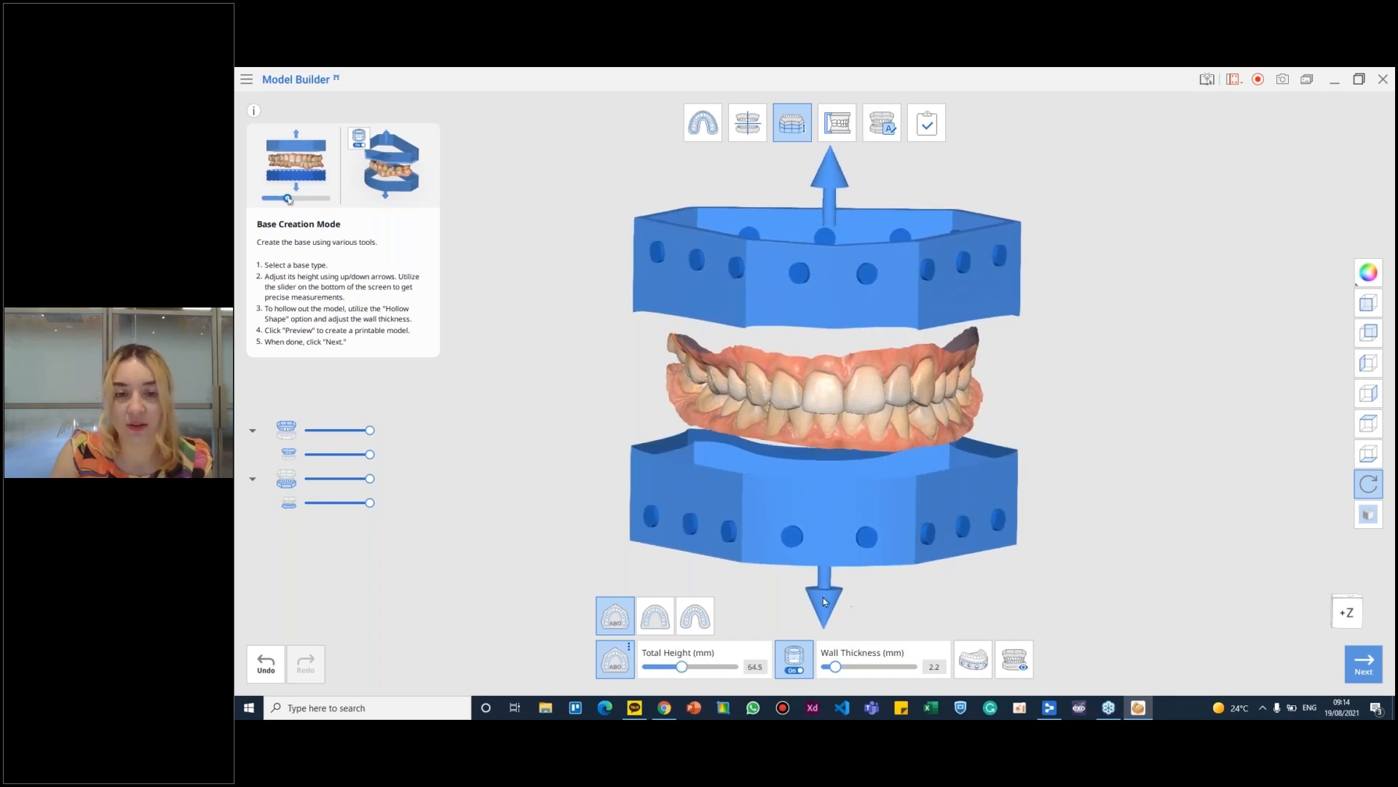
{"action": "left_click_drag", "start_coordinate": [685, 675], "coordinate": [677, 677]}
{"action": "right_click_drag", "start_coordinate": [935, 526], "coordinate": [944, 489]}
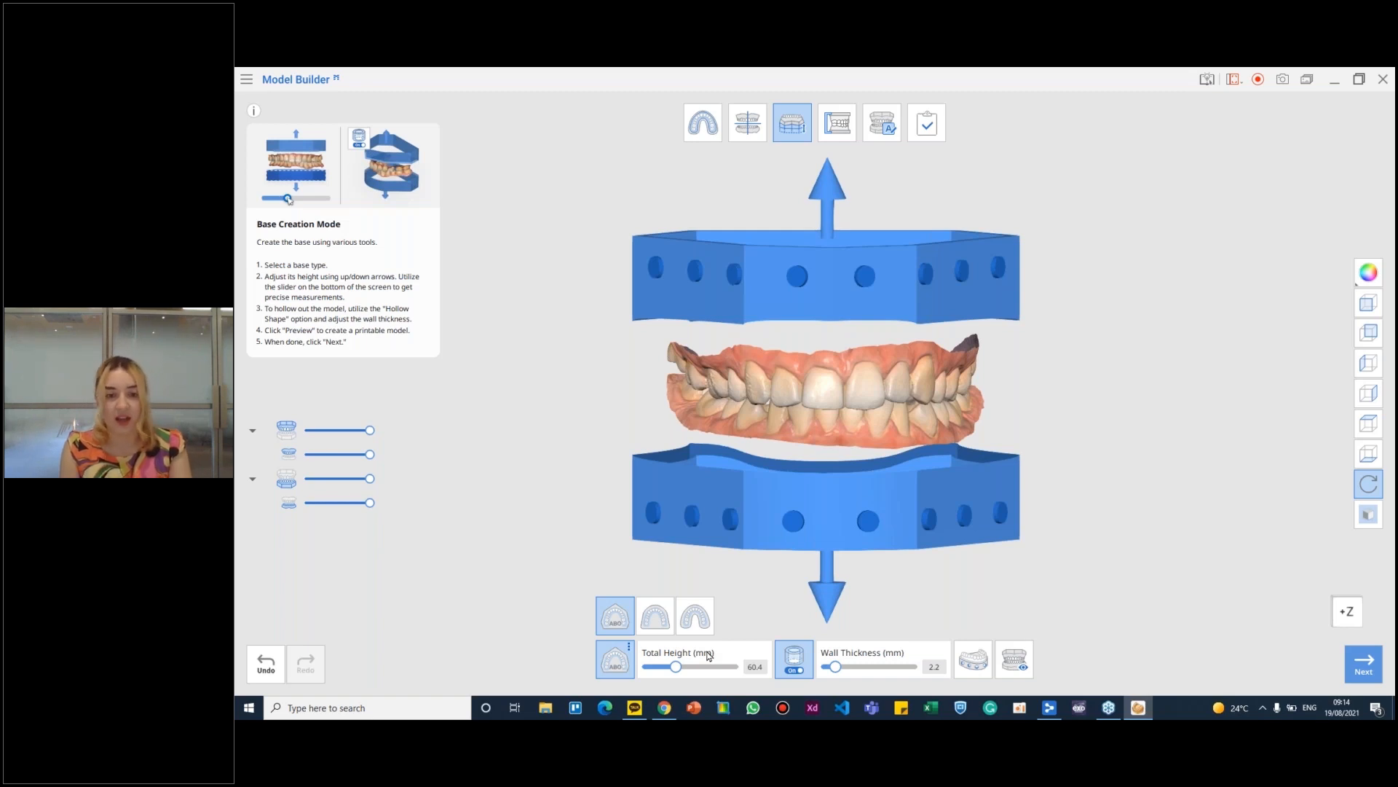
{"action": "mouse_move", "coordinate": [674, 667]}
{"action": "left_mouse_down"}
{"action": "mouse_move", "coordinate": [712, 669]}
{"action": "mouse_move", "coordinate": [684, 670]}
{"action": "left_mouse_up"}
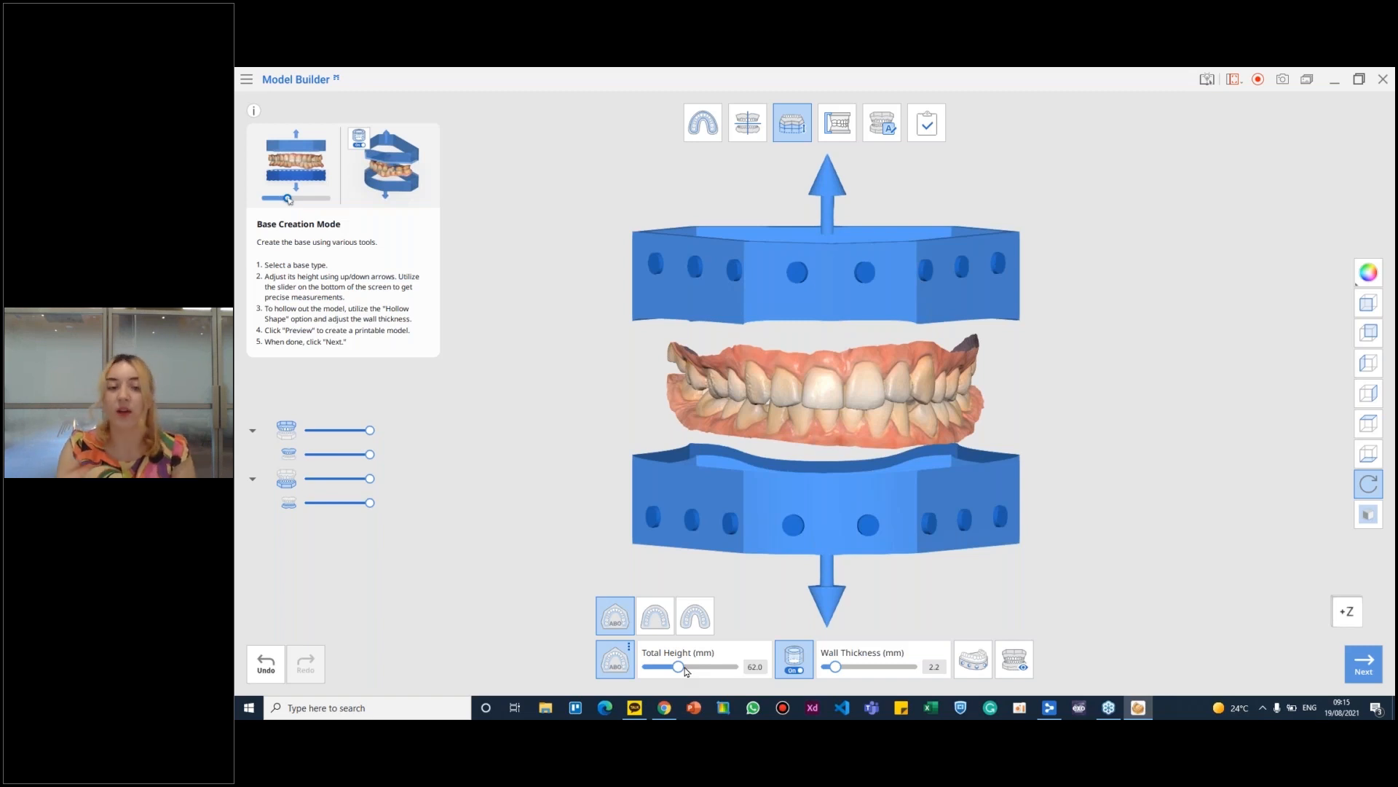
- Set the hollow bases' Wall Thickness to 2.8 mm while viewing them from above, and return to the front view
{"action": "right_click_drag", "start_coordinate": [846, 304], "coordinate": [830, 664]}
{"action": "middle_click_drag", "start_coordinate": [929, 356], "coordinate": [923, 401]}
{"action": "left_click", "coordinate": [861, 669]}
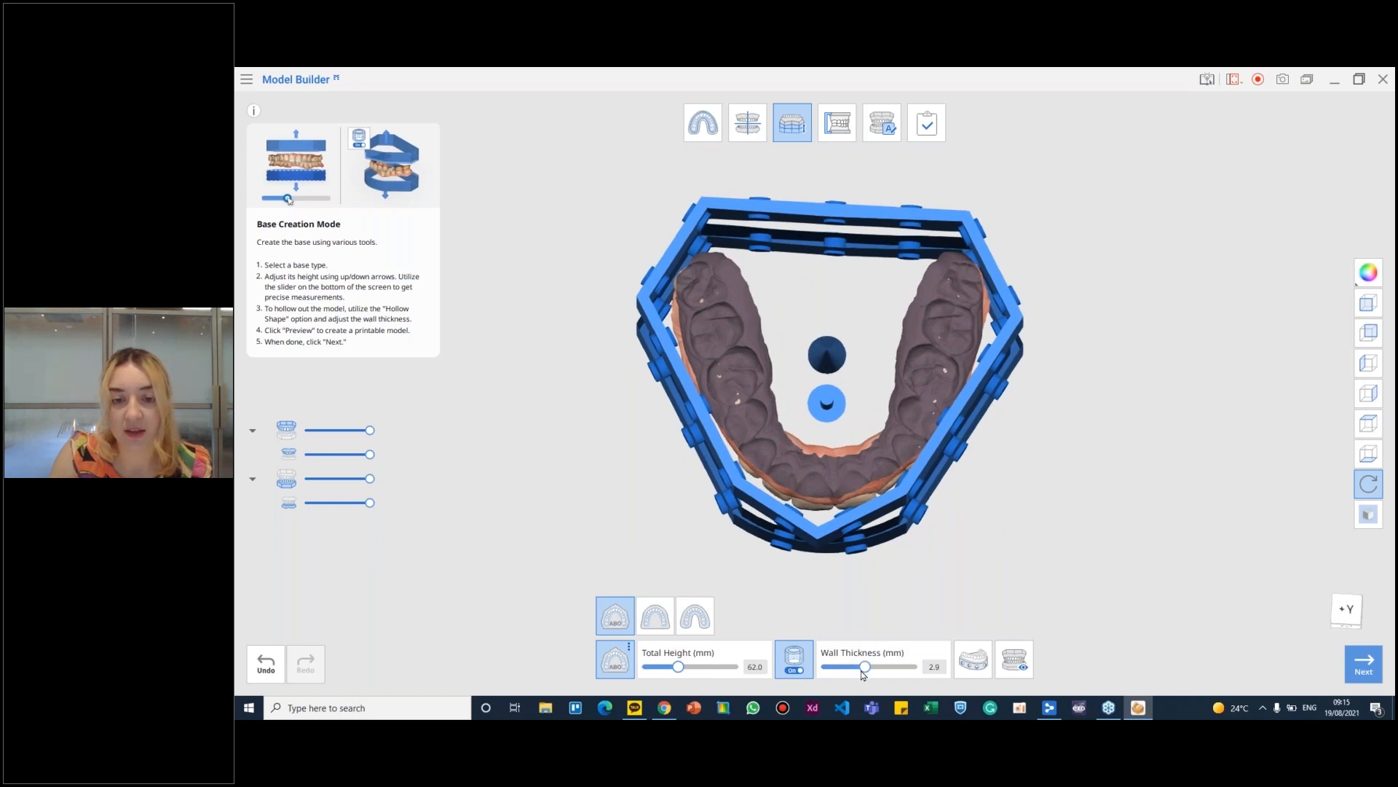
{"action": "right_click_drag", "start_coordinate": [885, 551], "coordinate": [855, 517]}
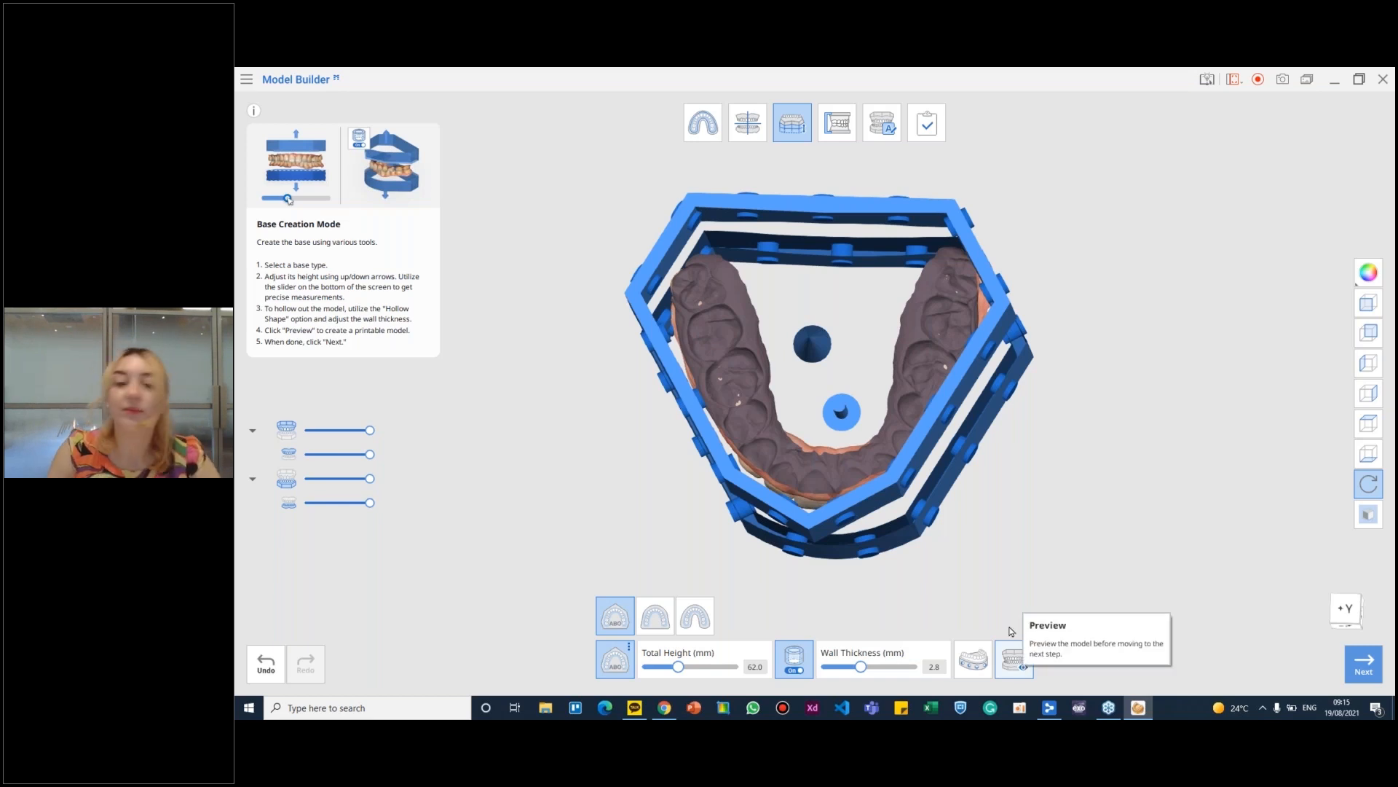
{"action": "right_click_drag", "start_coordinate": [807, 567], "coordinate": [998, 265]}
{"action": "right_click_drag", "start_coordinate": [916, 501], "coordinate": [845, 276]}
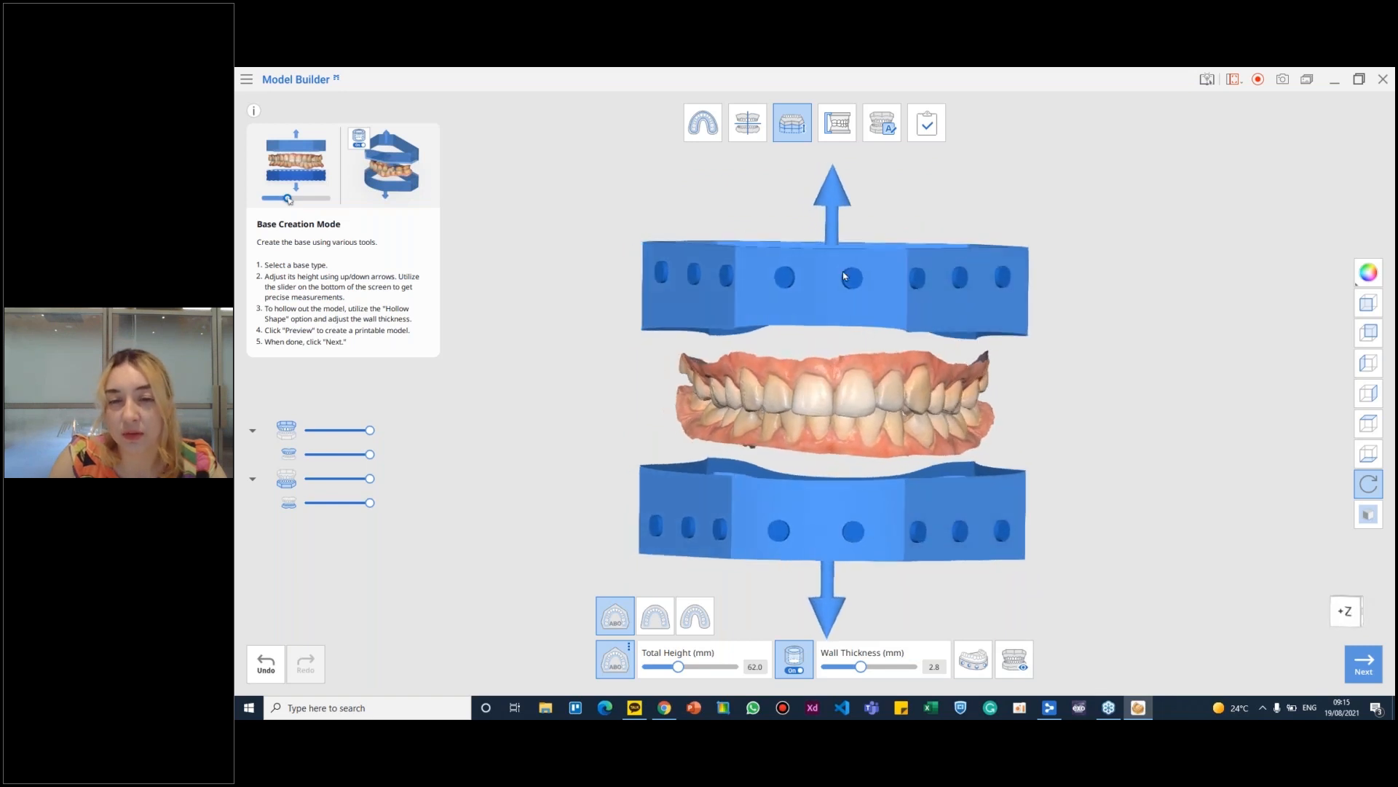
- Overlay the millimetre measurement grid on the model
{"action": "scroll", "coordinate": [883, 347], "scroll_direction": "down", "scroll_amount": 2}
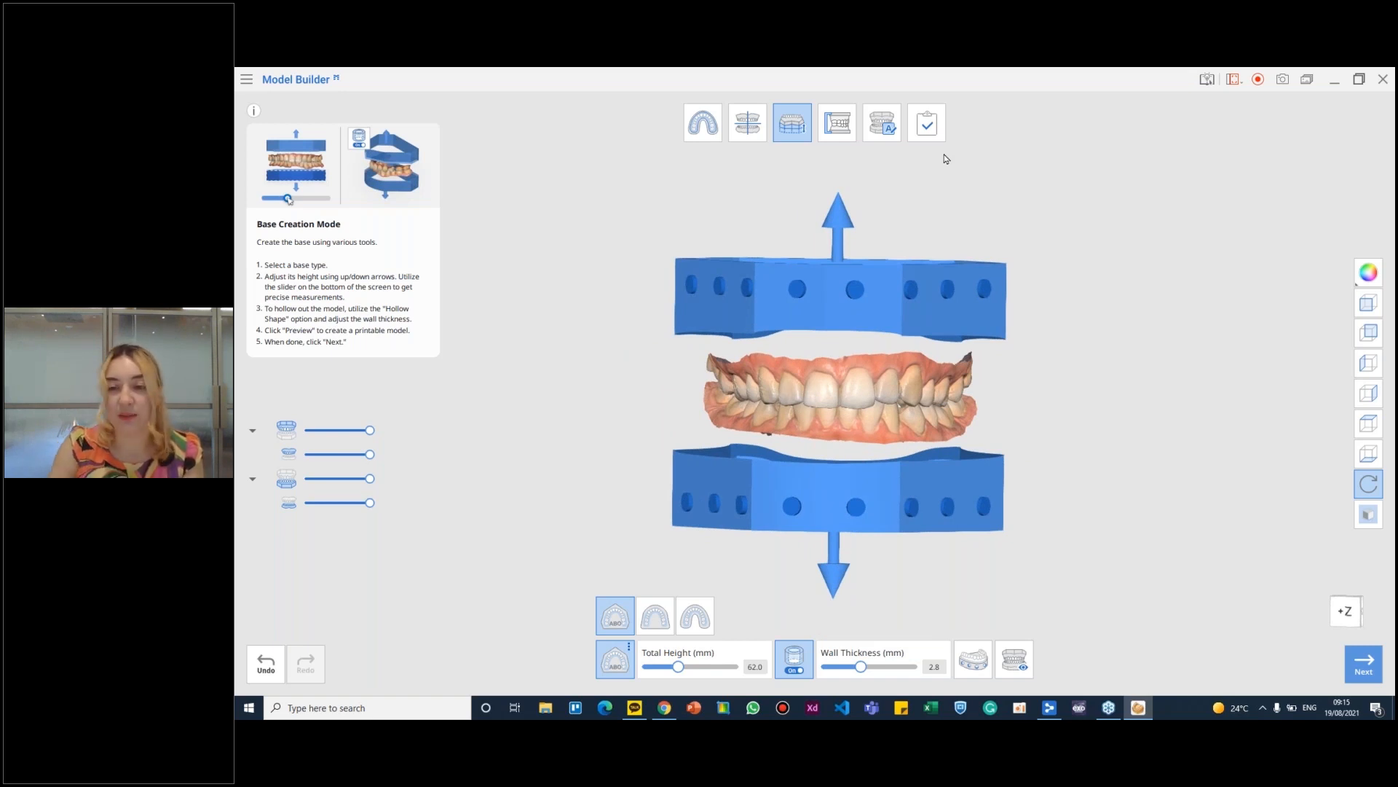
{"action": "left_click", "coordinate": [1368, 515]}
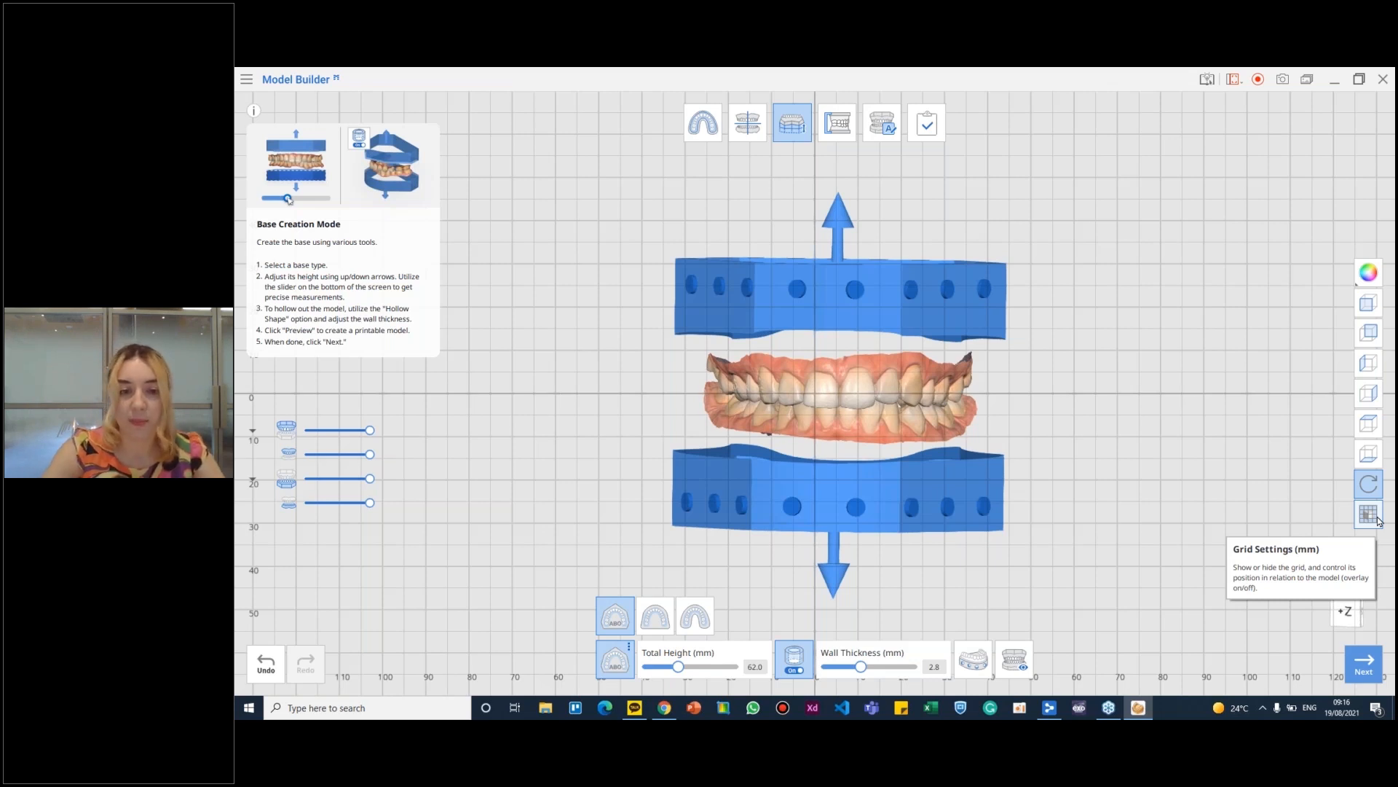
- Try the other two base types, toggle the extra shape option of the horseshoe base, and return to the ABO base
{"action": "left_click", "coordinate": [655, 617]}
{"action": "left_click", "coordinate": [690, 630]}
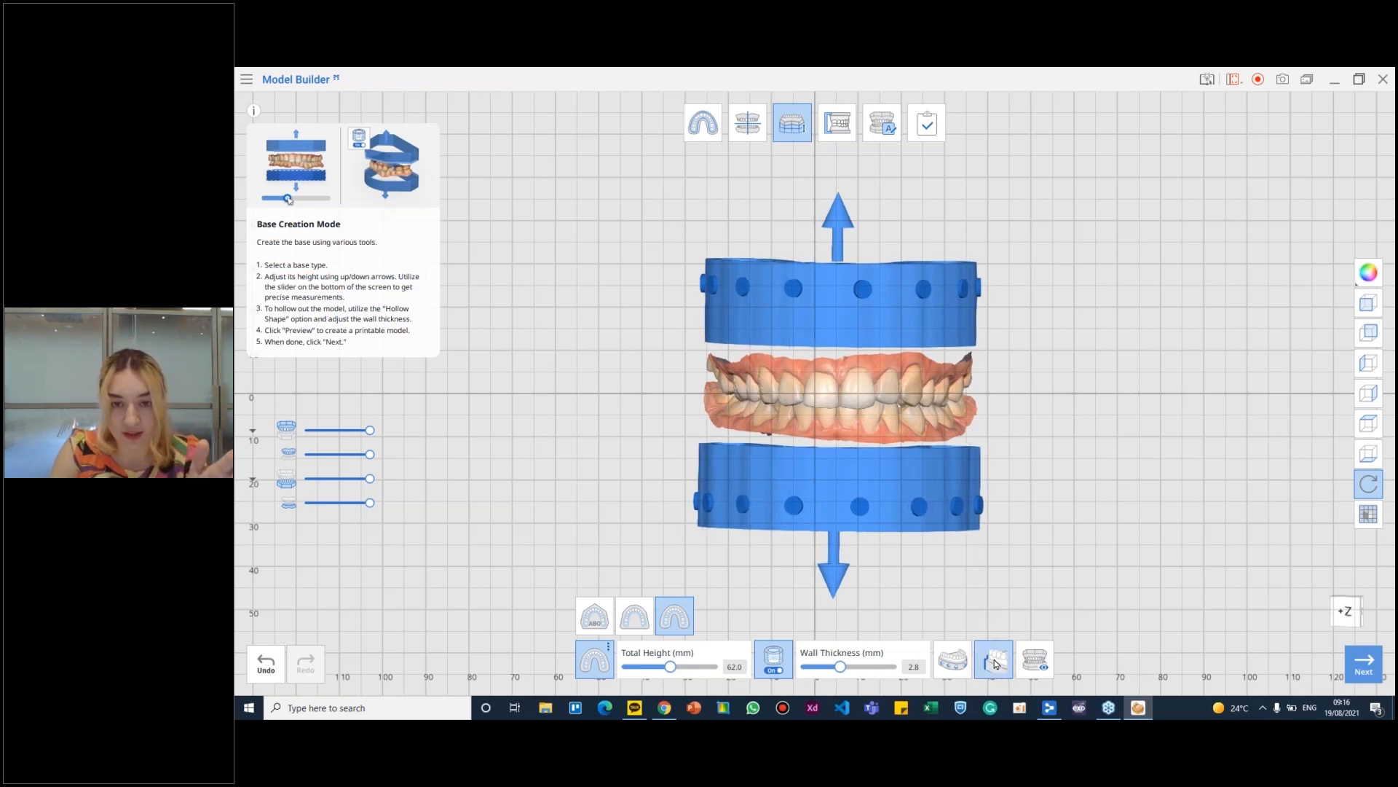
{"action": "left_click", "coordinate": [996, 672]}
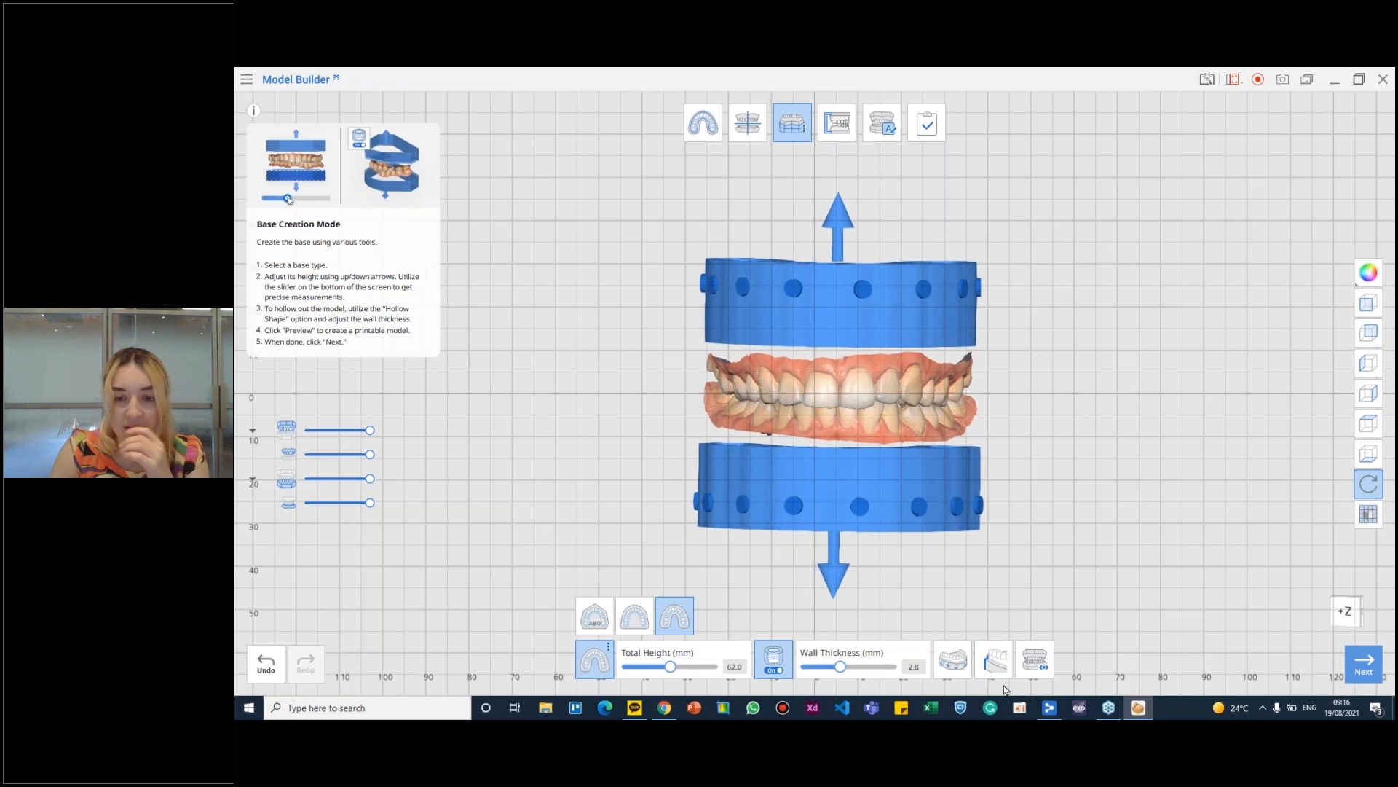
{"action": "left_click", "coordinate": [1001, 675]}
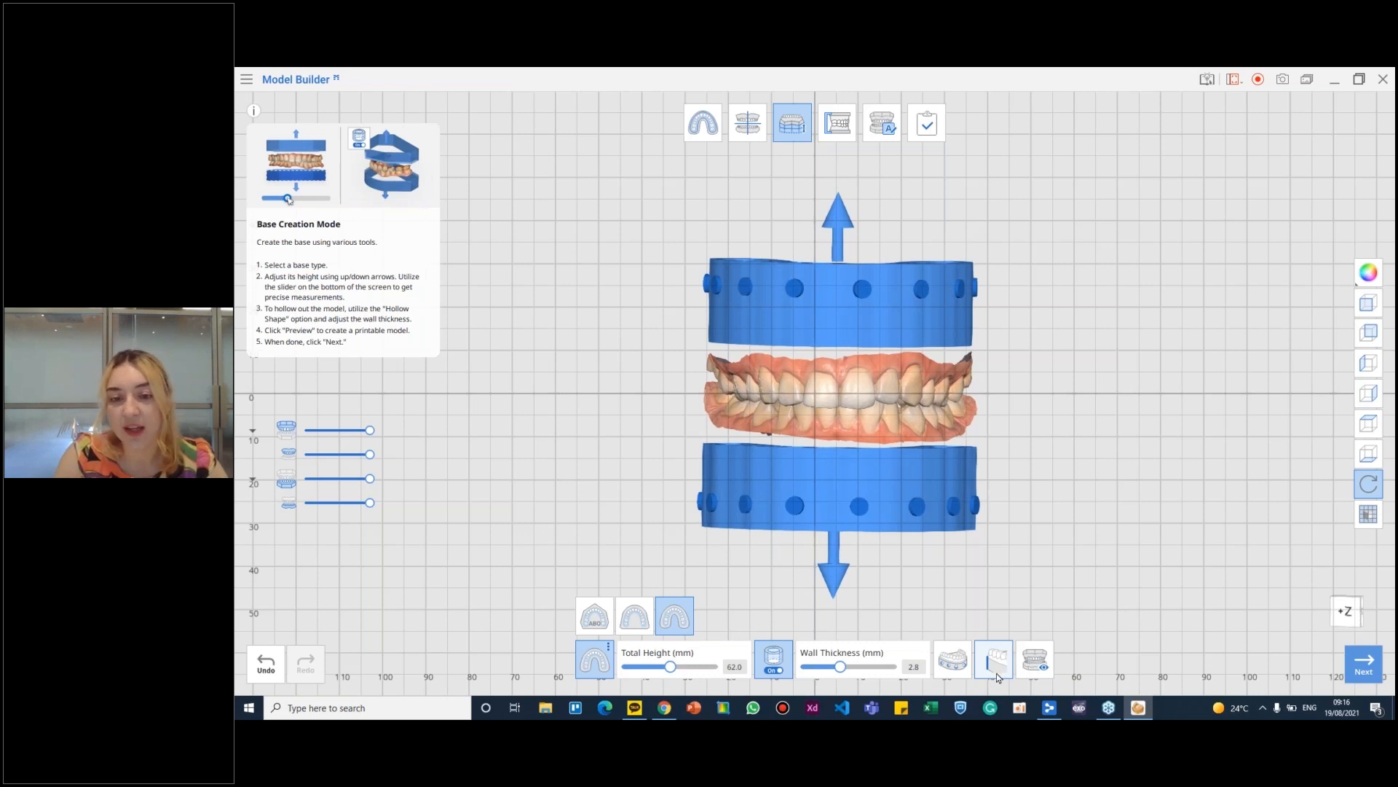
{"action": "left_click", "coordinate": [996, 673]}
{"action": "left_click", "coordinate": [996, 662]}
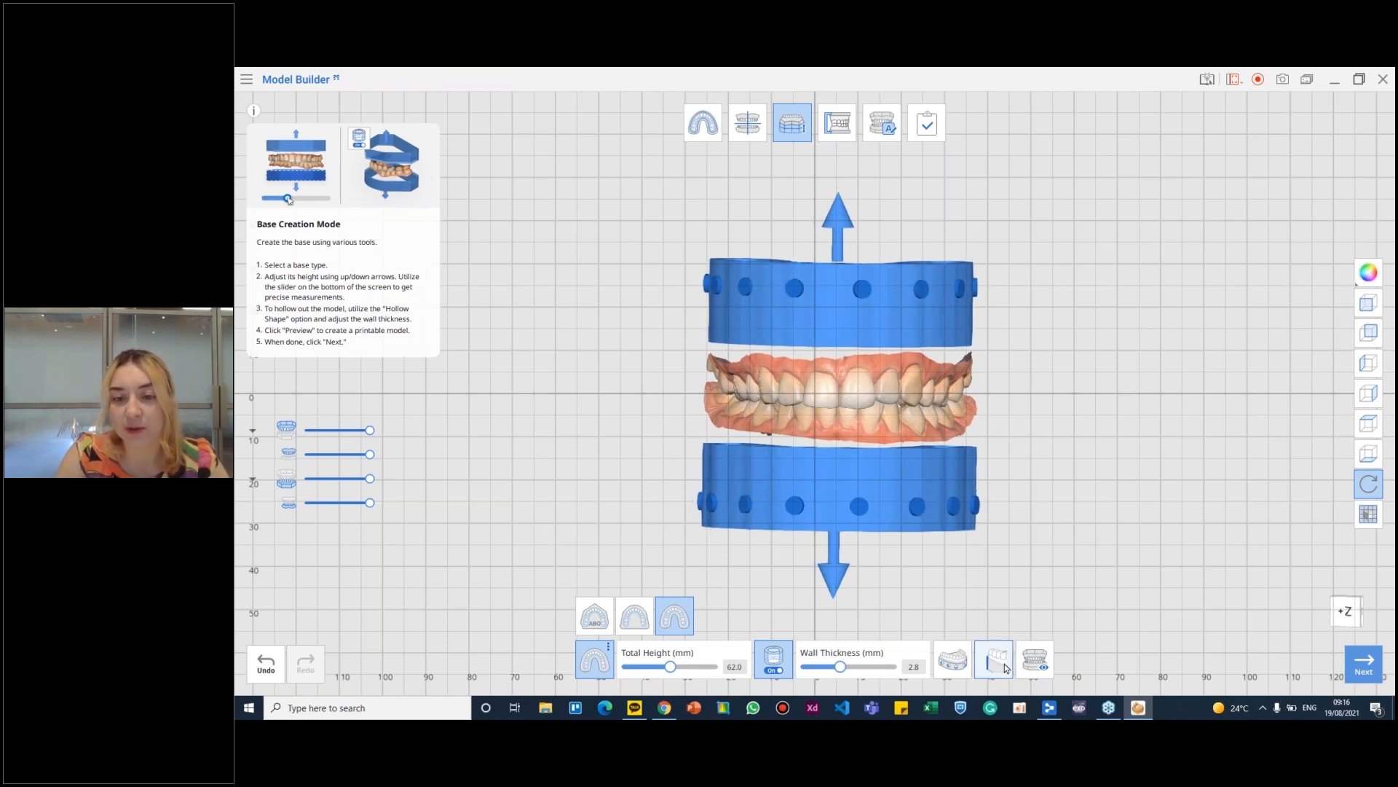
{"action": "left_click", "coordinate": [598, 613]}
- Check the ABO bases from the front, generate them for the articulator stage, and view the result from above
{"action": "right_click_drag", "start_coordinate": [891, 448], "coordinate": [807, 316]}
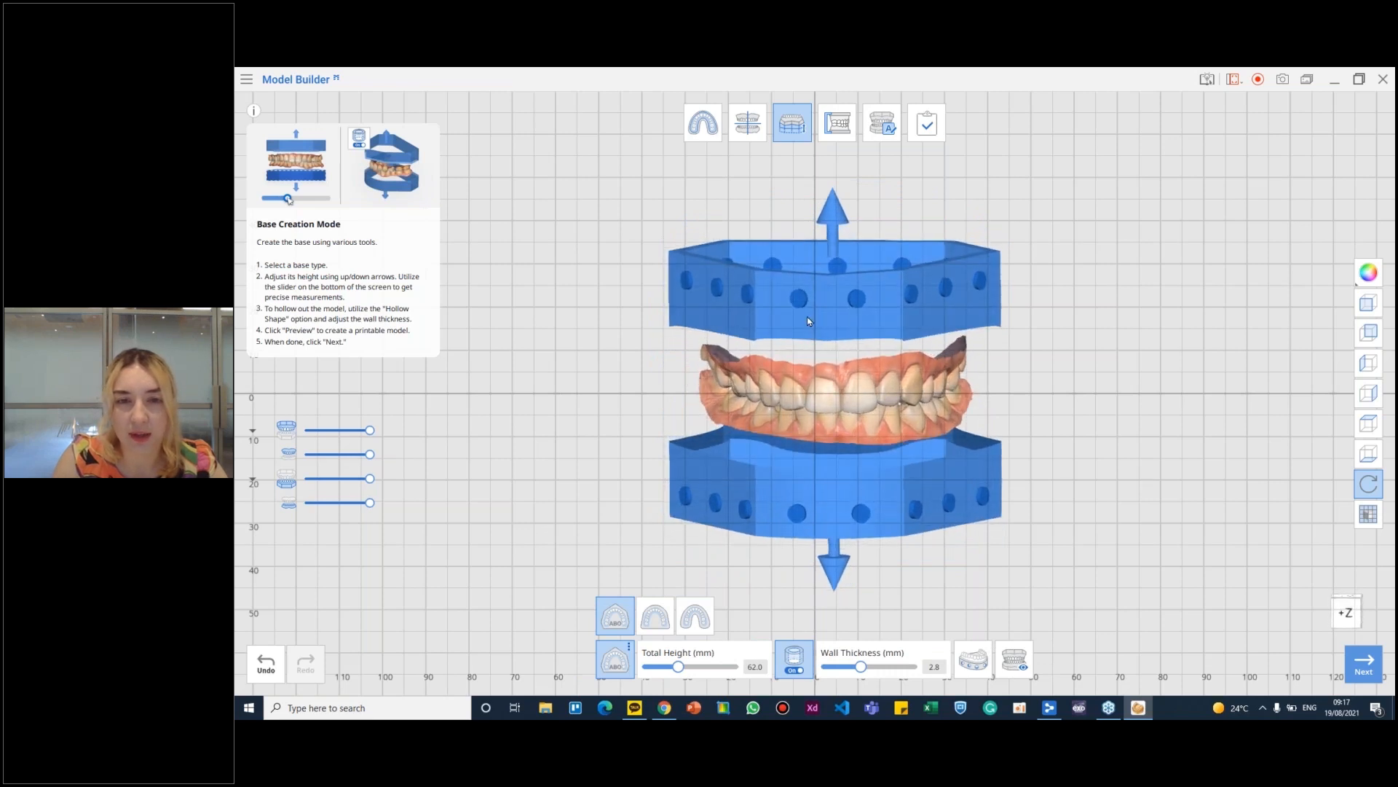
{"action": "right_click_drag", "start_coordinate": [1001, 317], "coordinate": [961, 309]}
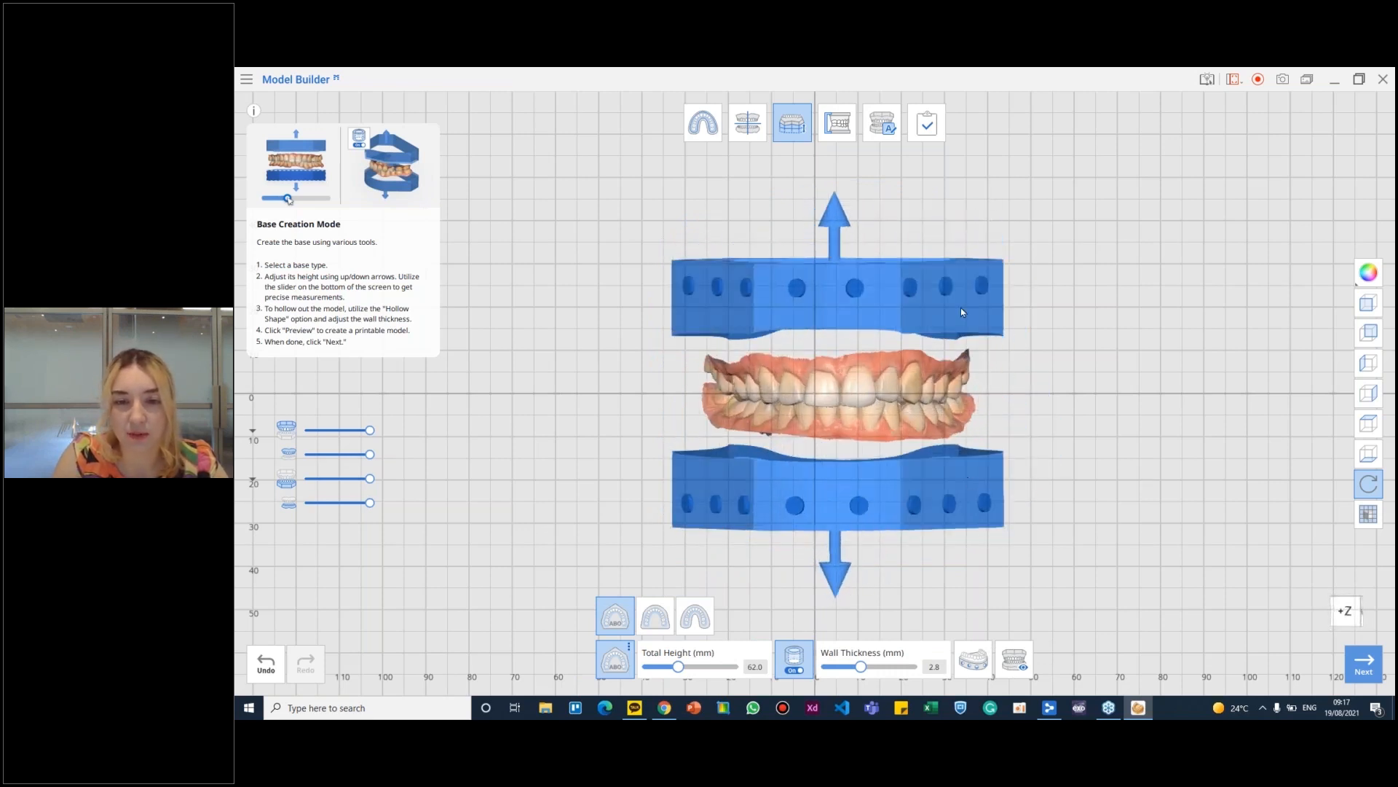
{"action": "left_click", "coordinate": [848, 133]}
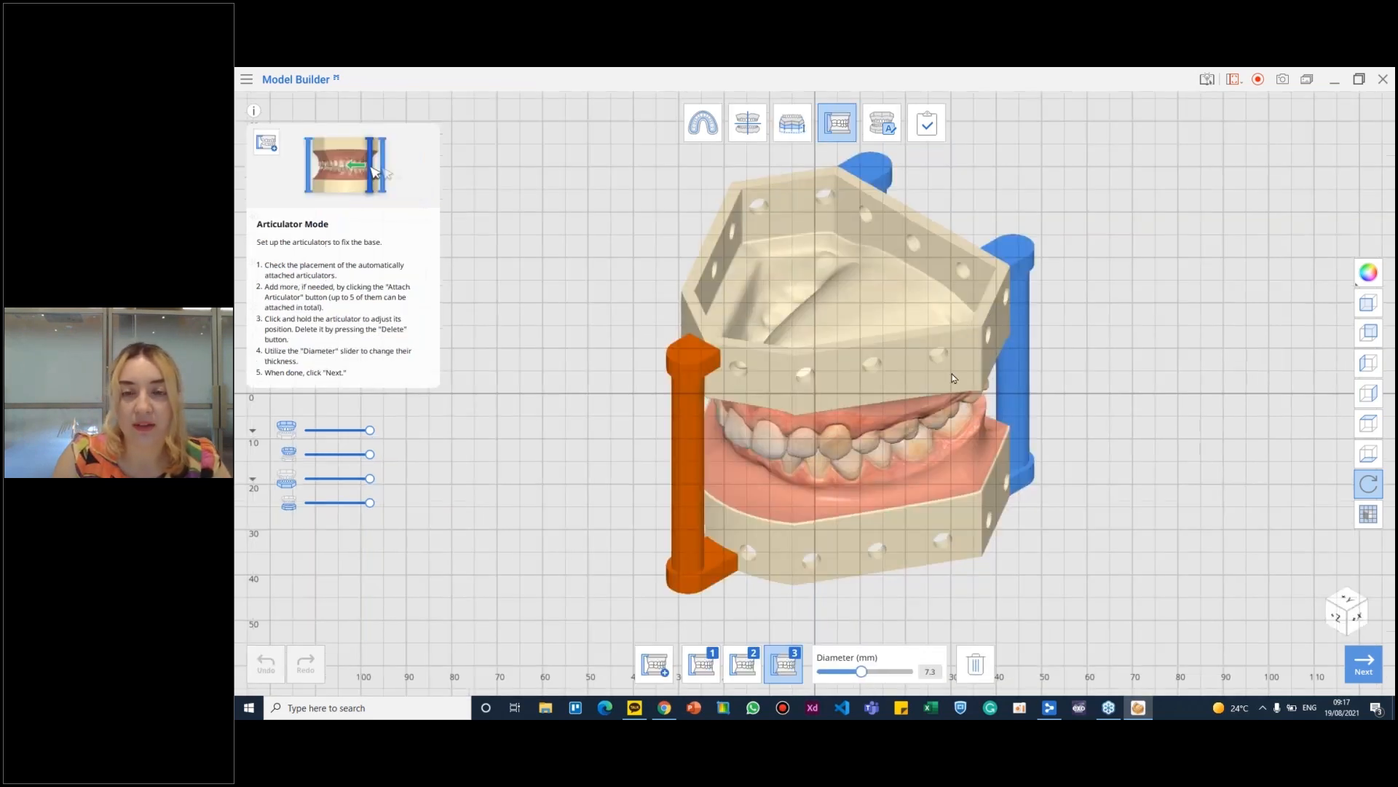
{"action": "right_click_drag", "start_coordinate": [952, 374], "coordinate": [886, 559]}
{"action": "right_click_drag", "start_coordinate": [806, 371], "coordinate": [838, 263]}
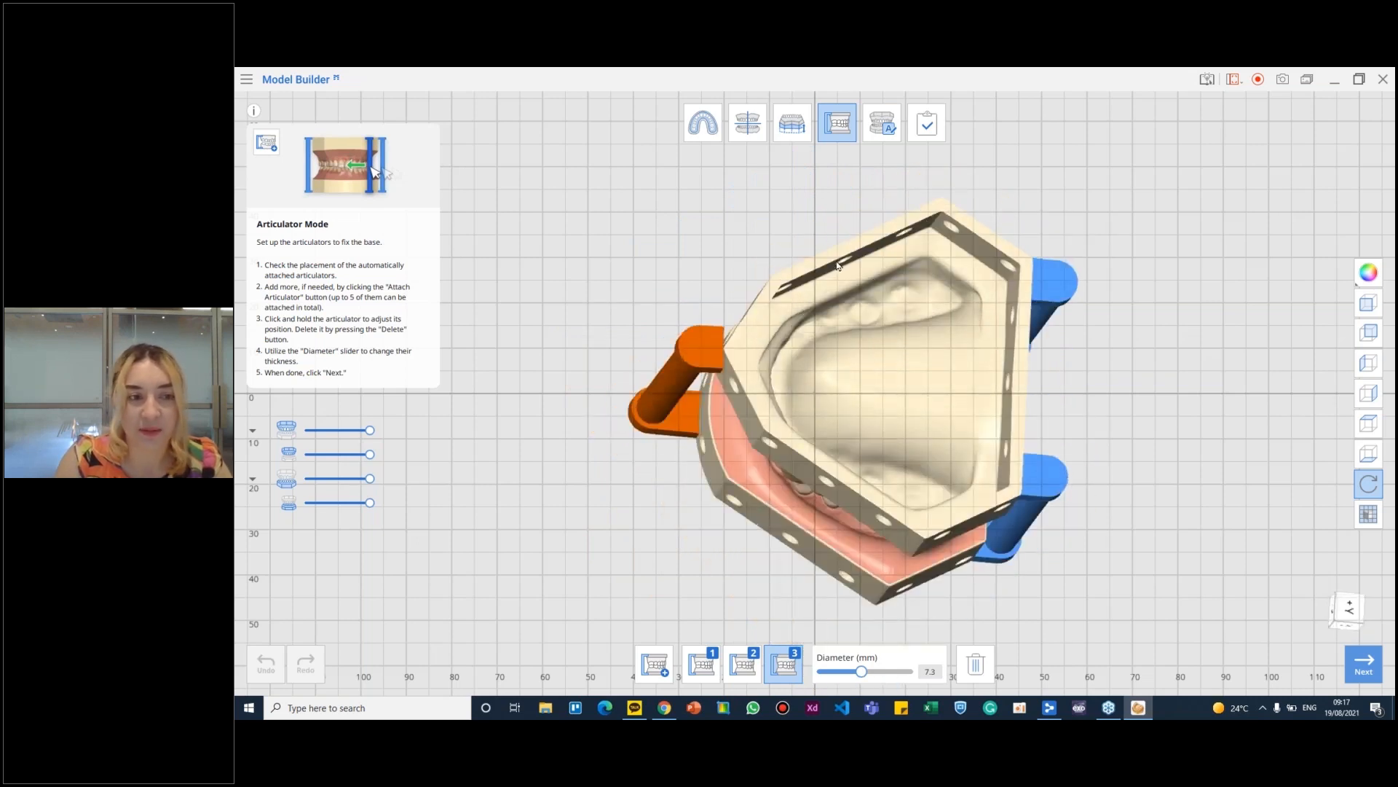
- Delete the articulator at the front of the bases and set the articulator diameter to 7.4 mm
{"action": "right_click_drag", "start_coordinate": [720, 383], "coordinate": [959, 669]}
{"action": "left_click", "coordinate": [959, 669]}
{"action": "right_click_drag", "start_coordinate": [843, 536], "coordinate": [845, 681]}
{"action": "mouse_move", "coordinate": [846, 681]}
{"action": "left_mouse_down"}
{"action": "mouse_move", "coordinate": [861, 681]}
{"action": "mouse_move", "coordinate": [843, 681]}
{"action": "left_mouse_up"}
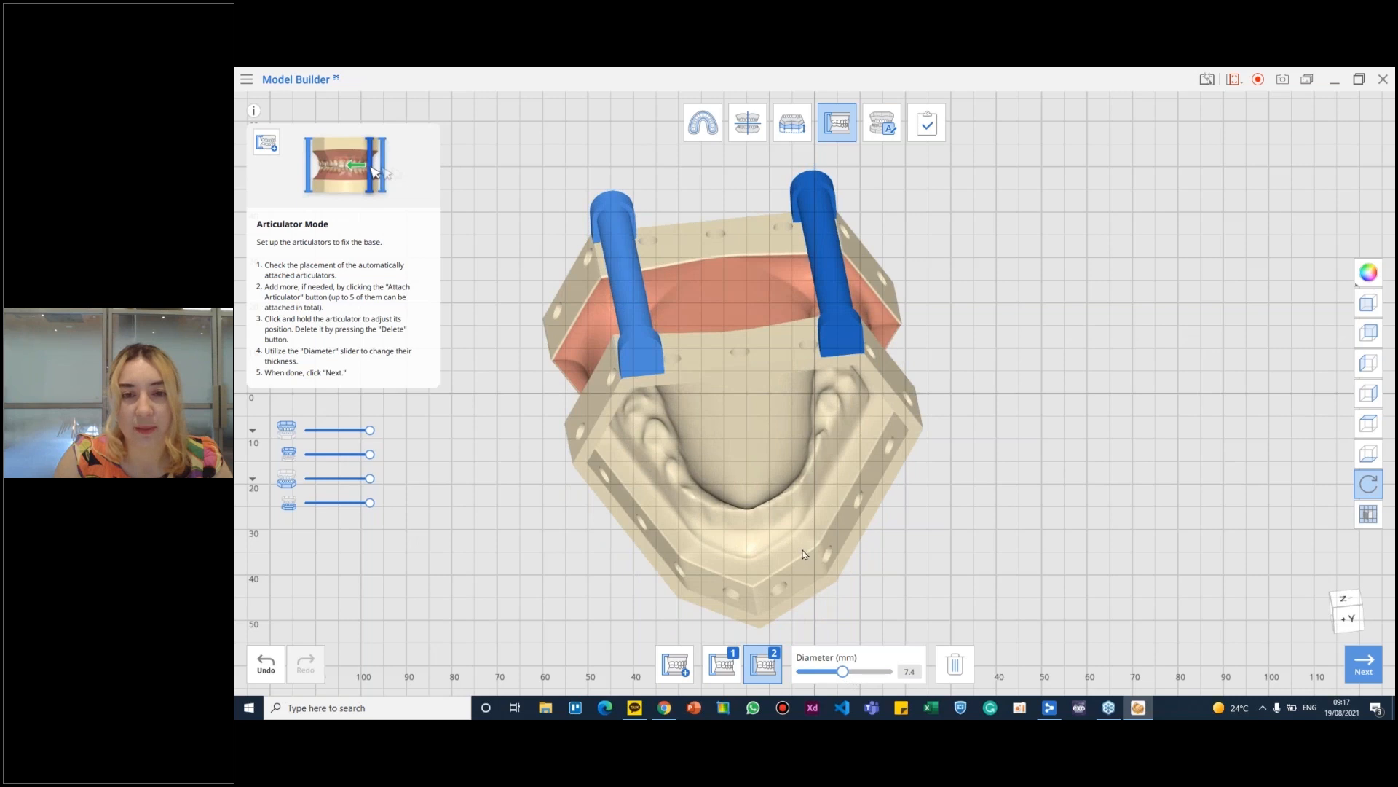
- Try an 8.9 mm diameter on the two rear articulators, then return them to 7.4 mm
{"action": "right_click_drag", "start_coordinate": [801, 544], "coordinate": [801, 531]}
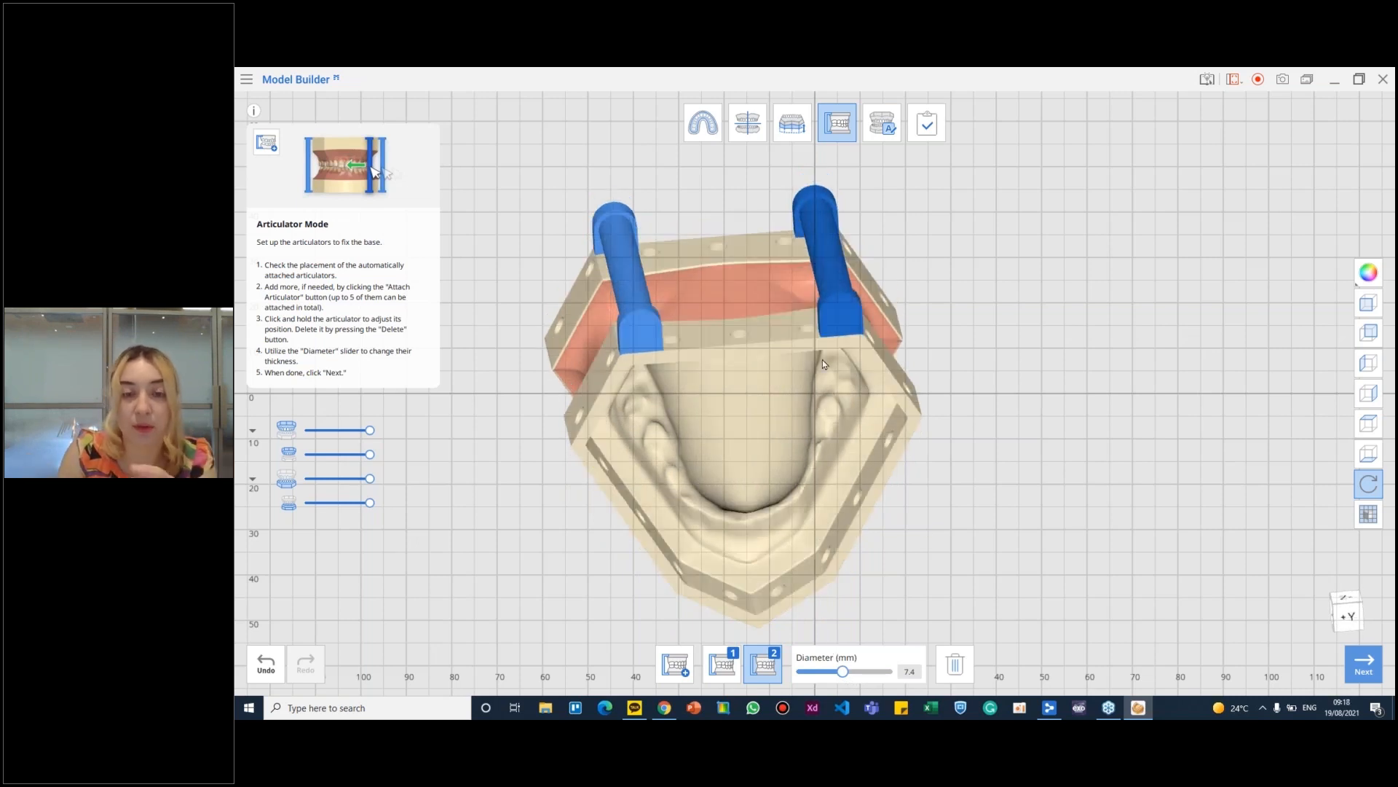
{"action": "right_click_drag", "start_coordinate": [824, 381], "coordinate": [841, 564]}
{"action": "scroll", "coordinate": [836, 473], "scroll_direction": "up", "scroll_amount": 3}
{"action": "left_click_drag", "start_coordinate": [842, 676], "coordinate": [867, 677]}
{"action": "right_click_drag", "start_coordinate": [878, 502], "coordinate": [839, 429]}
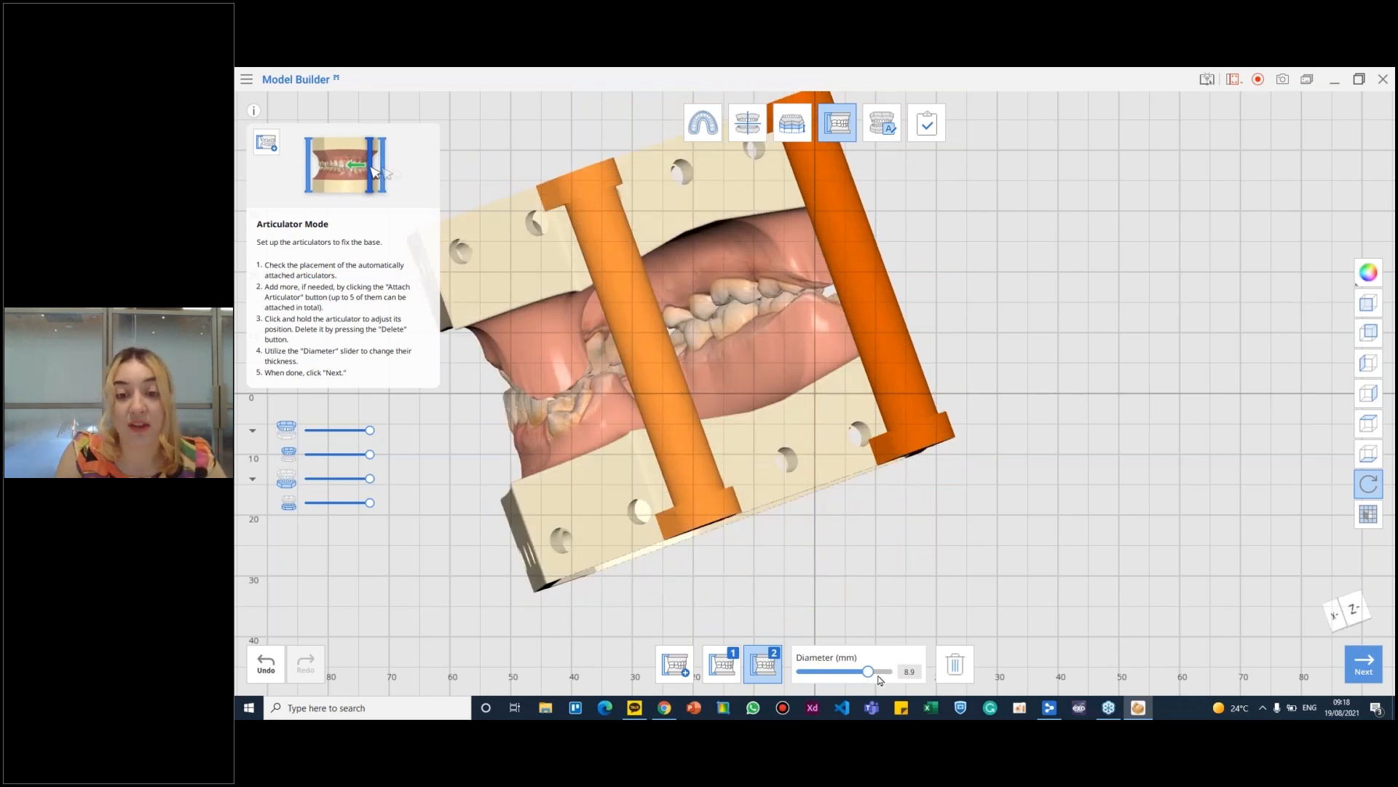
{"action": "left_click_drag", "start_coordinate": [868, 671], "coordinate": [843, 673]}
{"action": "right_click_drag", "start_coordinate": [807, 519], "coordinate": [635, 464]}
{"action": "right_click_drag", "start_coordinate": [716, 487], "coordinate": [679, 434]}
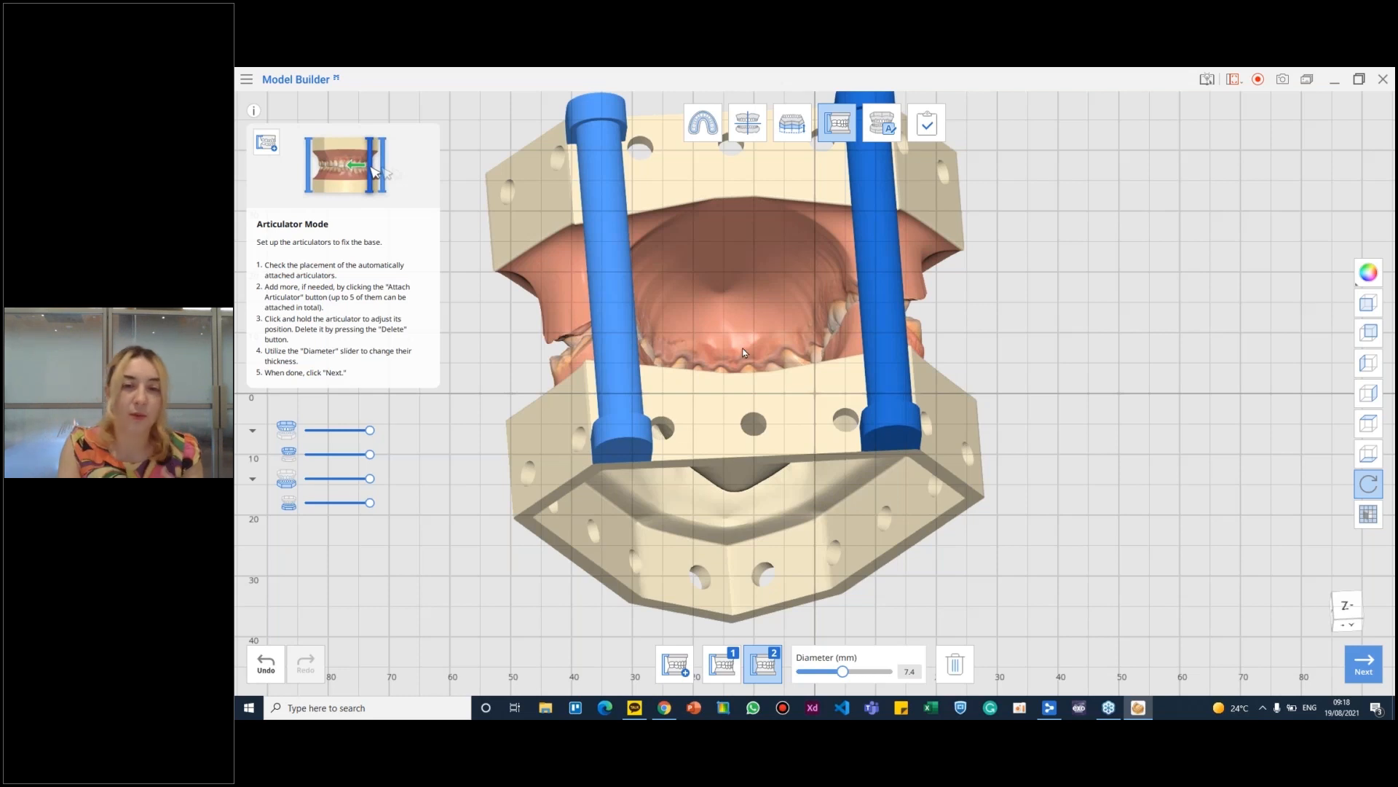
- Proceed to the labeling stage and examine where the labels sit relative to the drain holes on both bases
{"action": "right_click_drag", "start_coordinate": [822, 392], "coordinate": [790, 218]}
{"action": "right_click_drag", "start_coordinate": [804, 479], "coordinate": [839, 520]}
{"action": "left_click", "coordinate": [882, 124]}
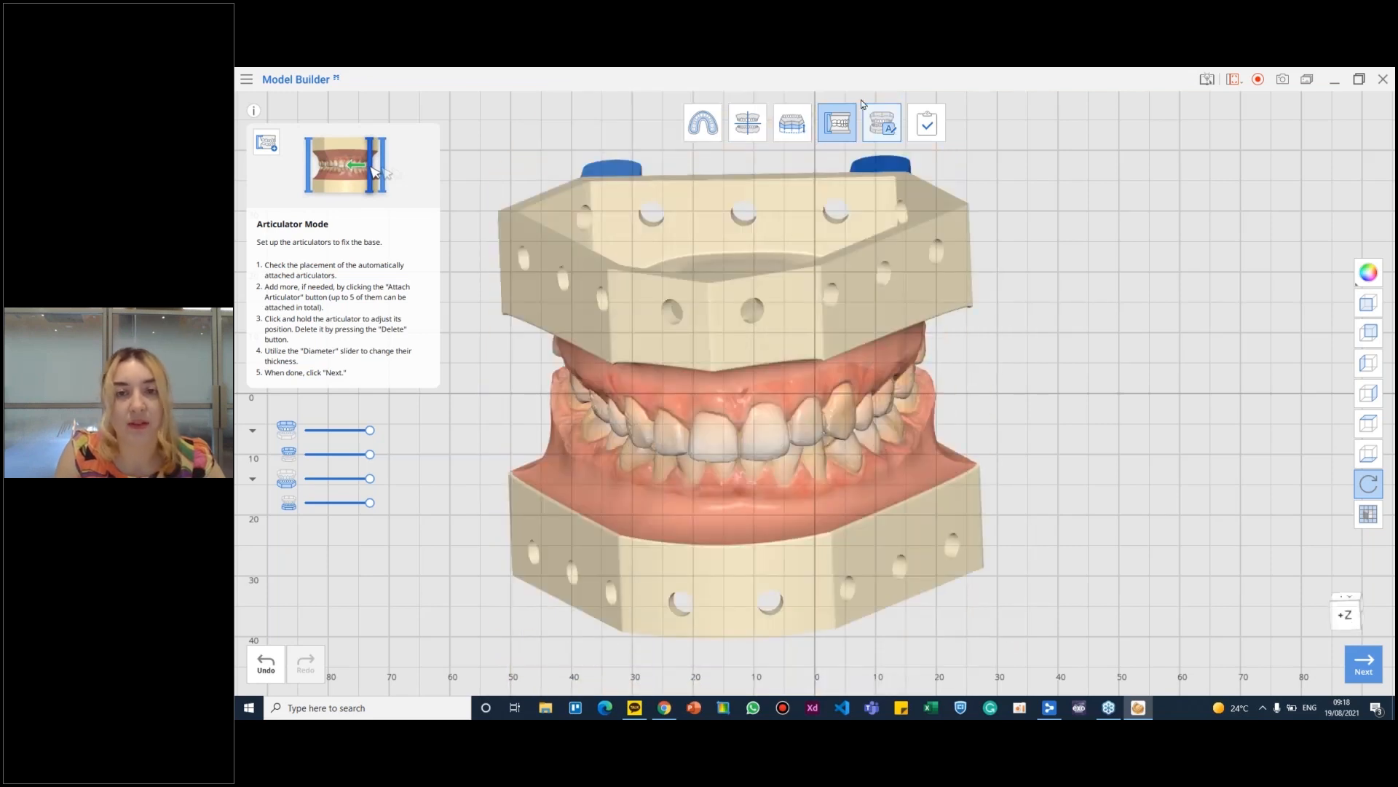
{"action": "right_click_drag", "start_coordinate": [829, 484], "coordinate": [1165, 474]}
{"action": "right_click_drag", "start_coordinate": [723, 552], "coordinate": [622, 236]}
{"action": "right_click_drag", "start_coordinate": [841, 289], "coordinate": [761, 326]}
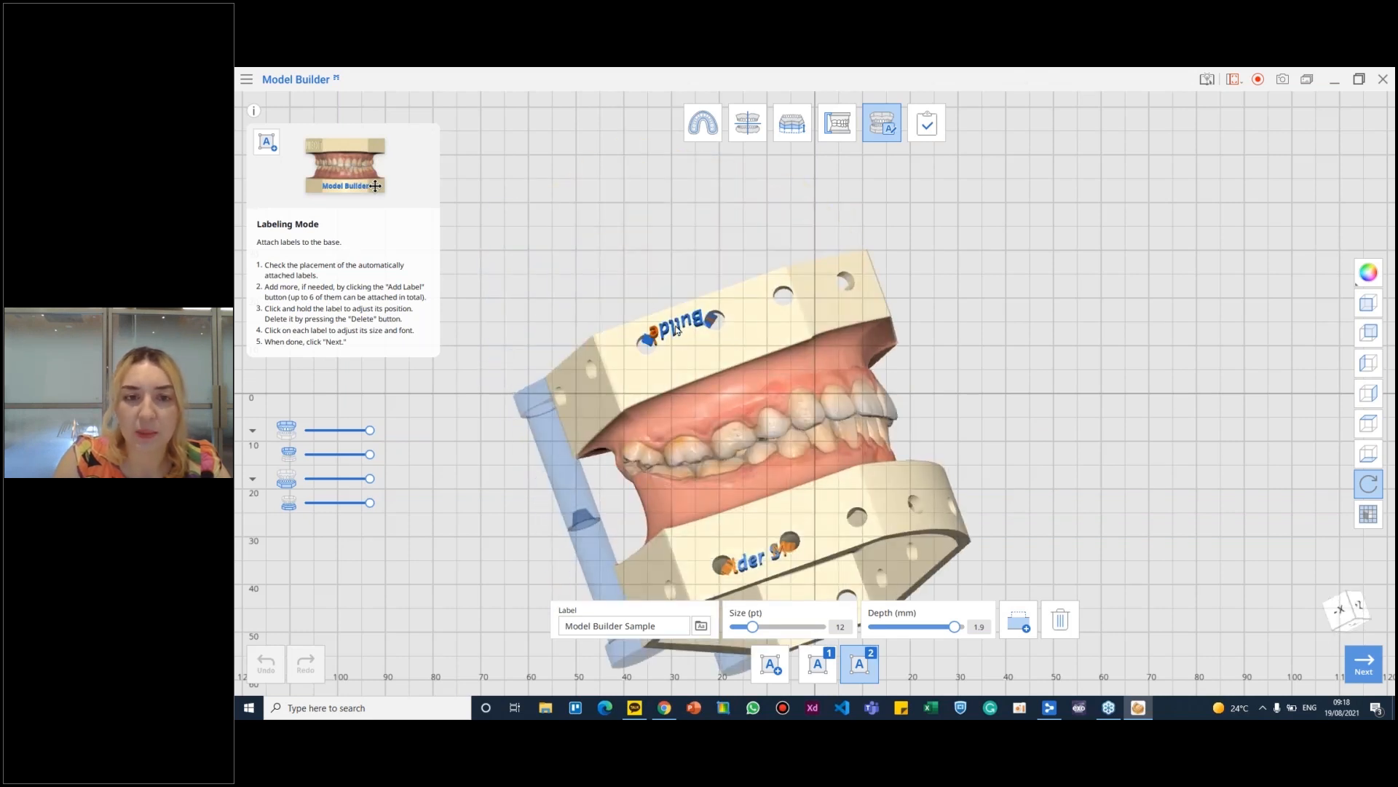
{"action": "right_click_drag", "start_coordinate": [681, 329], "coordinate": [695, 332]}
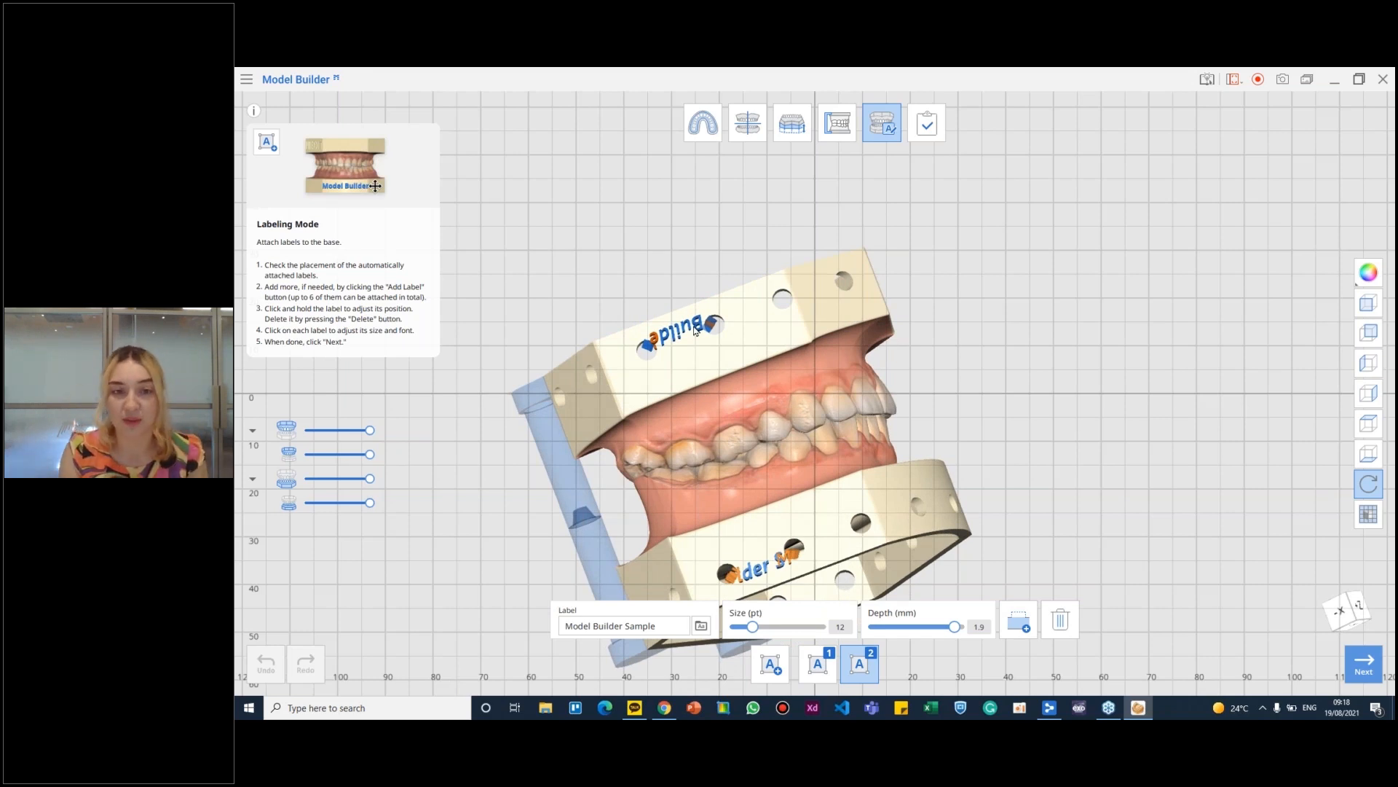
- Return to base creation, discarding the base, labels and articulators, and increase the drain holes' distance from the base
{"action": "left_click", "coordinate": [792, 123]}
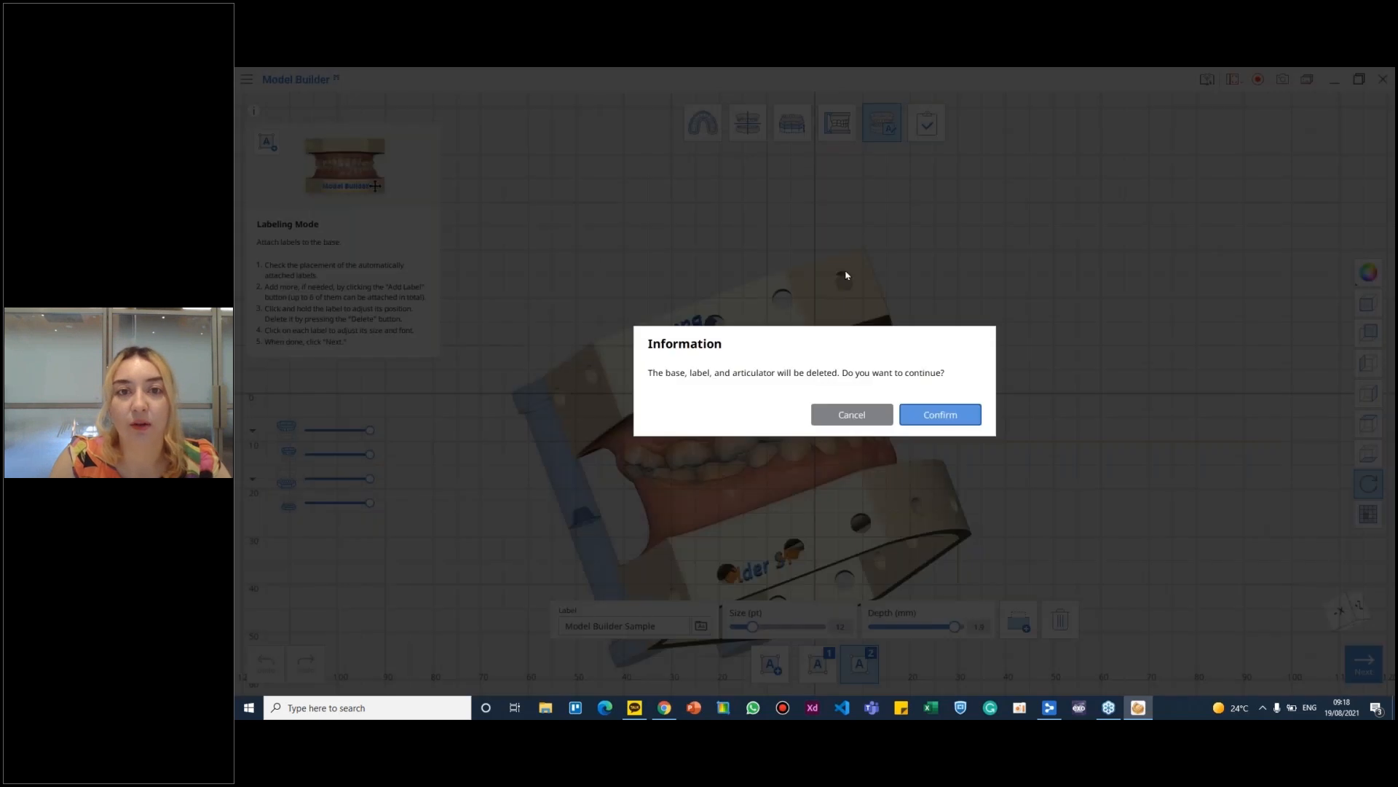
{"action": "left_click", "coordinate": [938, 415]}
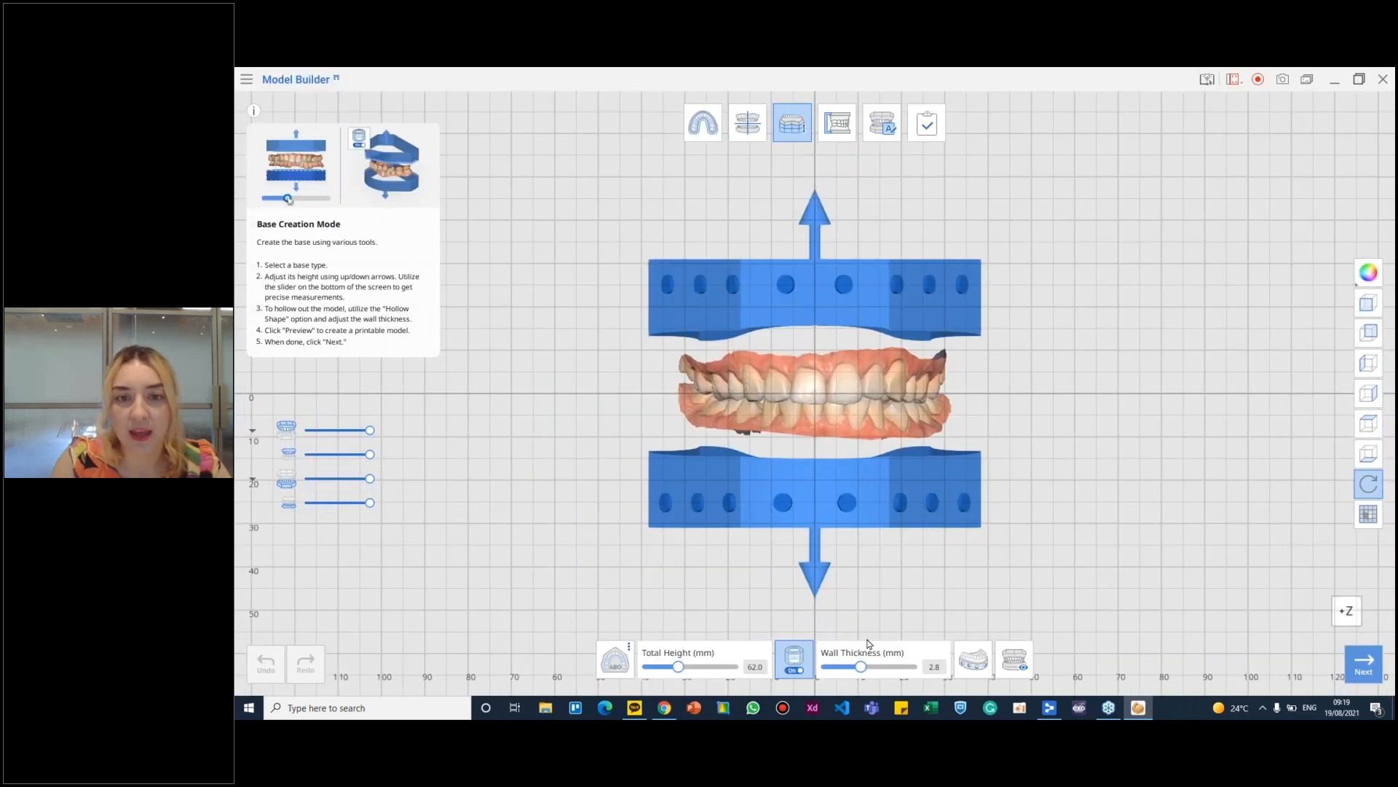
{"action": "left_click", "coordinate": [983, 649]}
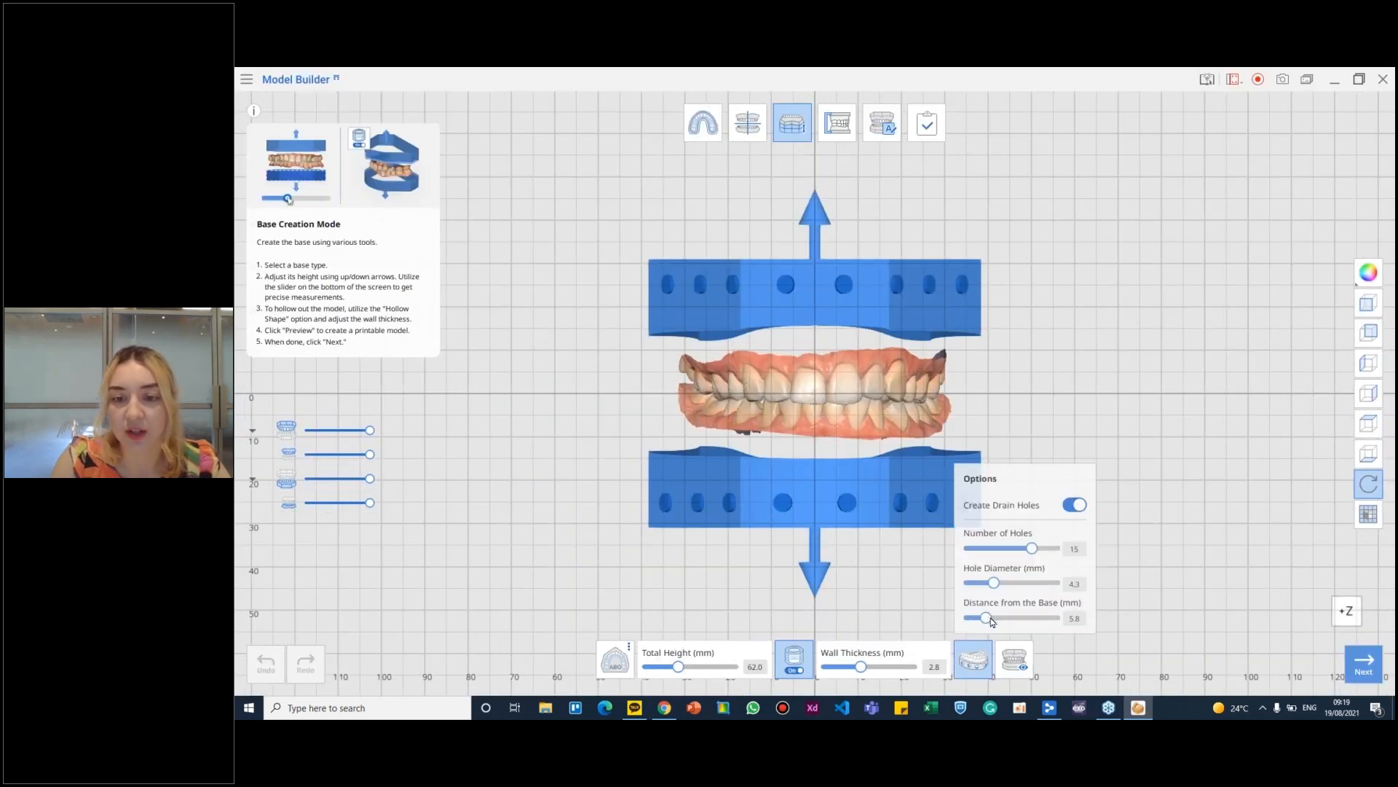
{"action": "left_click_drag", "start_coordinate": [997, 621], "coordinate": [1004, 621]}
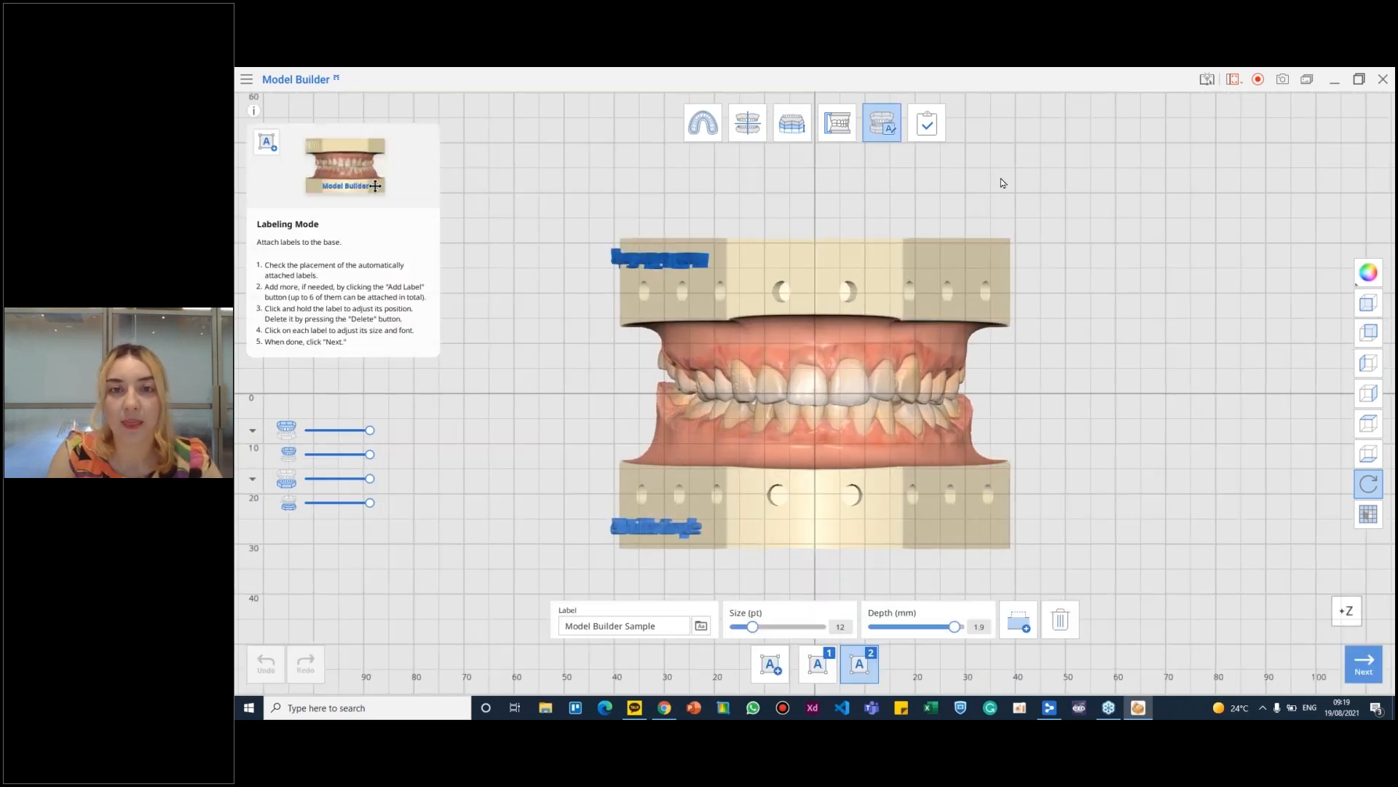
- Keep the label text Model Builder Sample and set the second label's depth to 1.8 mm
{"action": "right_click_drag", "start_coordinate": [805, 267], "coordinate": [870, 237]}
{"action": "left_click", "coordinate": [669, 626]}
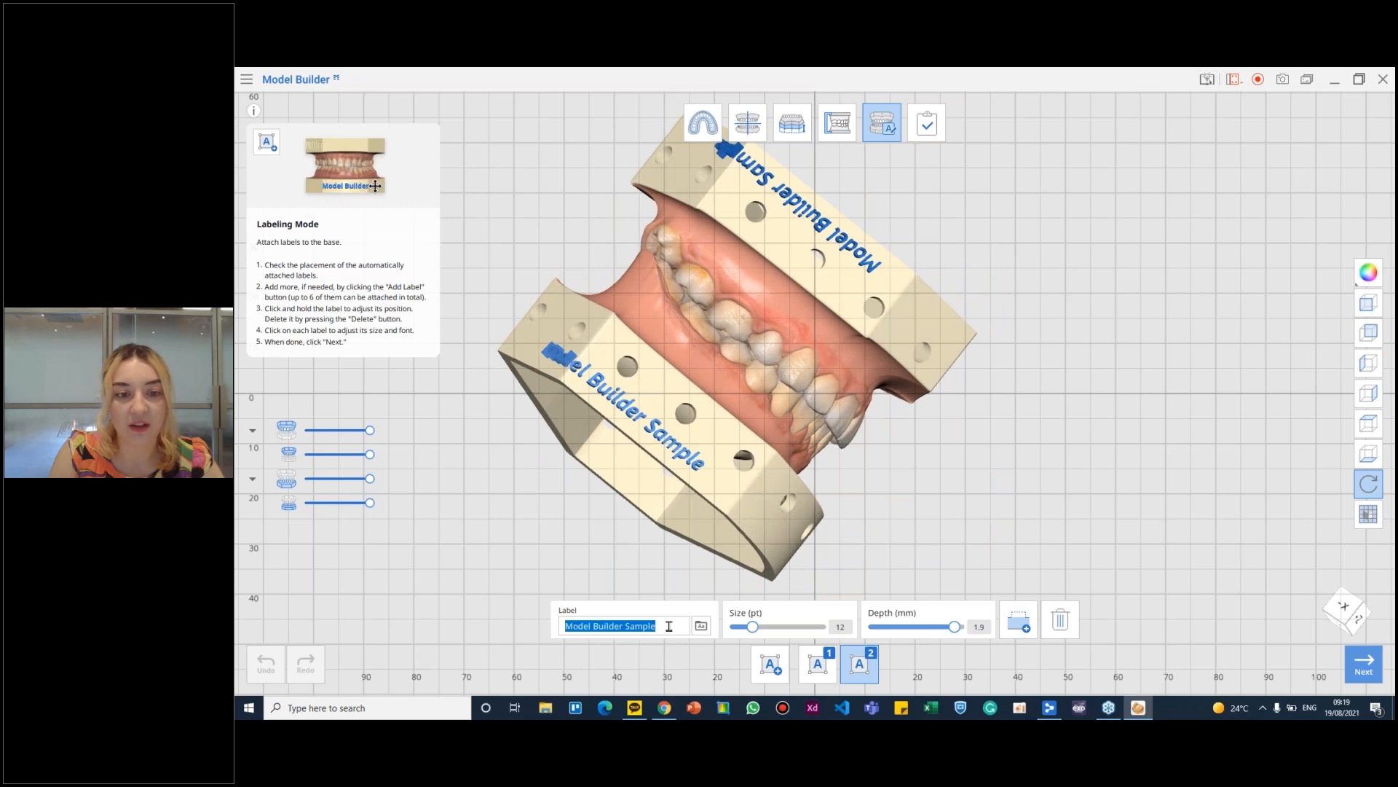
{"action": "triple_click", "coordinate": [670, 623]}
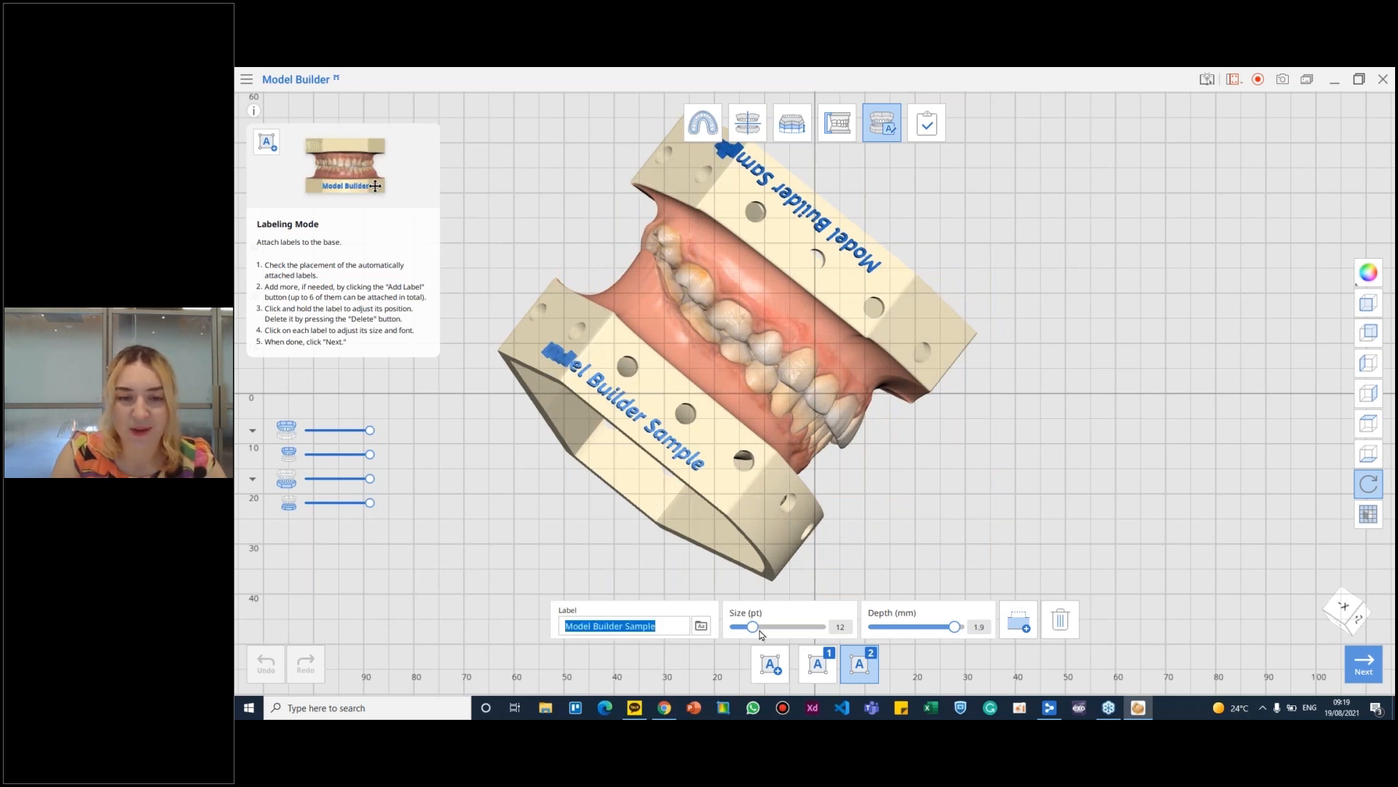
{"action": "mouse_move", "coordinate": [956, 629]}
{"action": "left_mouse_down"}
{"action": "mouse_move", "coordinate": [938, 630]}
{"action": "mouse_move", "coordinate": [949, 630]}
{"action": "left_mouse_up"}
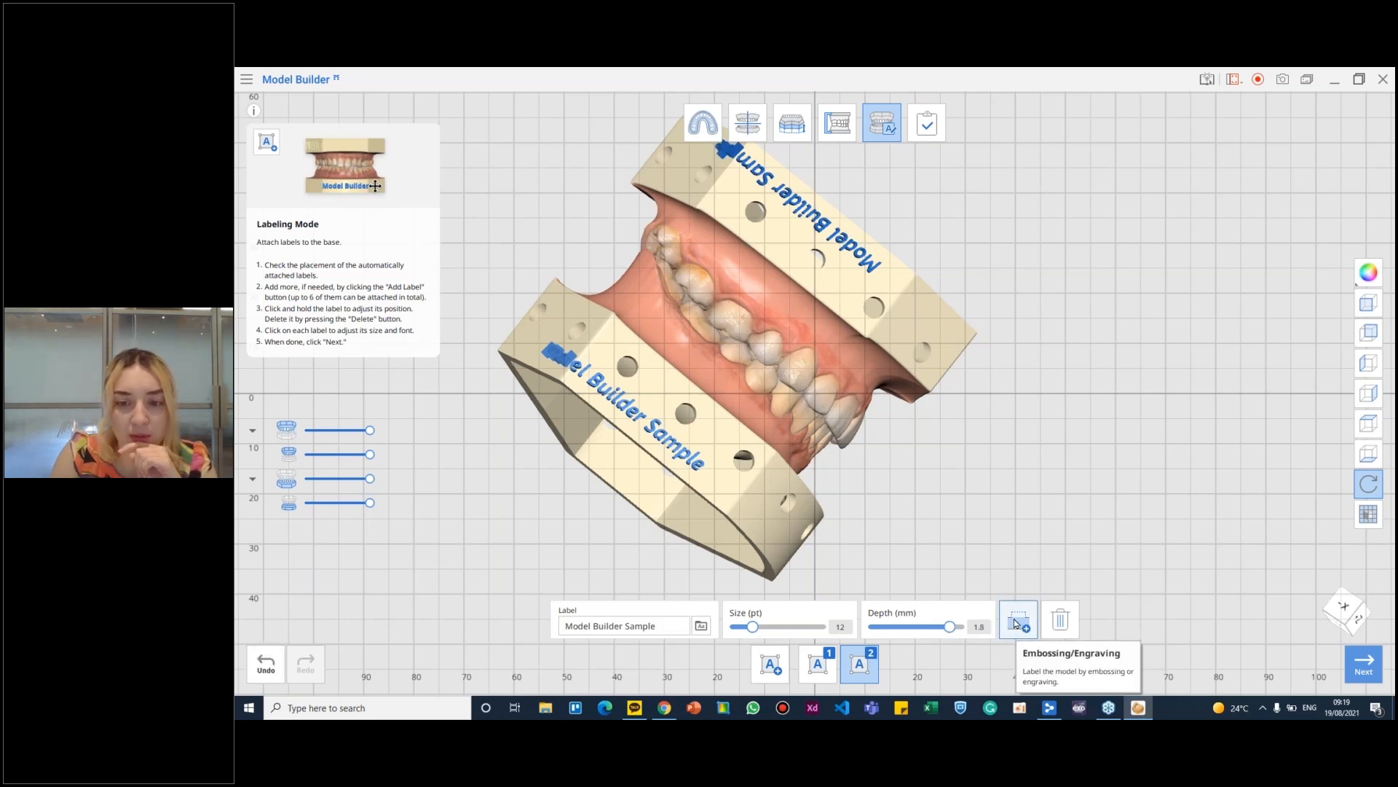
- Switch the upper base's label from embossed to engraved and compare it with the embossed lower label
{"action": "right_click_drag", "start_coordinate": [886, 309], "coordinate": [798, 319]}
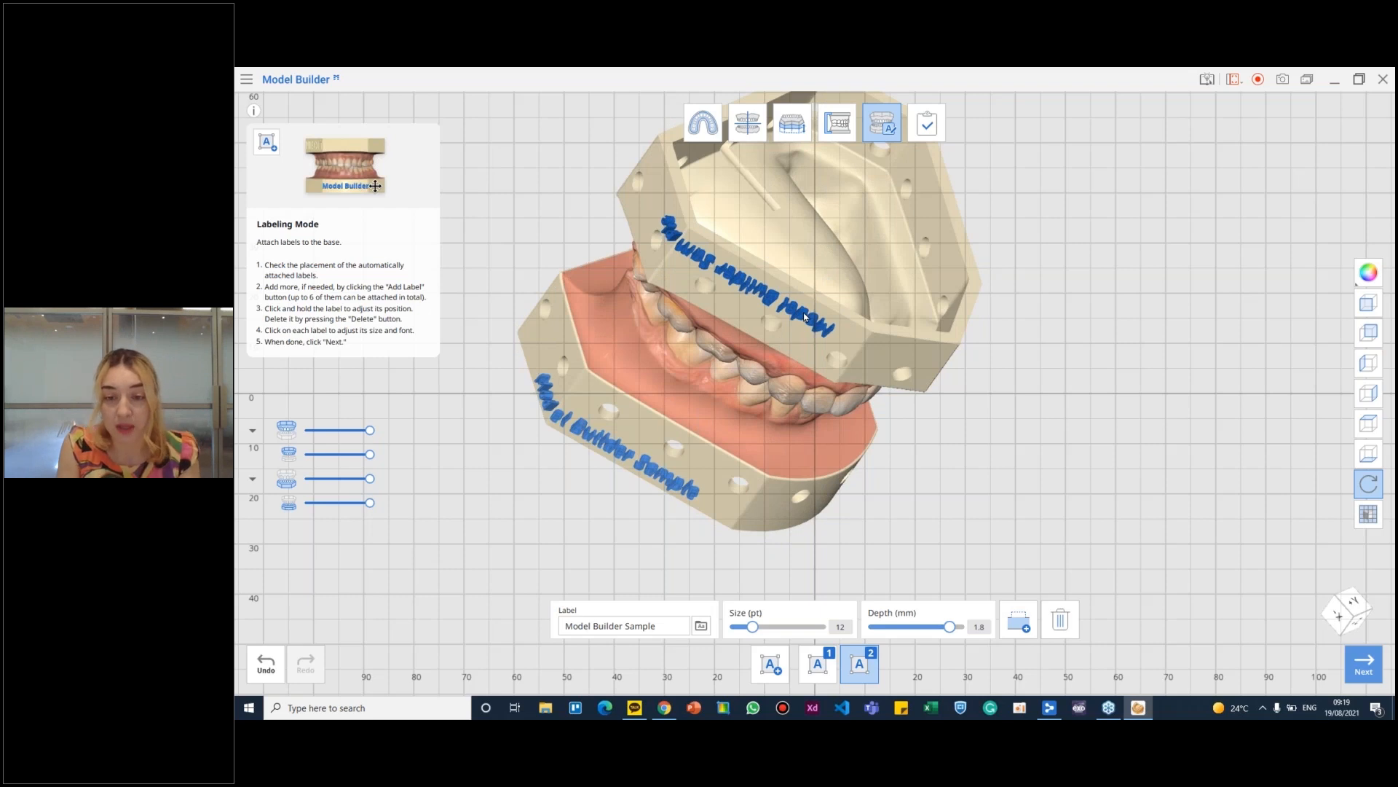
{"action": "right_click_drag", "start_coordinate": [801, 324], "coordinate": [669, 331]}
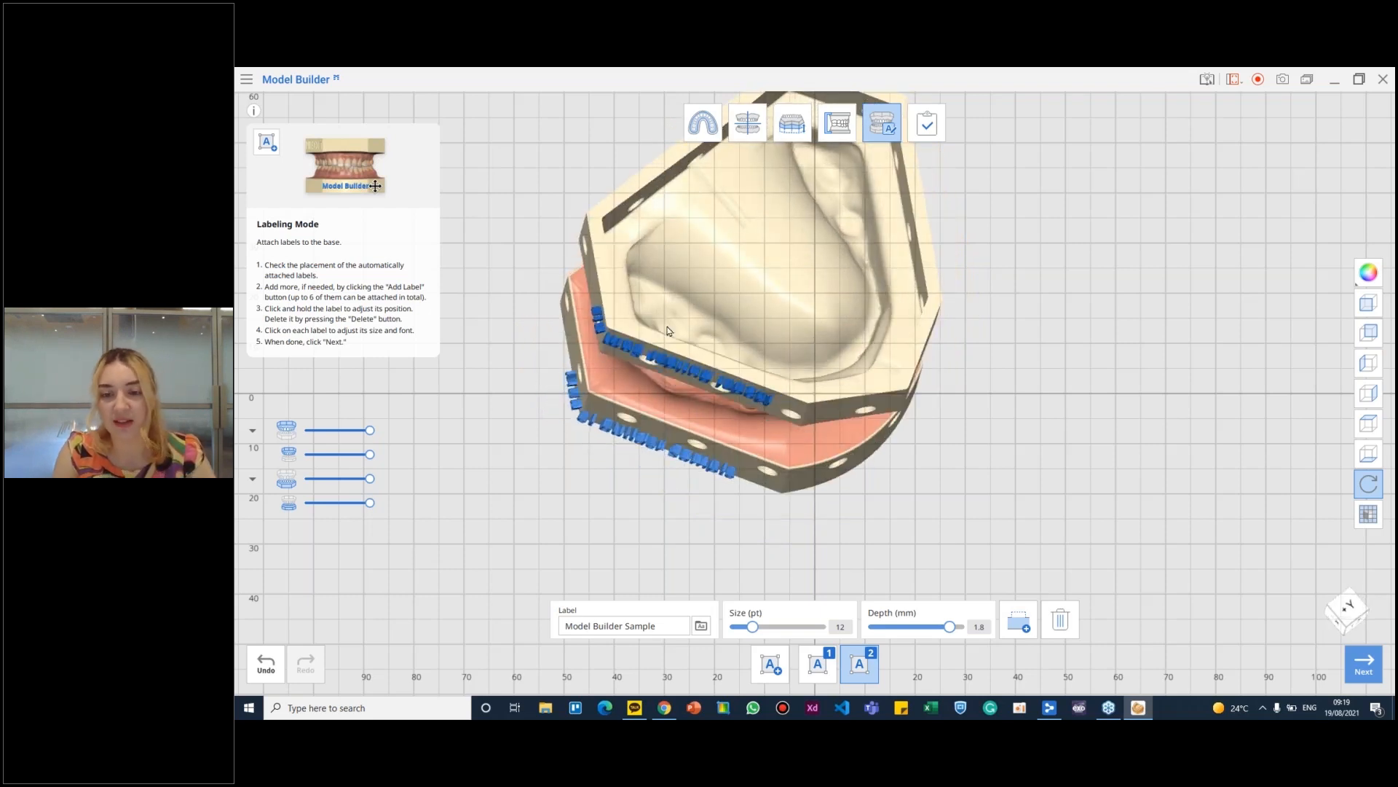
{"action": "scroll", "coordinate": [636, 370], "scroll_direction": "up", "scroll_amount": 5}
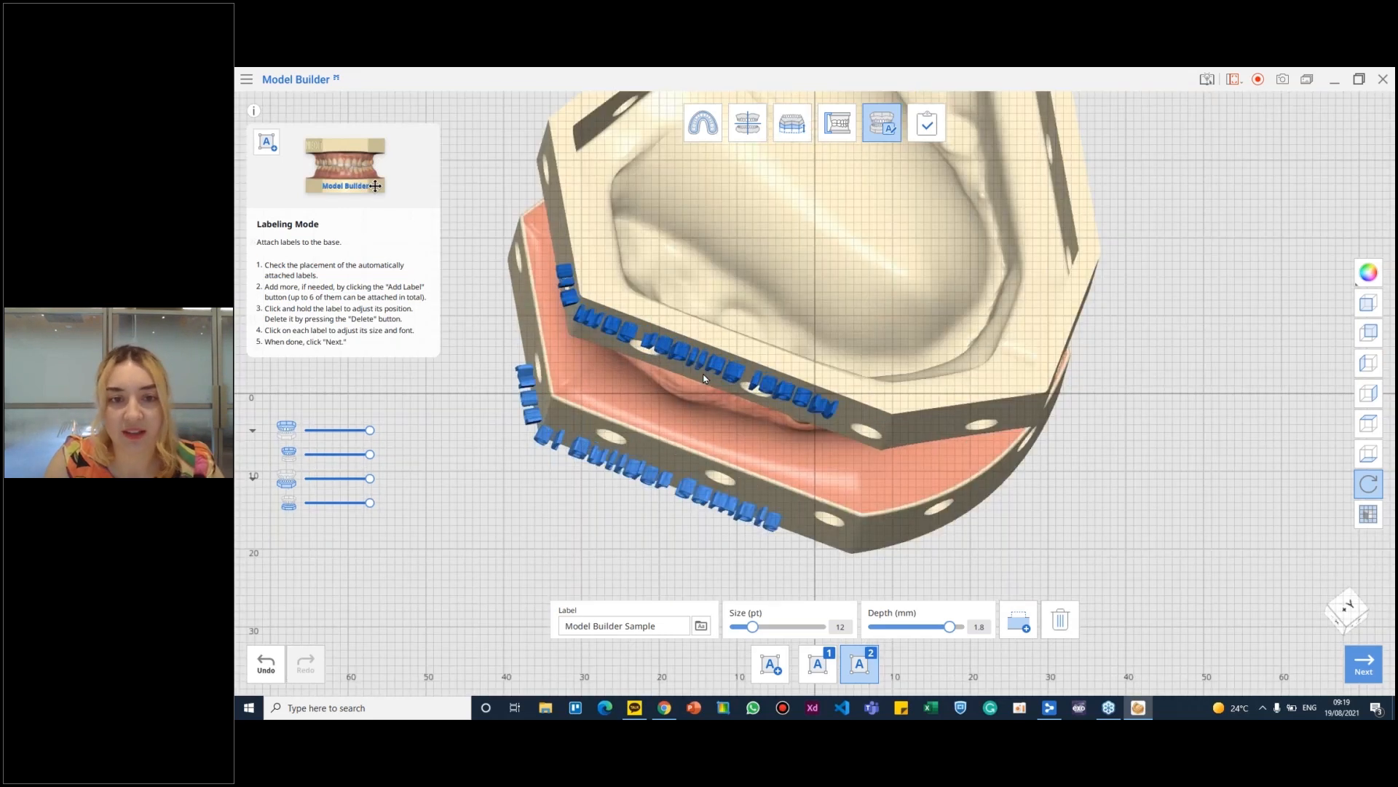
{"action": "right_click_drag", "start_coordinate": [888, 411], "coordinate": [864, 427]}
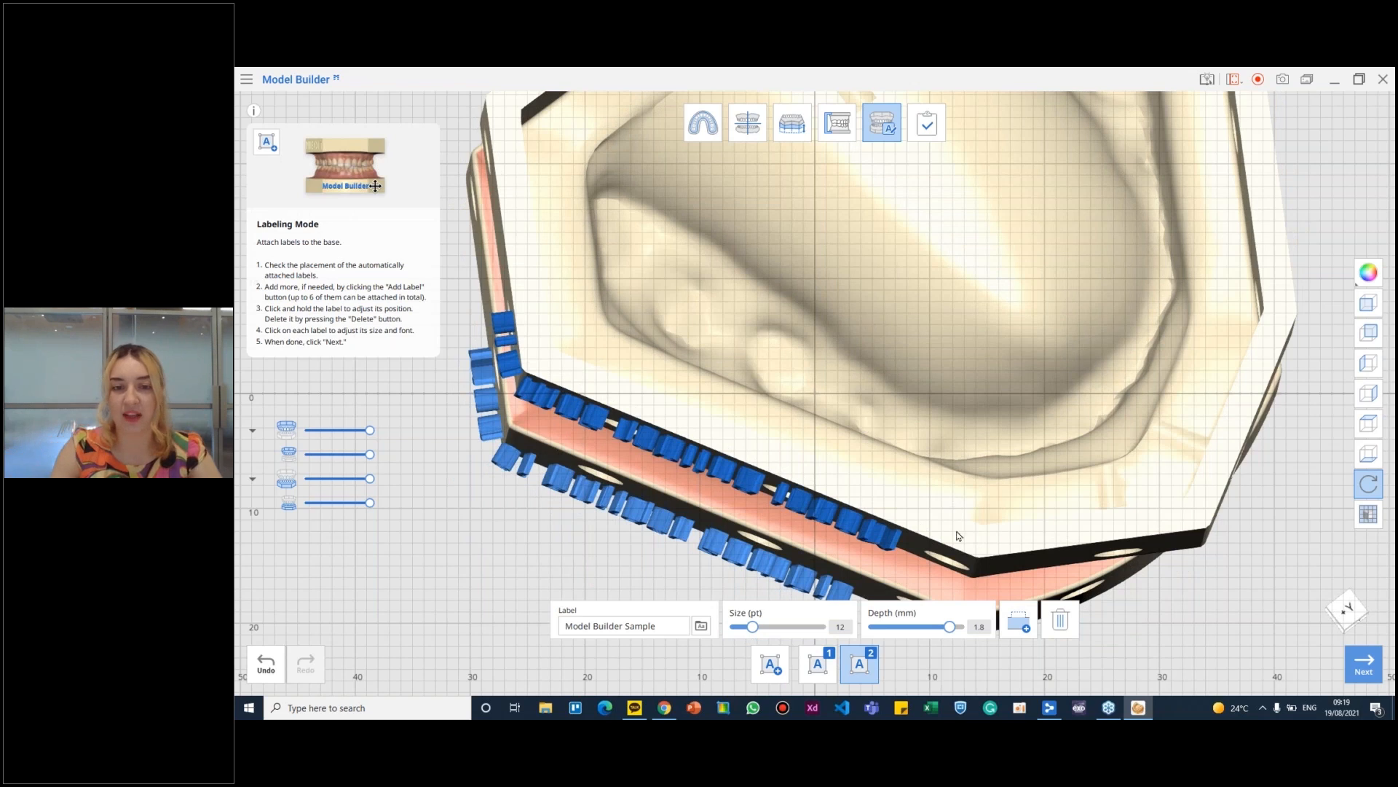
{"action": "left_click", "coordinate": [1006, 621]}
{"action": "right_click_drag", "start_coordinate": [908, 488], "coordinate": [1000, 303]}
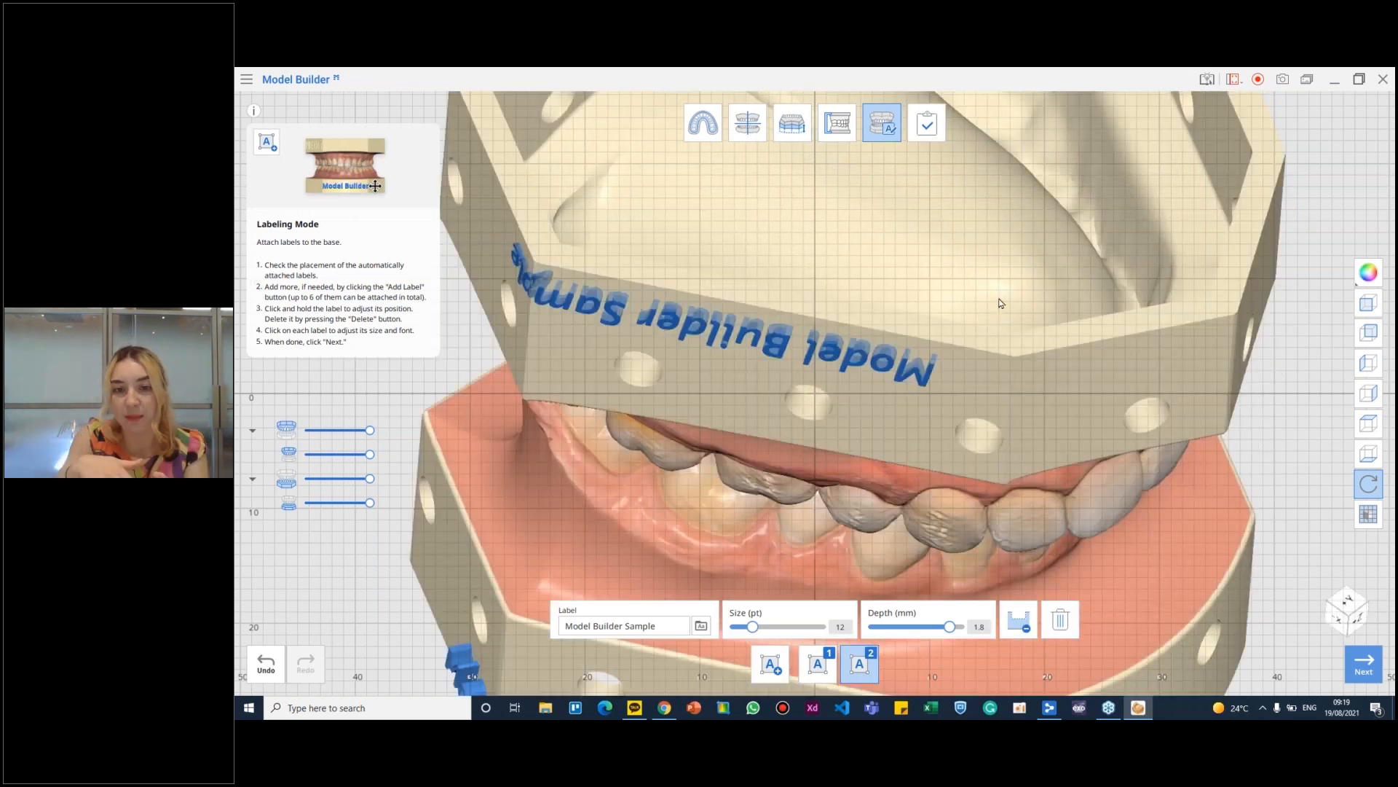
{"action": "right_click_drag", "start_coordinate": [993, 370], "coordinate": [880, 294]}
{"action": "right_click_drag", "start_coordinate": [845, 502], "coordinate": [936, 226]}
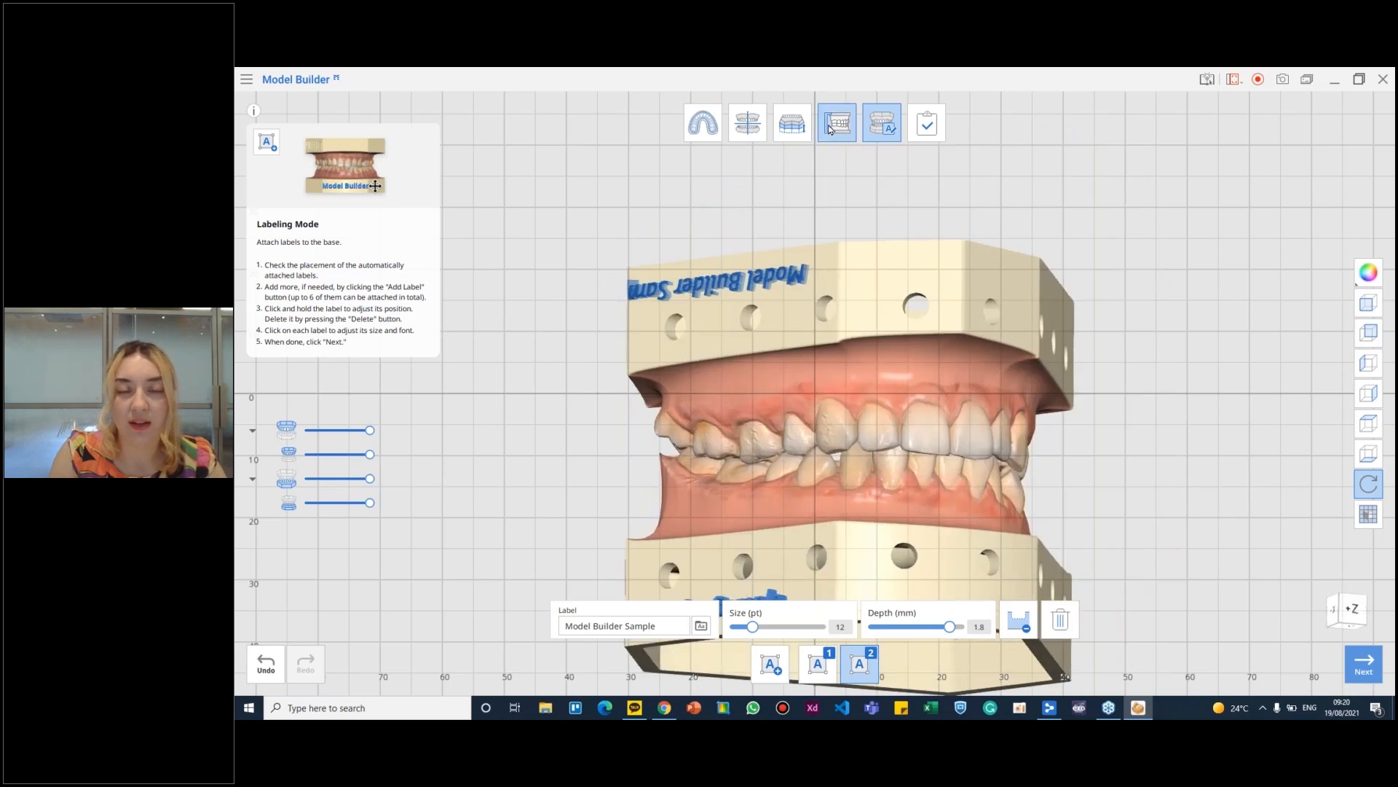
- Return to the articulator stage to attach the three articulators and check them against the labelled bases
{"action": "left_click", "coordinate": [838, 125]}
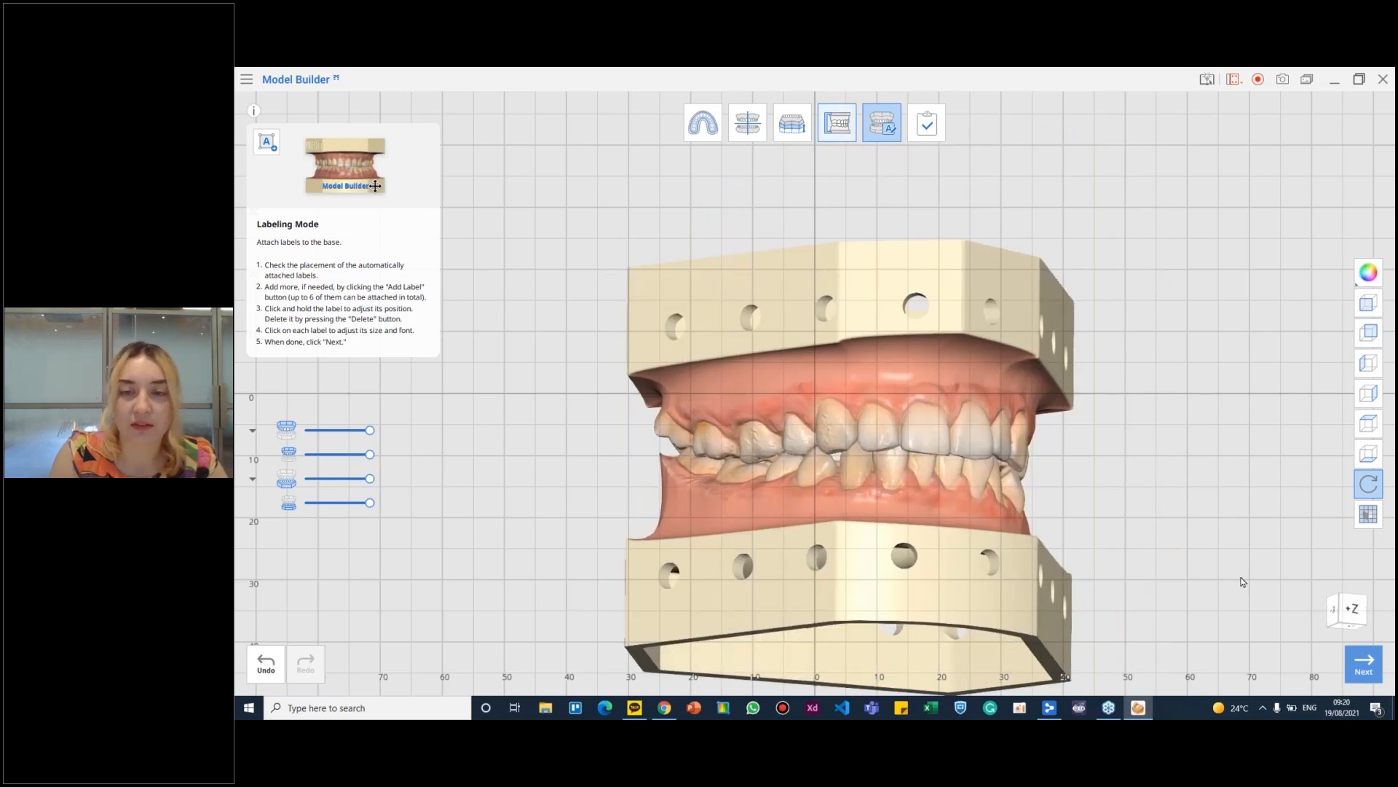
{"action": "right_click_drag", "start_coordinate": [833, 376], "coordinate": [1311, 300]}
{"action": "right_click_drag", "start_coordinate": [695, 364], "coordinate": [786, 452]}
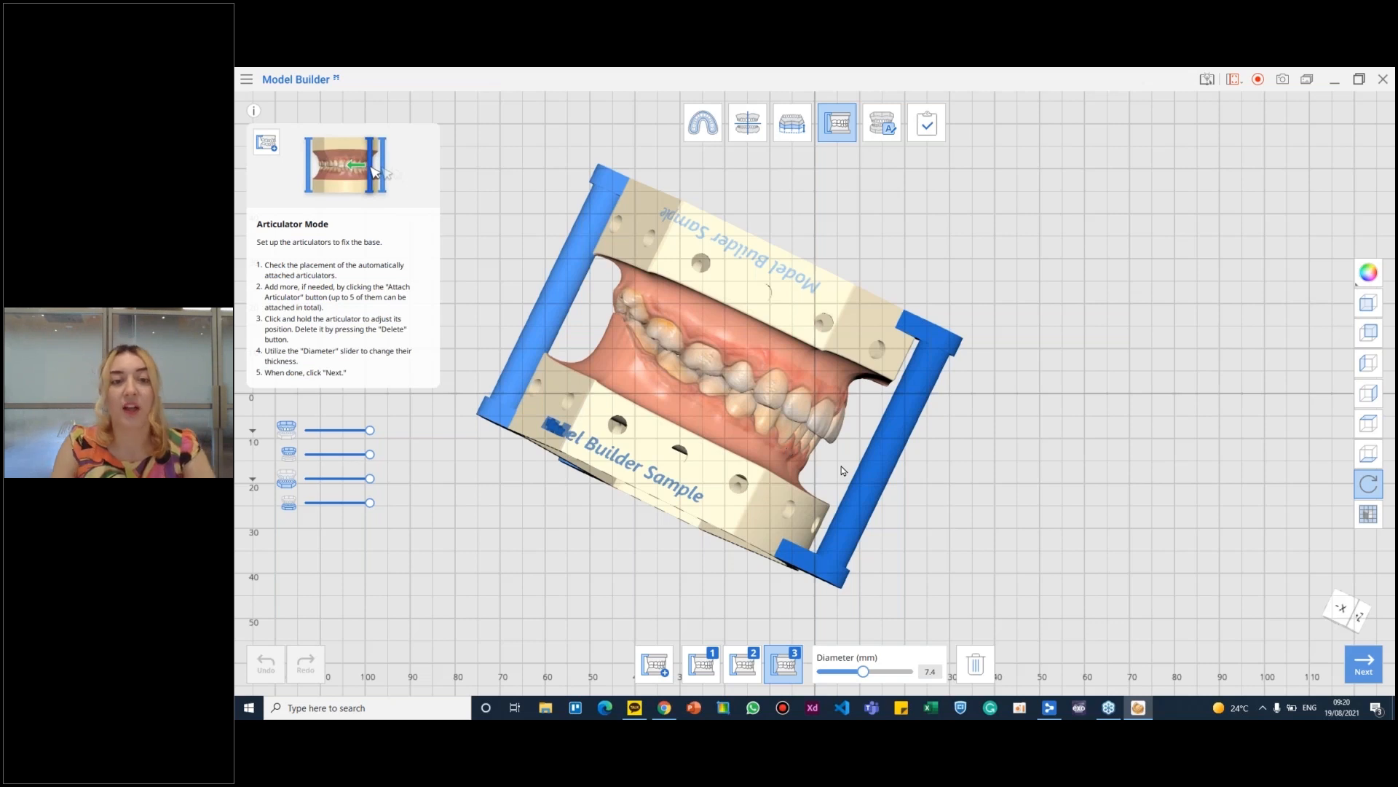
{"action": "right_click_drag", "start_coordinate": [787, 453], "coordinate": [705, 417]}
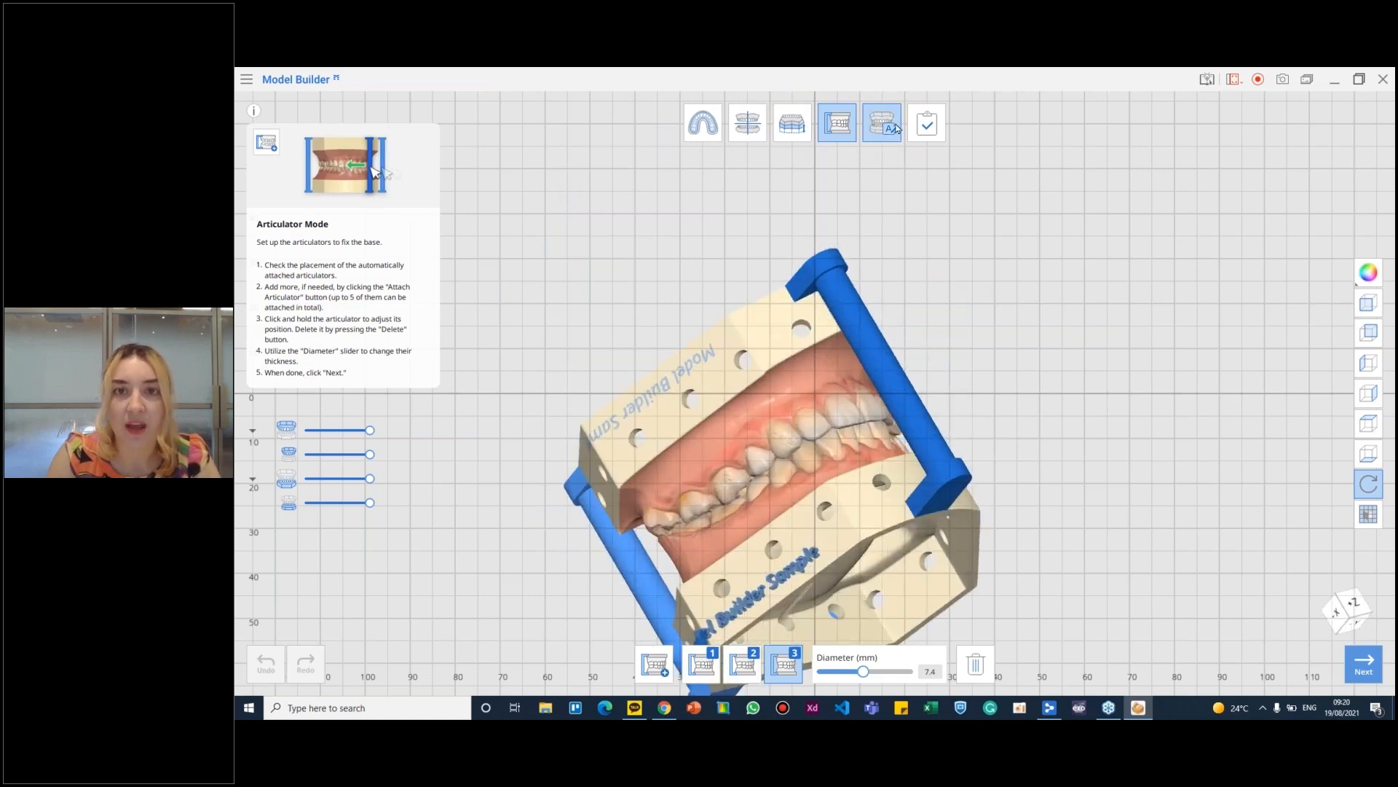
- Reopen the labeling stage and view the opposite side of the model with its articulators attached
{"action": "left_click", "coordinate": [896, 128]}
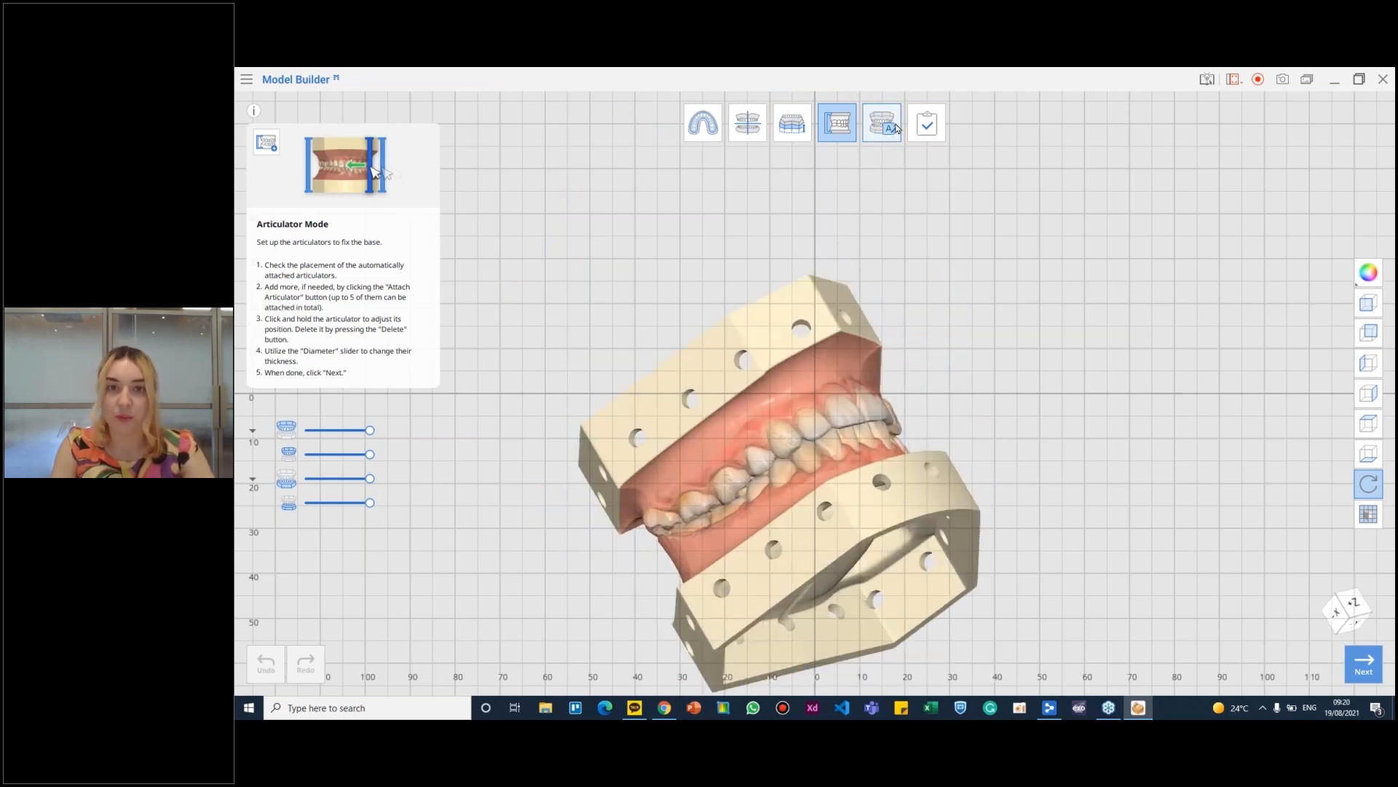
{"action": "right_click_drag", "start_coordinate": [962, 419], "coordinate": [736, 386]}
{"action": "scroll", "coordinate": [730, 386], "scroll_direction": "up", "scroll_amount": 1}
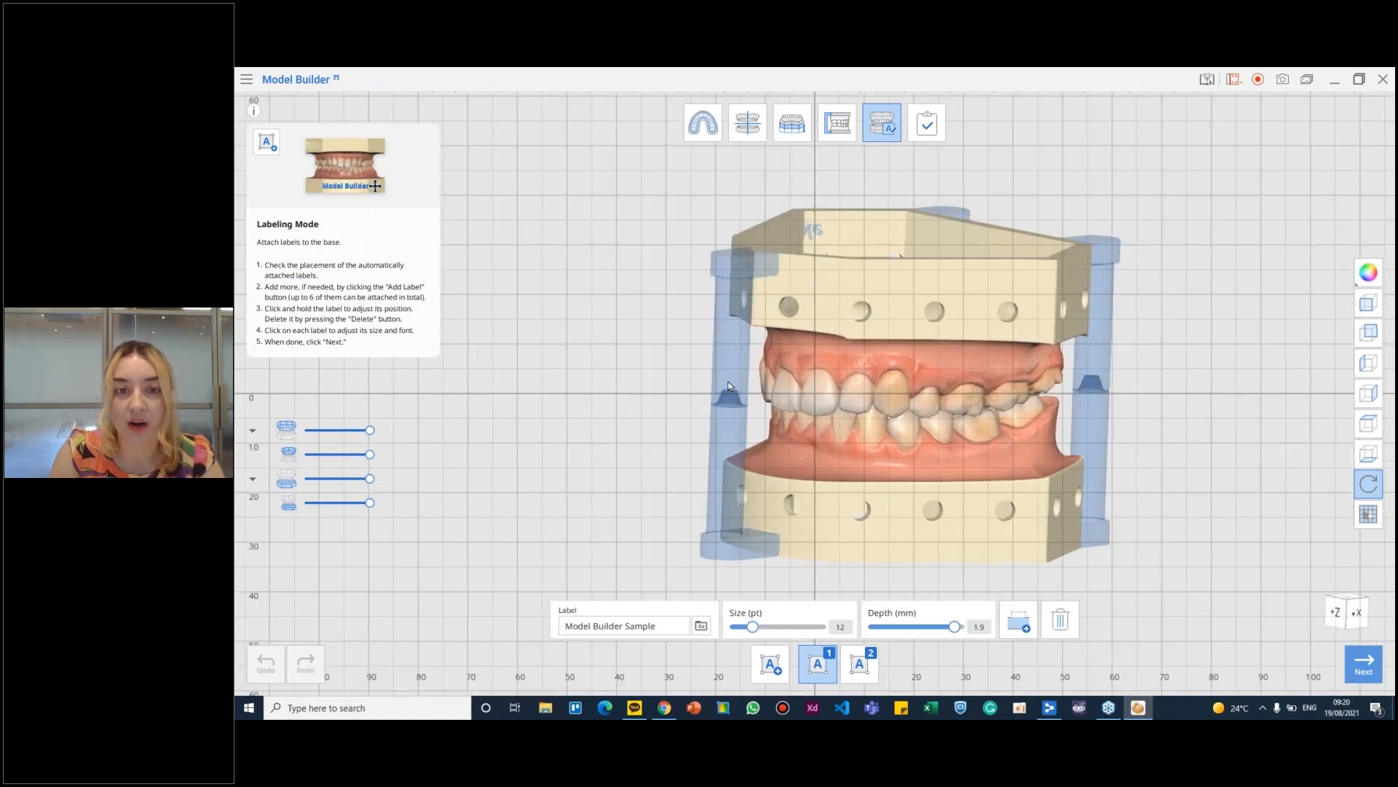
- Inspect the articulator pin's centre joint up close and check both bases' labels from the opposite side
{"action": "scroll", "coordinate": [729, 386], "scroll_direction": "up", "scroll_amount": 5}
{"action": "right_click_drag", "start_coordinate": [725, 406], "coordinate": [684, 396]}
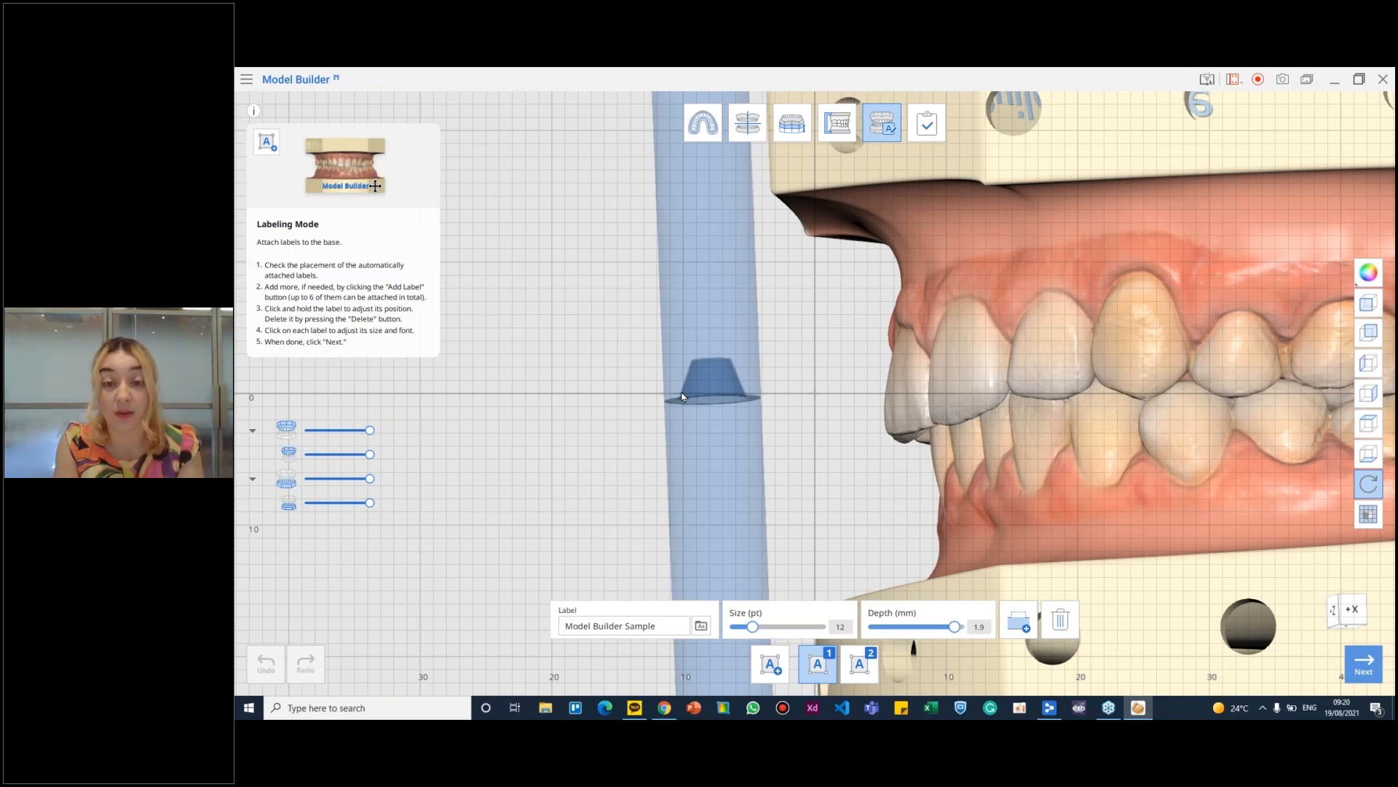
{"action": "scroll", "coordinate": [821, 405], "scroll_direction": "down", "scroll_amount": 3}
{"action": "scroll", "coordinate": [816, 386], "scroll_direction": "down", "scroll_amount": 2}
{"action": "right_click_drag", "start_coordinate": [817, 386], "coordinate": [699, 524]}
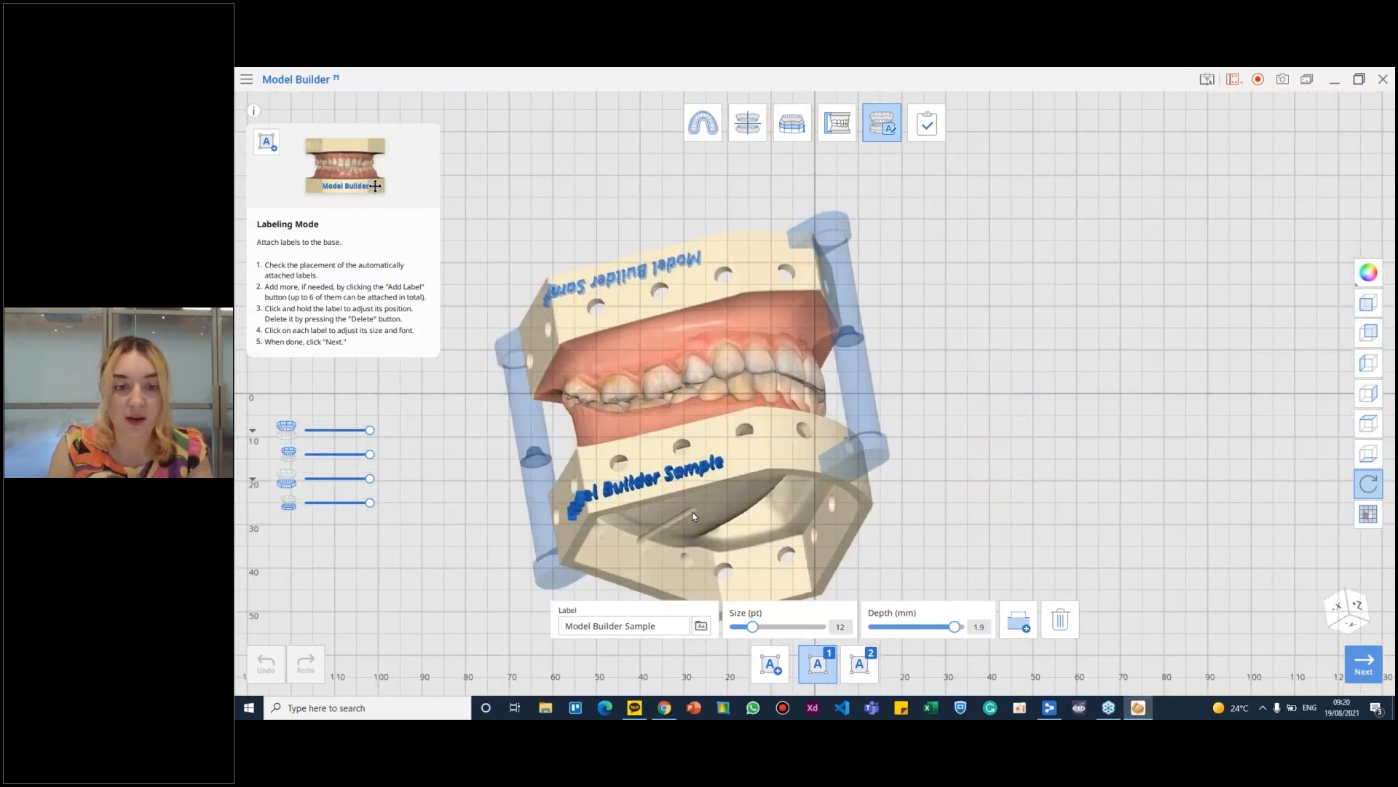
{"action": "right_click_drag", "start_coordinate": [691, 462], "coordinate": [835, 371]}
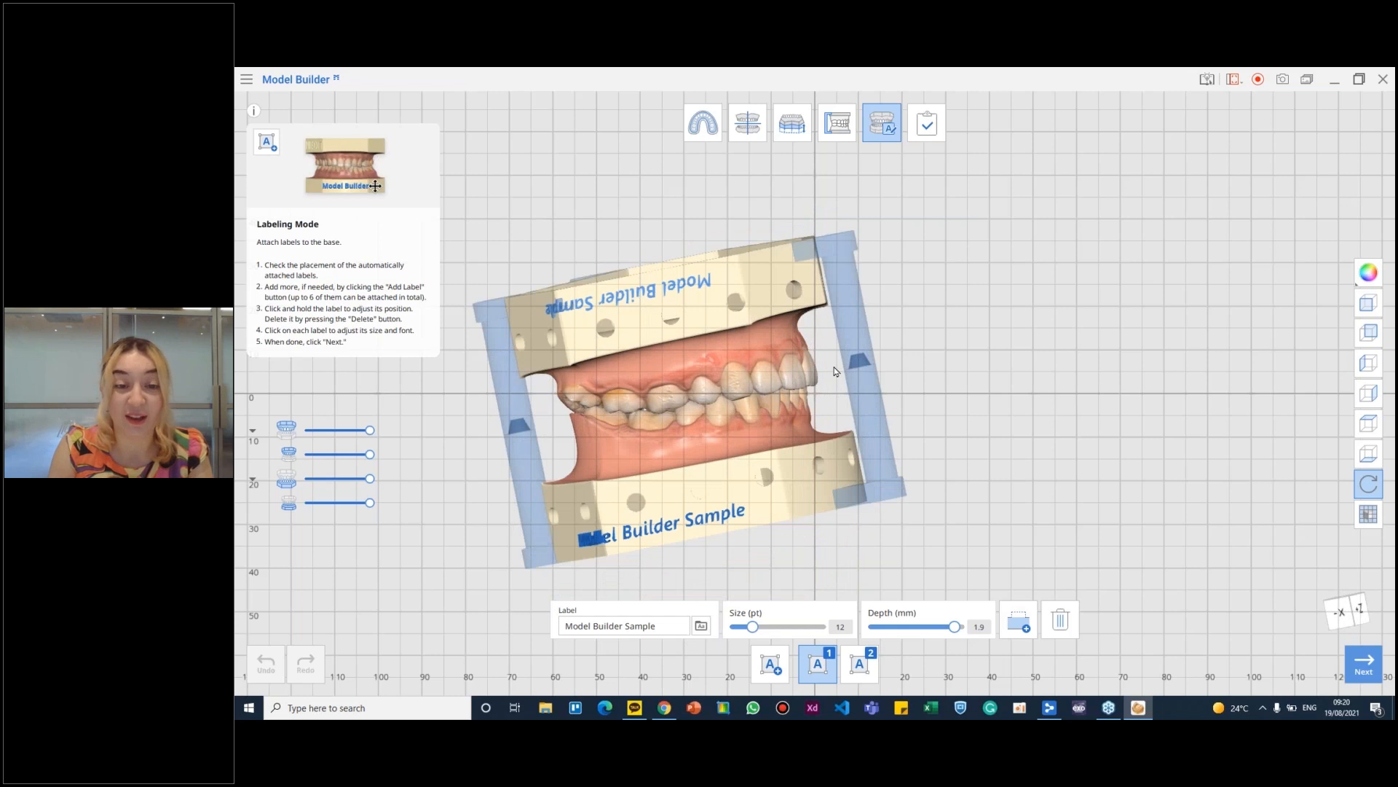
- Change the lower base's label to a decorative script font and check the lettering on the model
{"action": "left_click", "coordinate": [700, 626]}
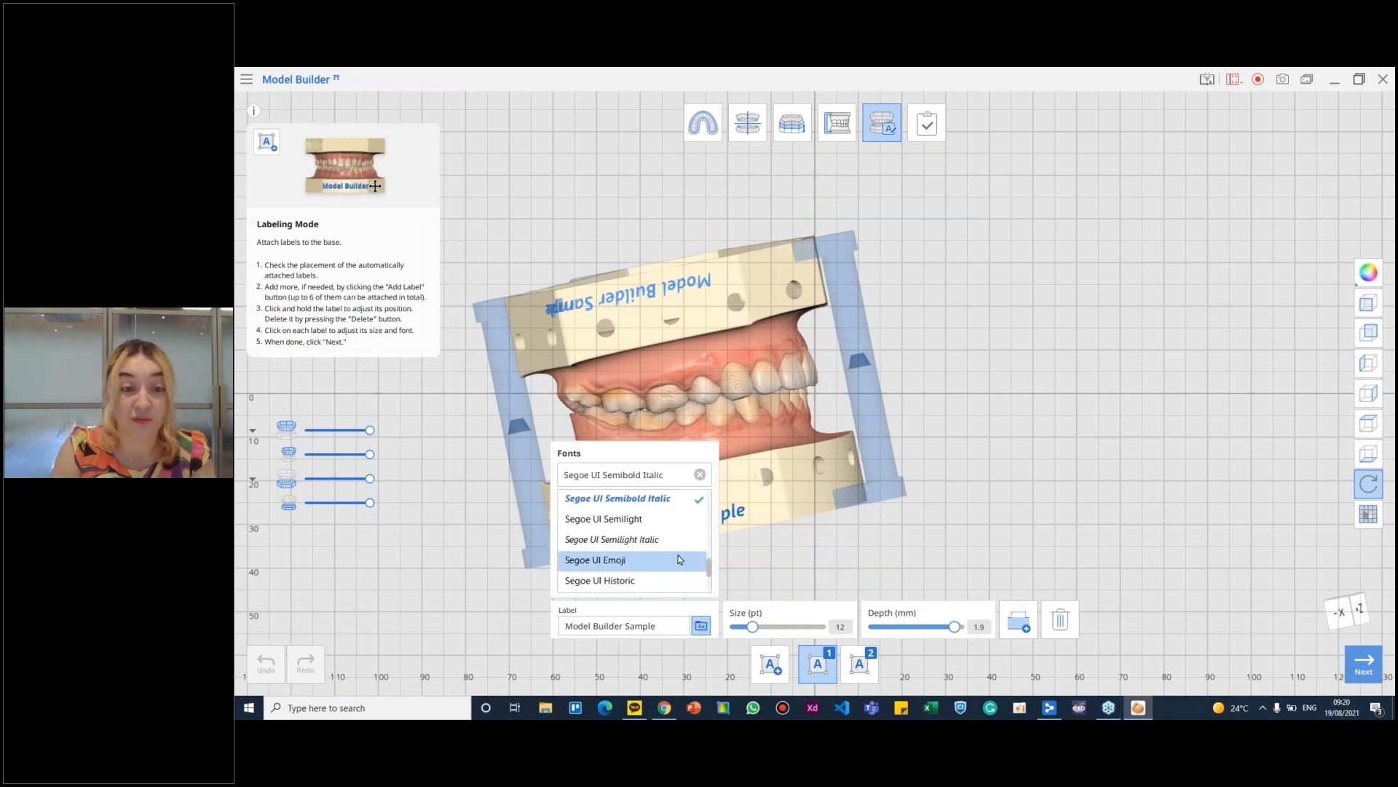
{"action": "scroll", "coordinate": [700, 562], "scroll_direction": "down", "scroll_amount": 5}
{"action": "left_click_drag", "start_coordinate": [709, 576], "coordinate": [705, 528]}
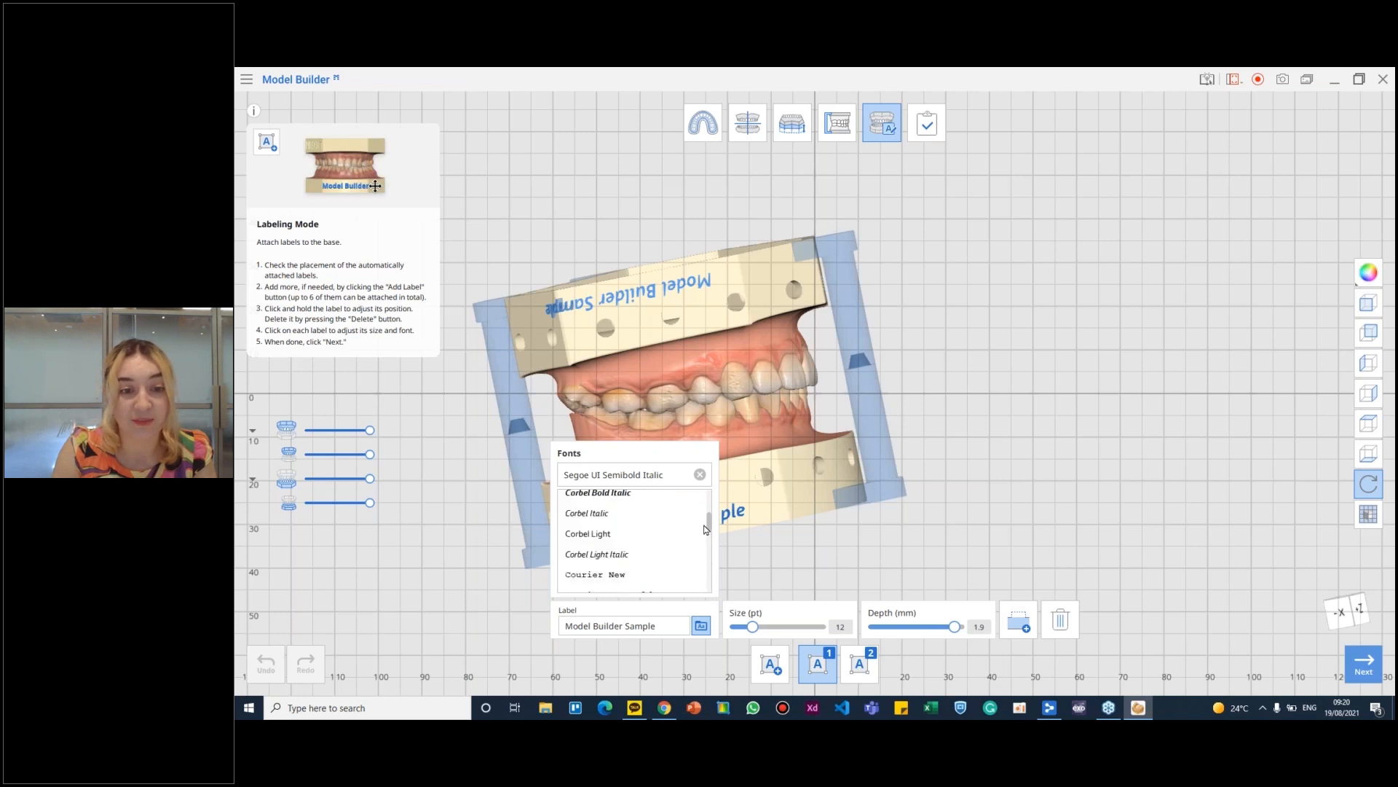
{"action": "scroll", "coordinate": [705, 529], "scroll_direction": "down", "scroll_amount": 3}
{"action": "scroll", "coordinate": [705, 532], "scroll_direction": "down", "scroll_amount": 3}
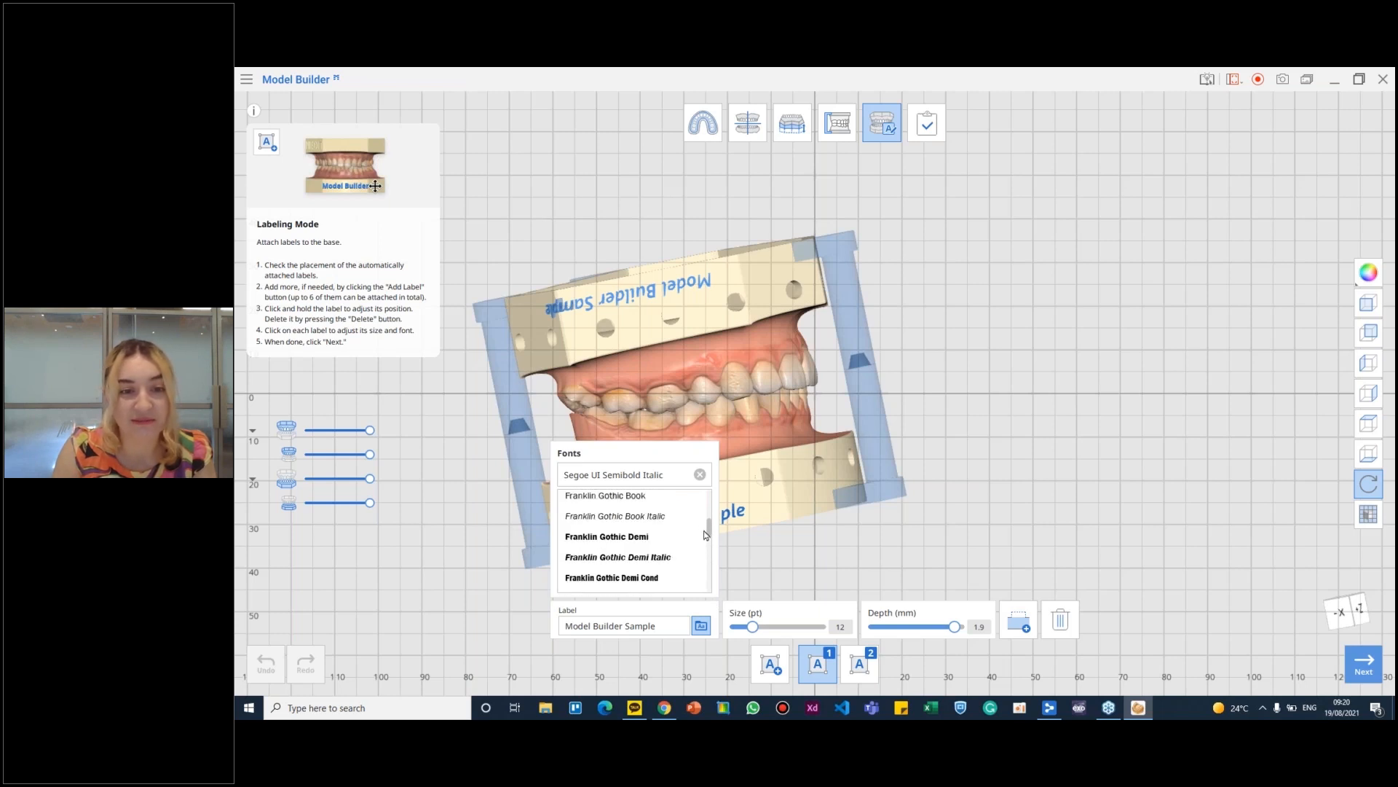
{"action": "left_click_drag", "start_coordinate": [712, 530], "coordinate": [711, 507]}
{"action": "left_click", "coordinate": [627, 499]}
{"action": "left_click", "coordinate": [700, 625]}
{"action": "right_click_drag", "start_coordinate": [755, 510], "coordinate": [694, 225]}
{"action": "right_click_drag", "start_coordinate": [745, 379], "coordinate": [691, 523]}
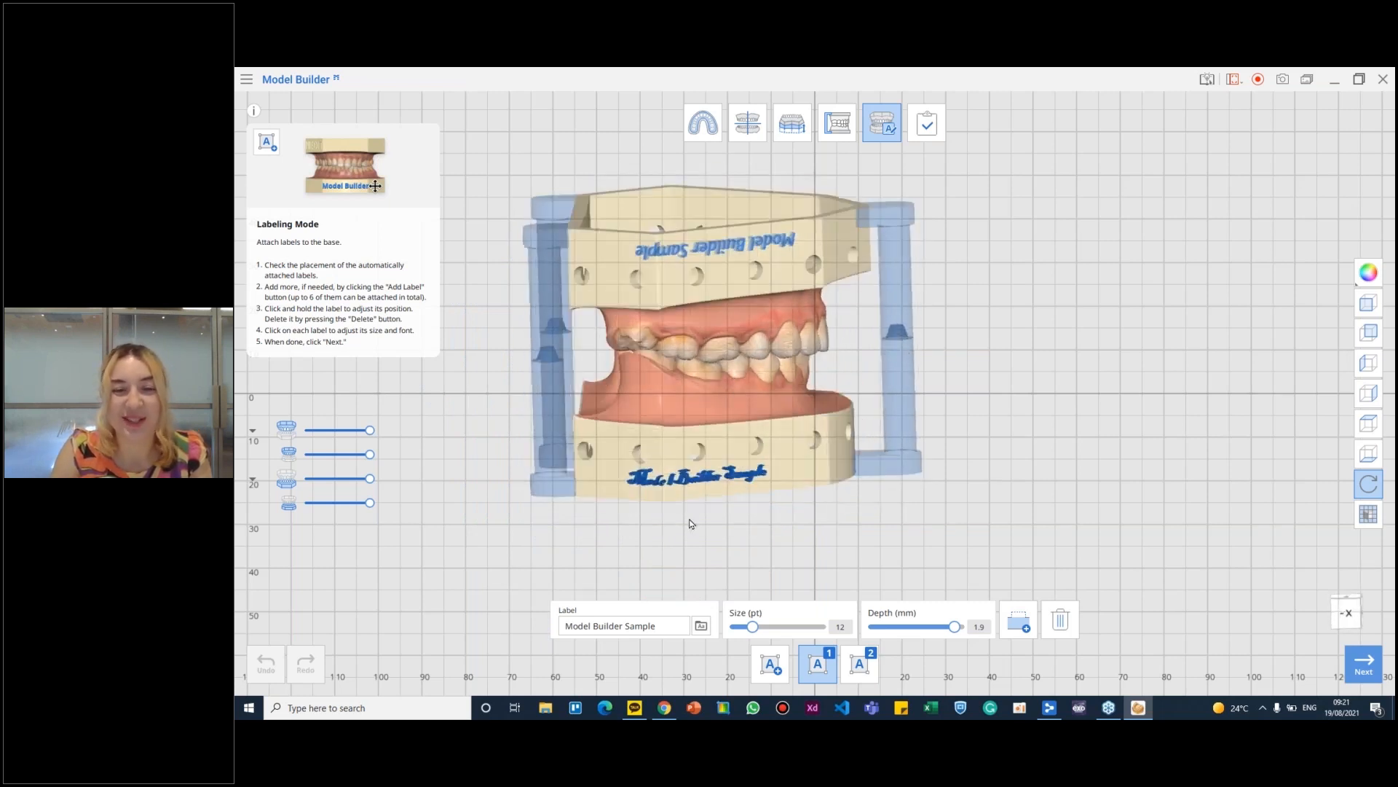
- Set the upper base's label font to Times New Roman and compare it with the lower label
{"action": "left_click", "coordinate": [859, 662]}
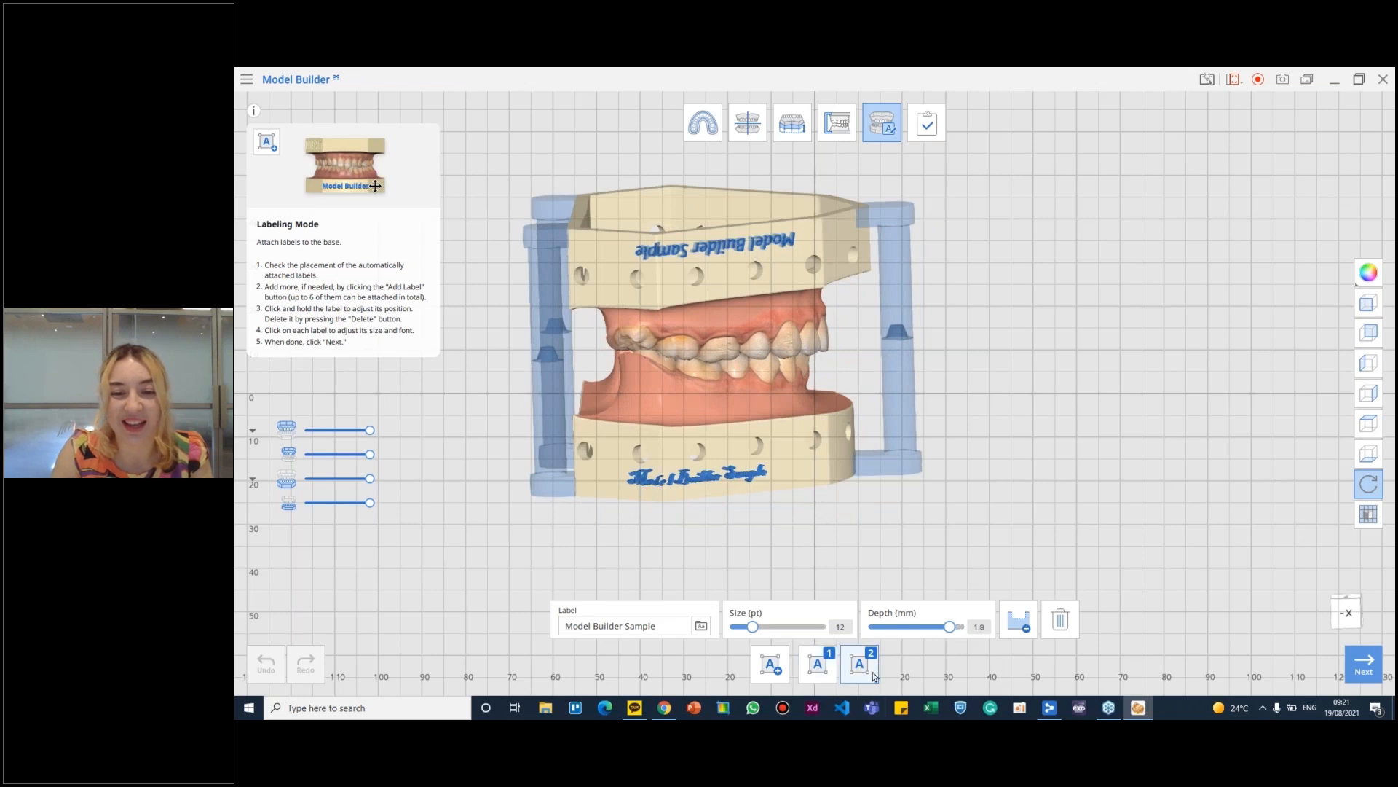
{"action": "left_click", "coordinate": [701, 626]}
{"action": "scroll", "coordinate": [634, 542], "scroll_direction": "down", "scroll_amount": 6}
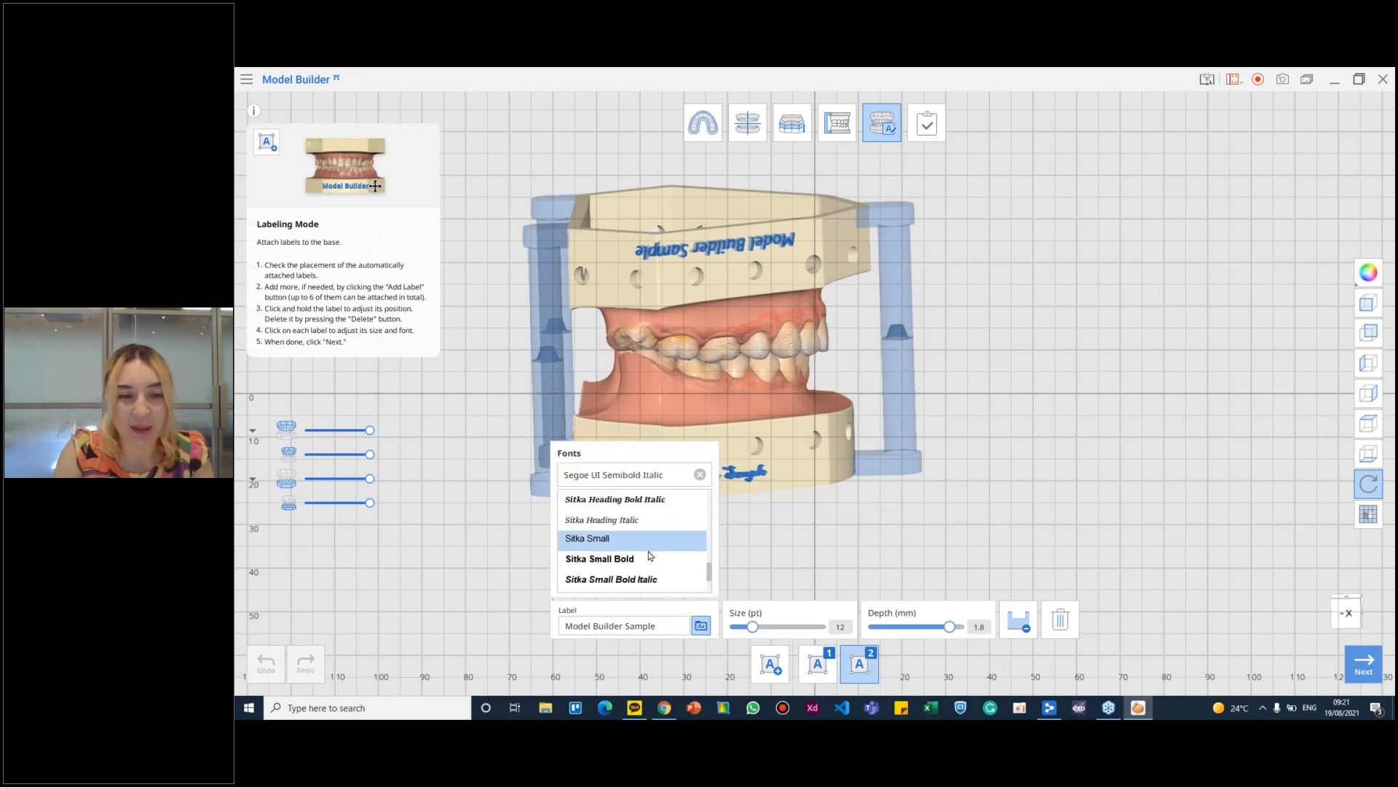
{"action": "scroll", "coordinate": [632, 543], "scroll_direction": "down", "scroll_amount": 6}
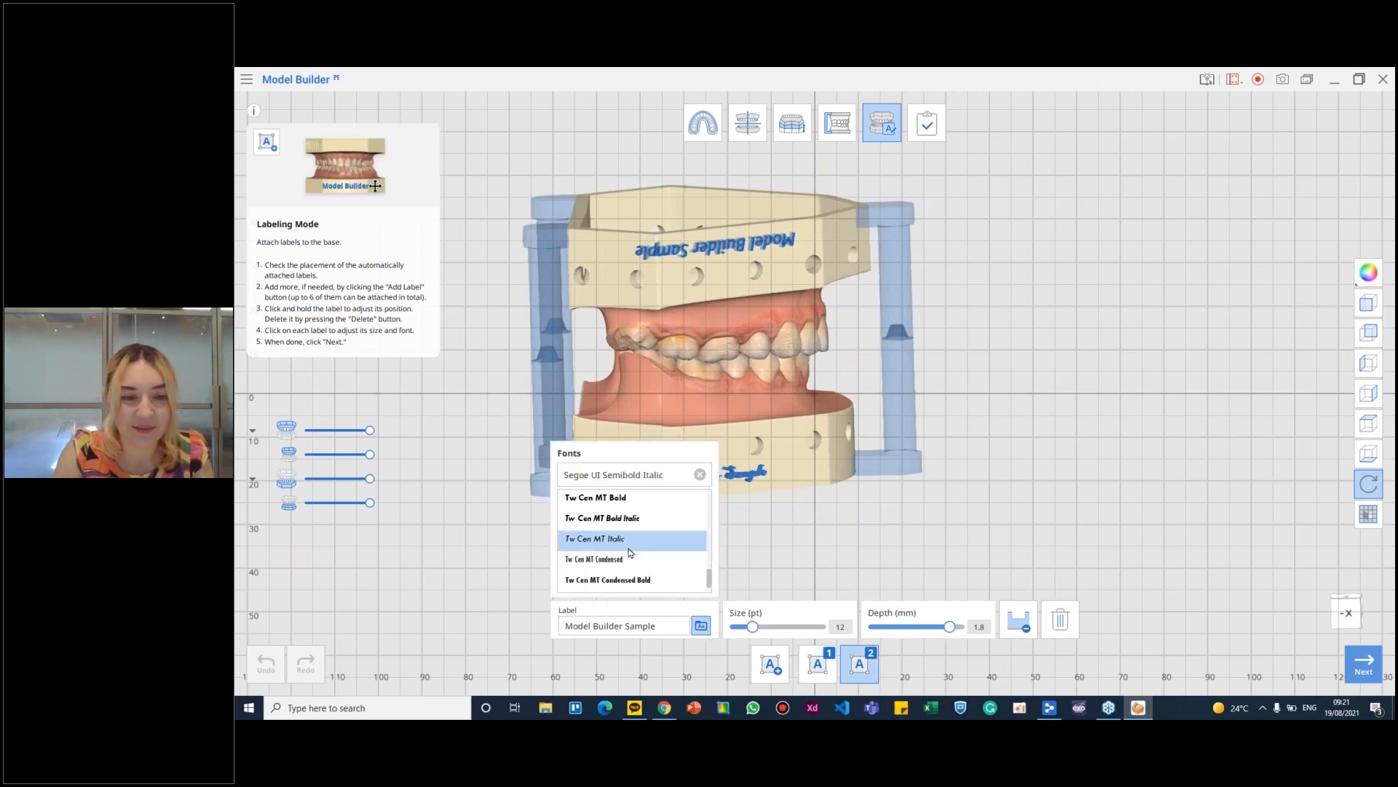
{"action": "scroll", "coordinate": [631, 546], "scroll_direction": "up", "scroll_amount": 5}
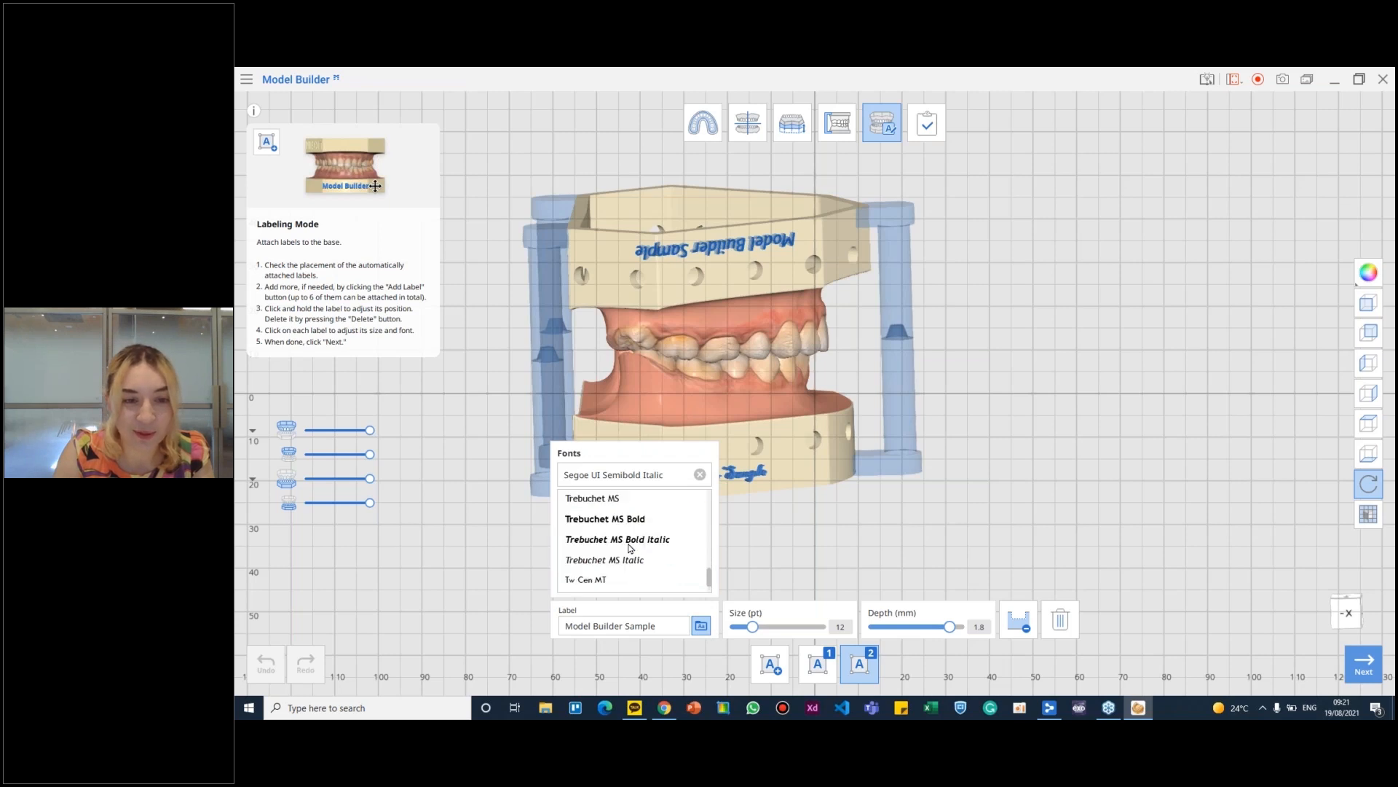
{"action": "left_click", "coordinate": [616, 518]}
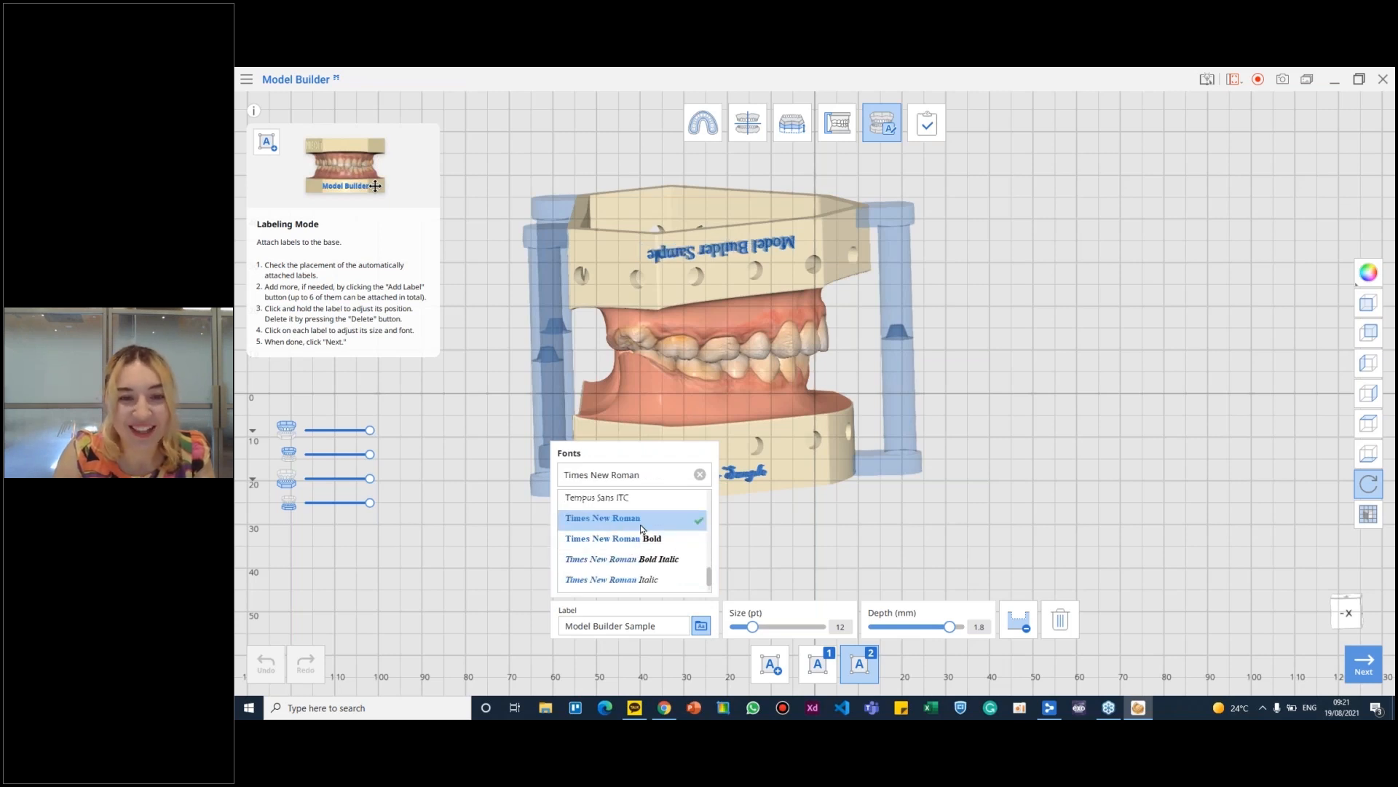
{"action": "left_click", "coordinate": [701, 626]}
{"action": "right_click_drag", "start_coordinate": [880, 461], "coordinate": [717, 340]}
{"action": "right_click_drag", "start_coordinate": [592, 451], "coordinate": [593, 447]}
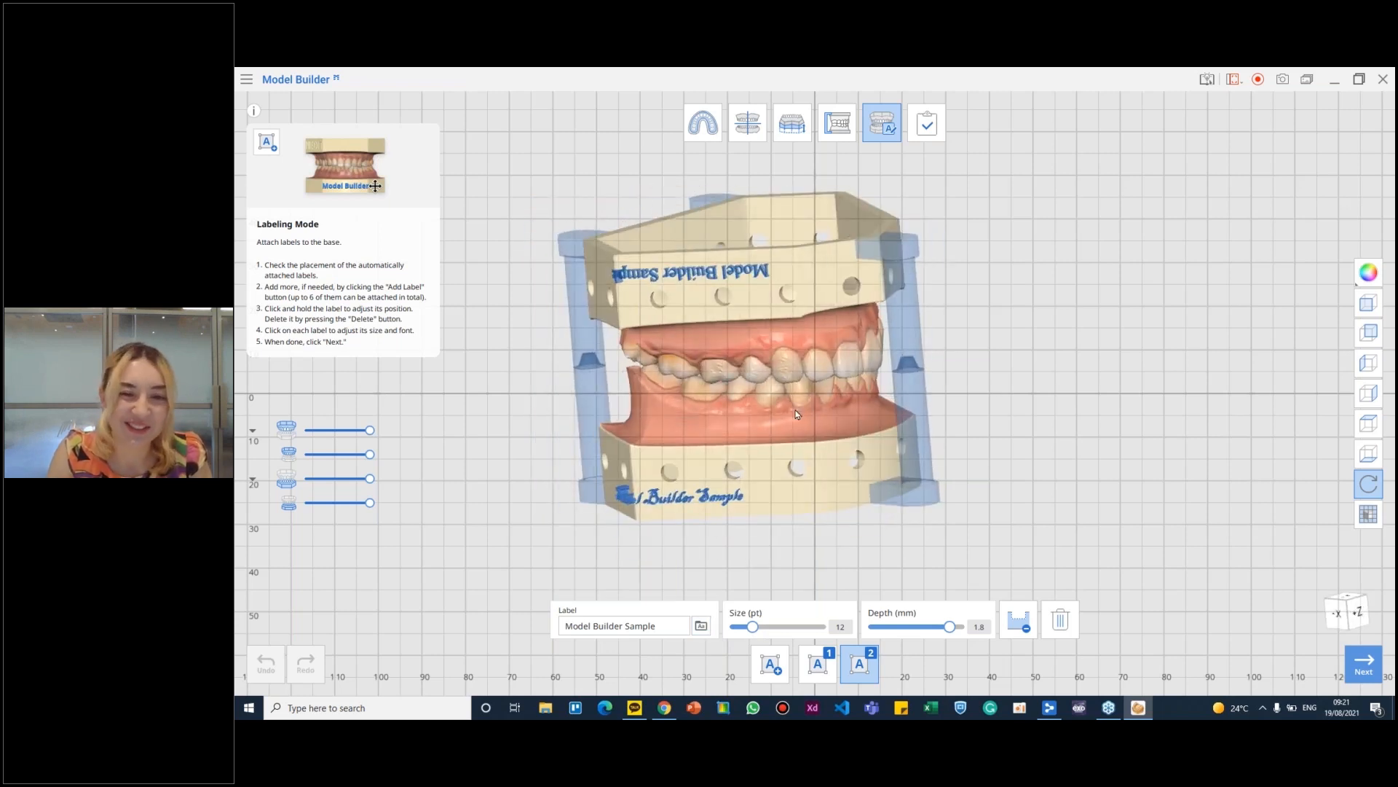
- Check the labelled bases and articulators from all sides, complete the model and save the project as MB Sample
{"action": "right_click_drag", "start_coordinate": [777, 448], "coordinate": [886, 466]}
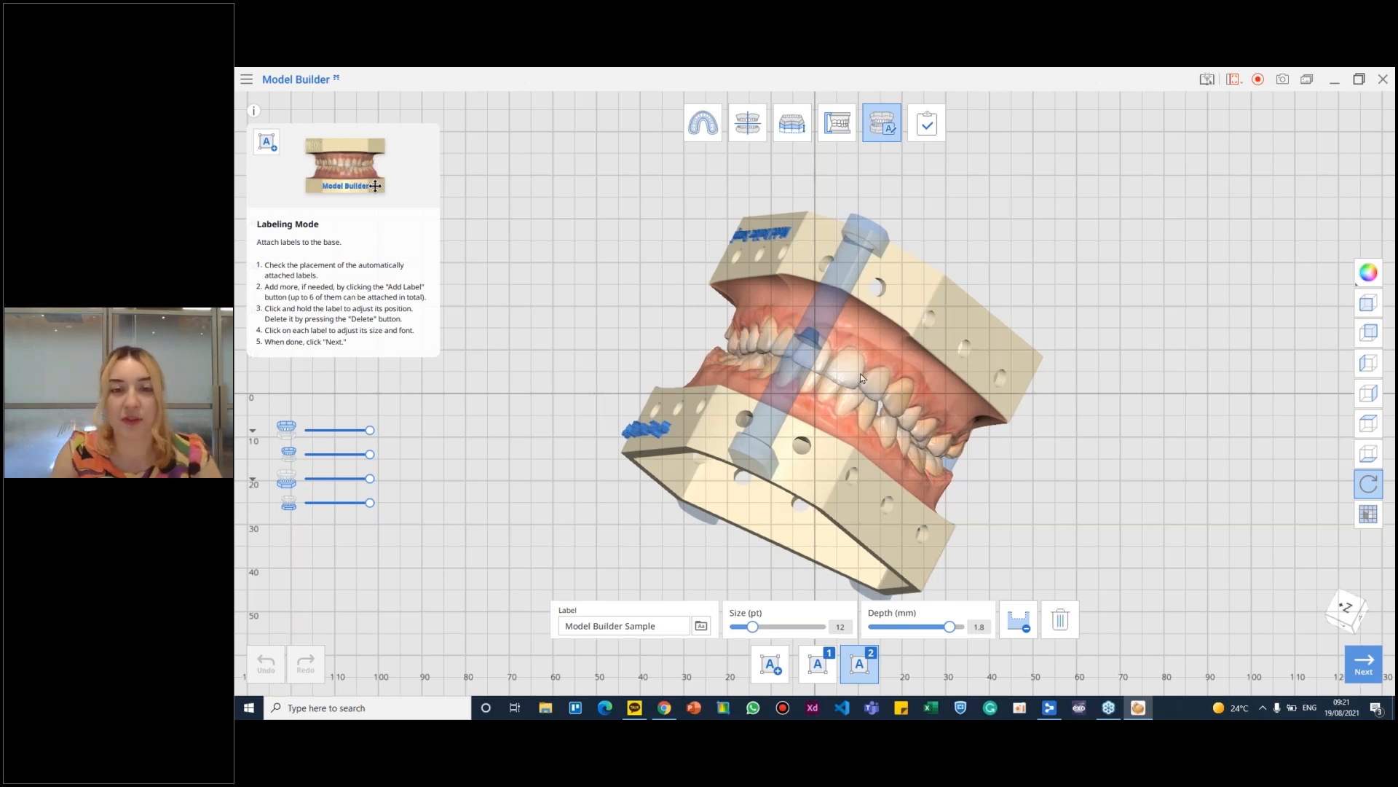
{"action": "right_click_drag", "start_coordinate": [512, 250], "coordinate": [631, 574]}
{"action": "right_click_drag", "start_coordinate": [932, 343], "coordinate": [962, 477]}
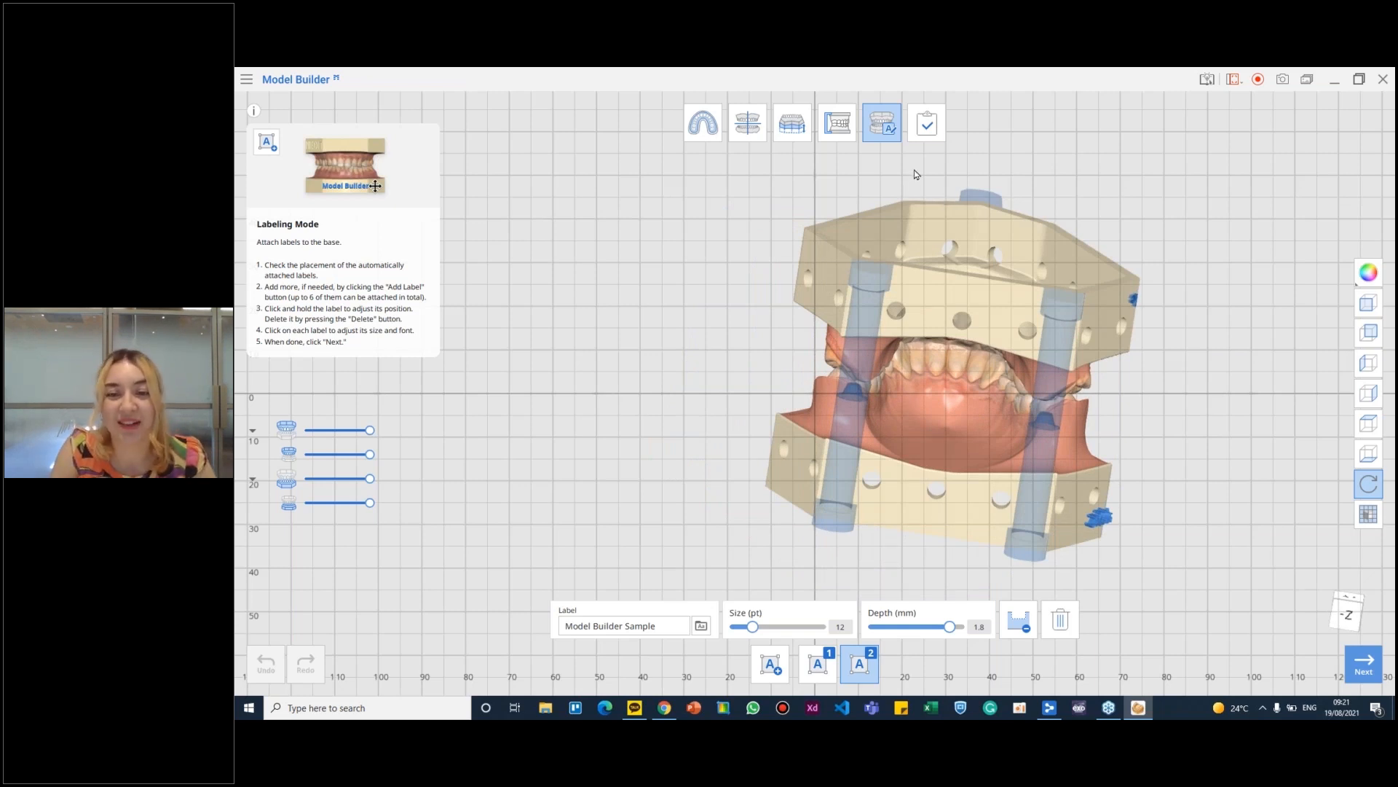
{"action": "right_click_drag", "start_coordinate": [997, 322], "coordinate": [926, 379]}
{"action": "left_click", "coordinate": [931, 123]}
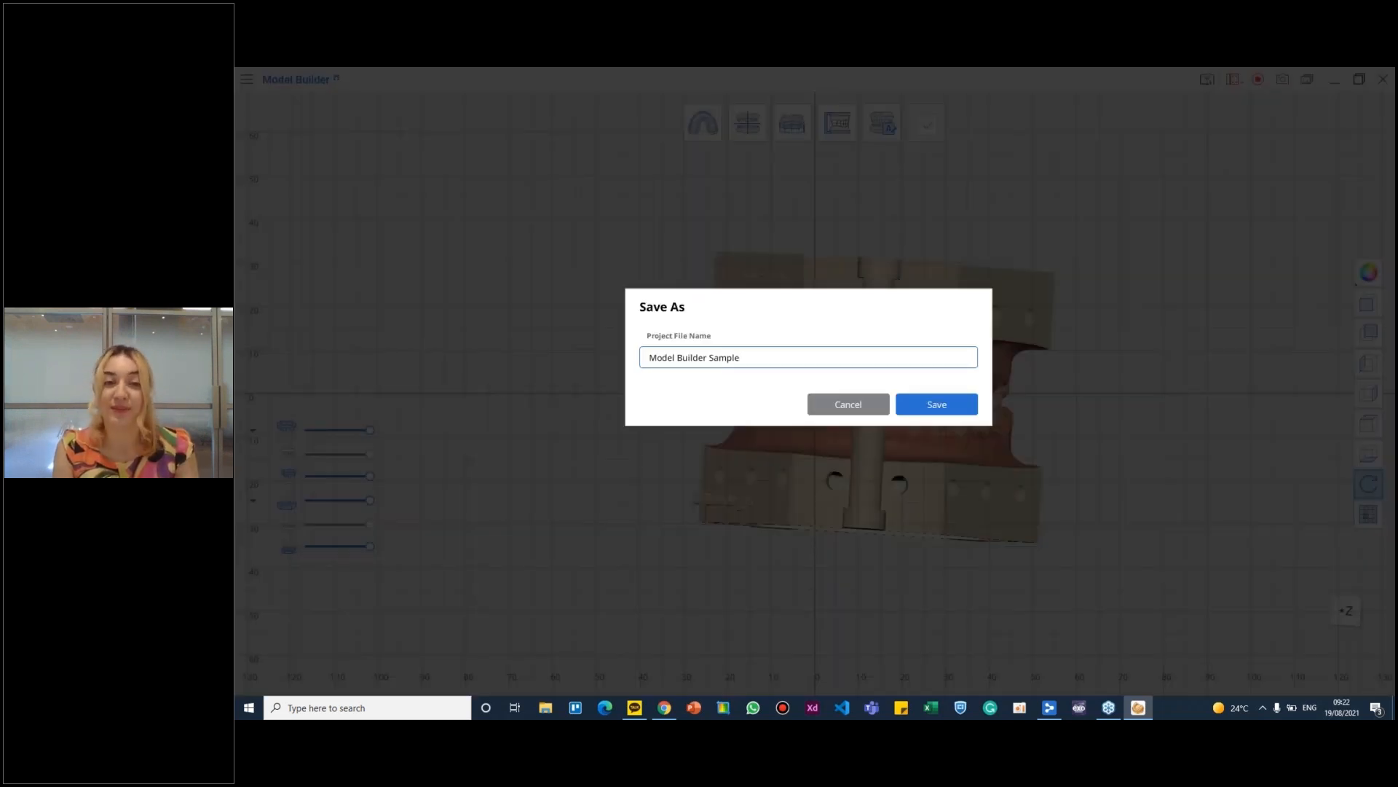
{"action": "triple_click", "coordinate": [769, 360]}
{"action": "left_click", "coordinate": [874, 354]}
{"action": "triple_click", "coordinate": [874, 354]}
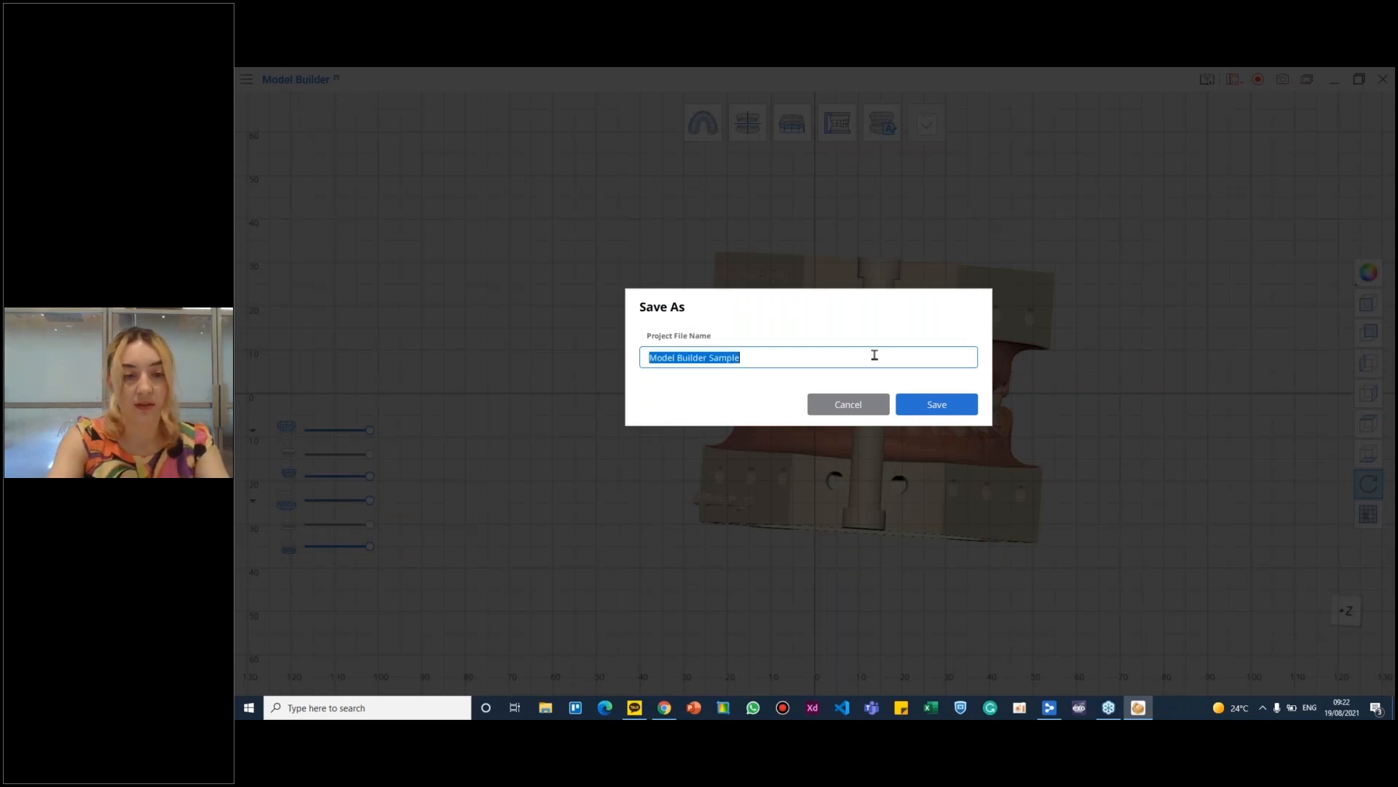
{"action": "key", "text": "BackSpace"}
{"action": "type", "text": "MB Sam"}
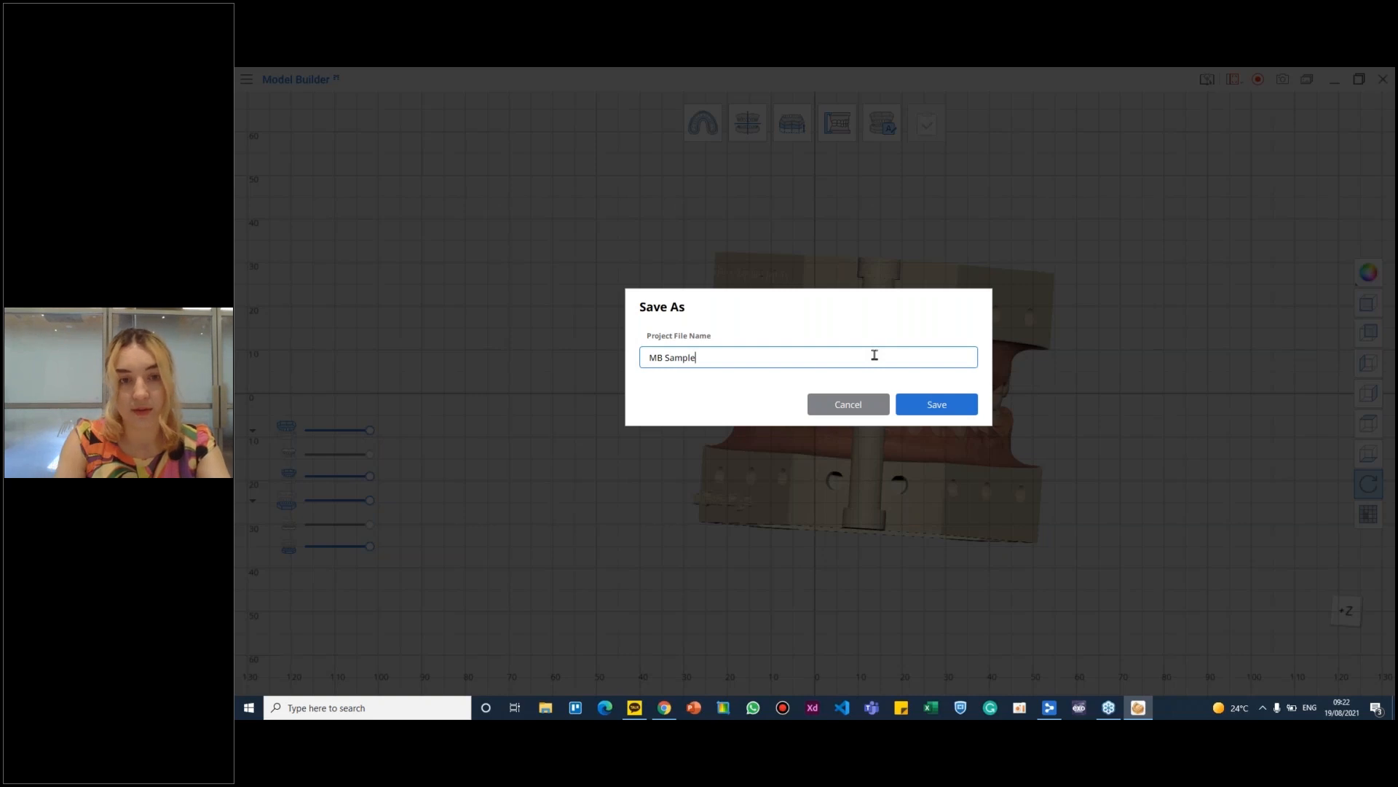
{"action": "left_click", "coordinate": [940, 404]}
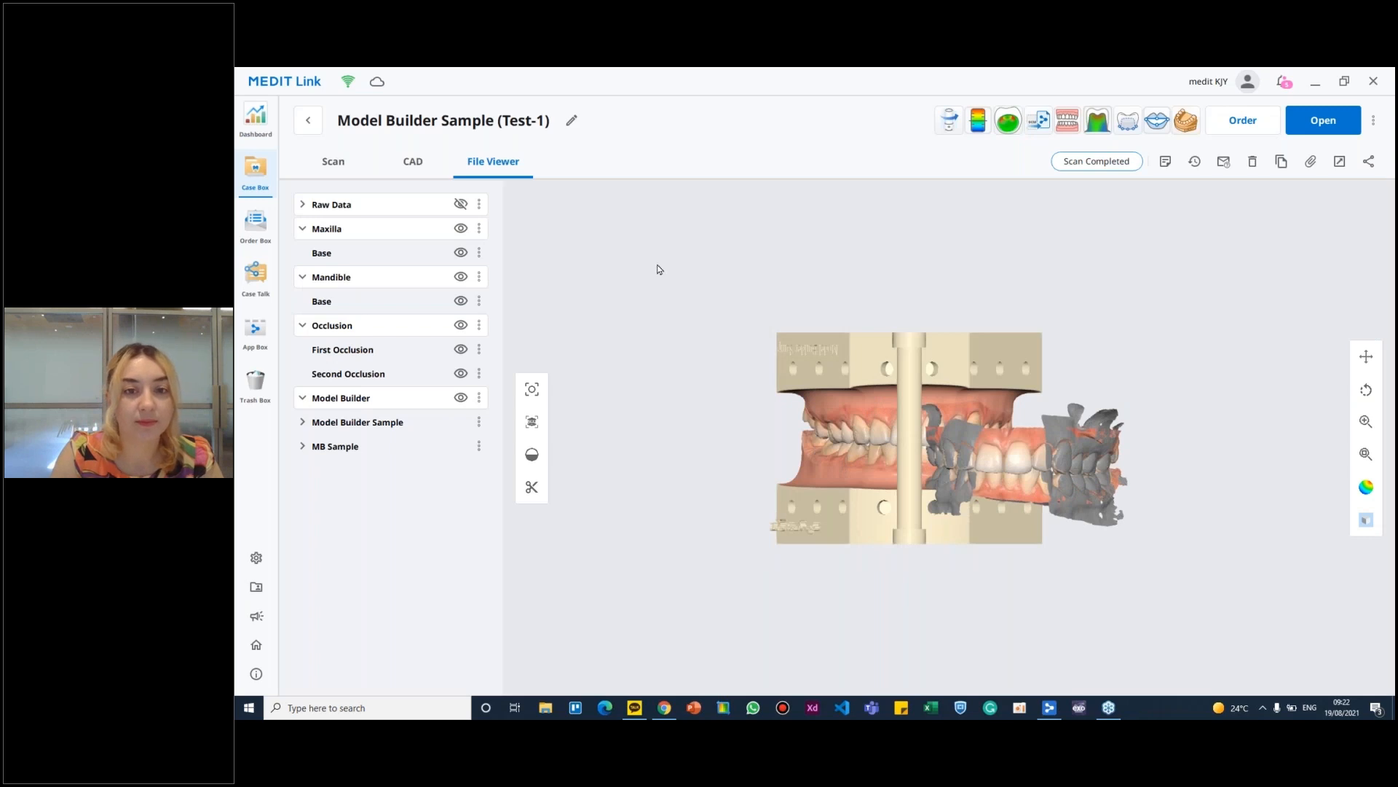
- In Medit Link's file viewer, hide the Maxilla, Mandible and Occlusion data and show only MB Sample's maxilla and mandible bases
{"action": "left_click", "coordinate": [302, 446]}
{"action": "left_click", "coordinate": [461, 228]}
{"action": "left_click", "coordinate": [462, 277]}
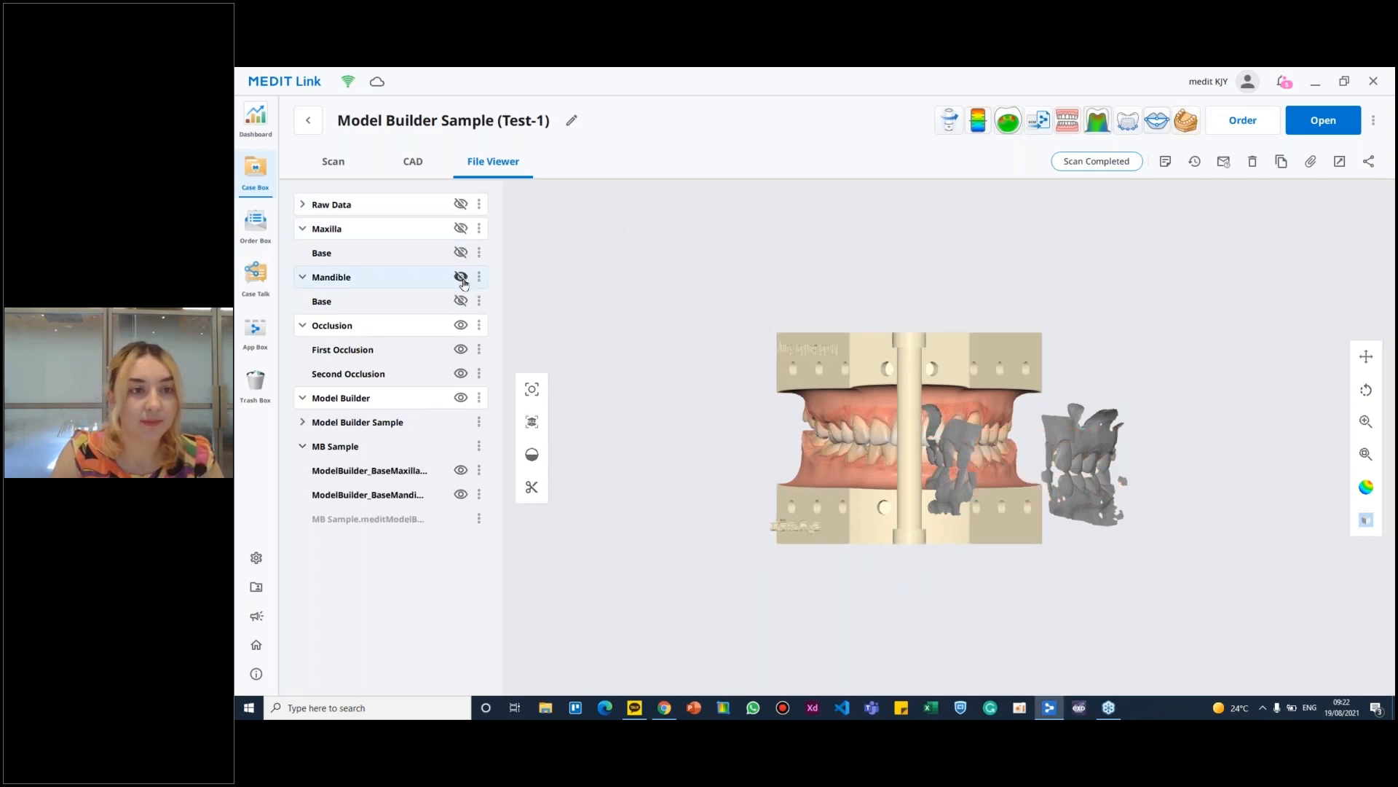
{"action": "left_click", "coordinate": [461, 325]}
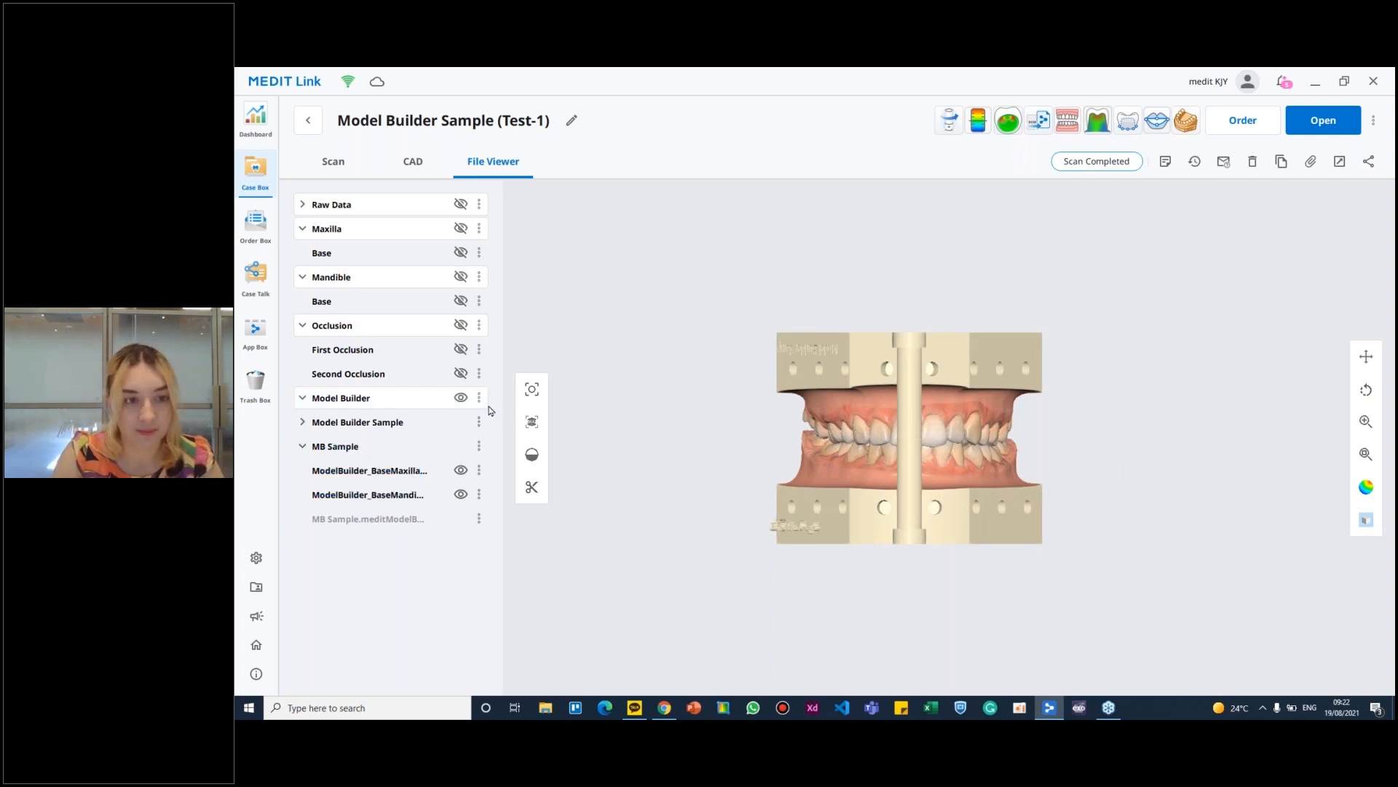
{"action": "left_click", "coordinate": [461, 397]}
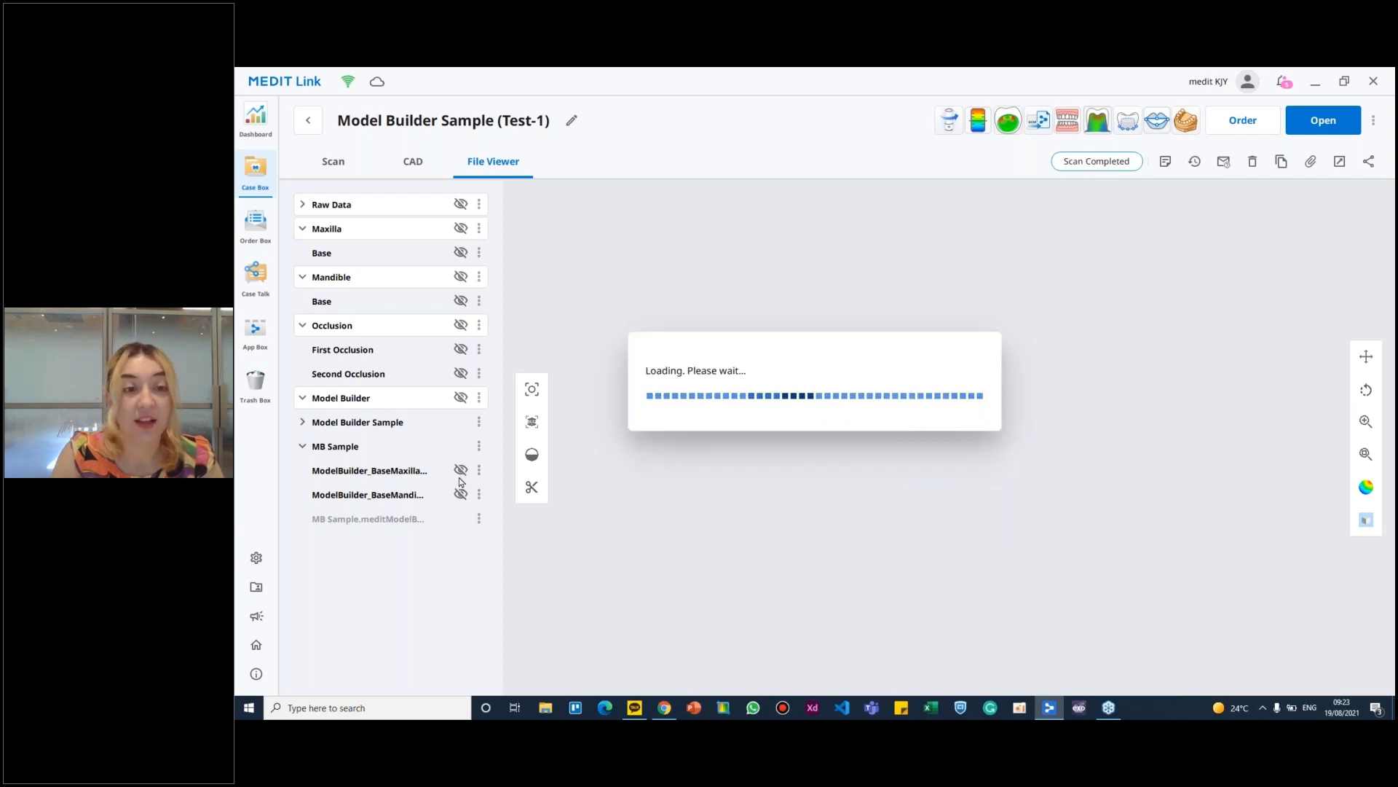
{"action": "left_click", "coordinate": [461, 470]}
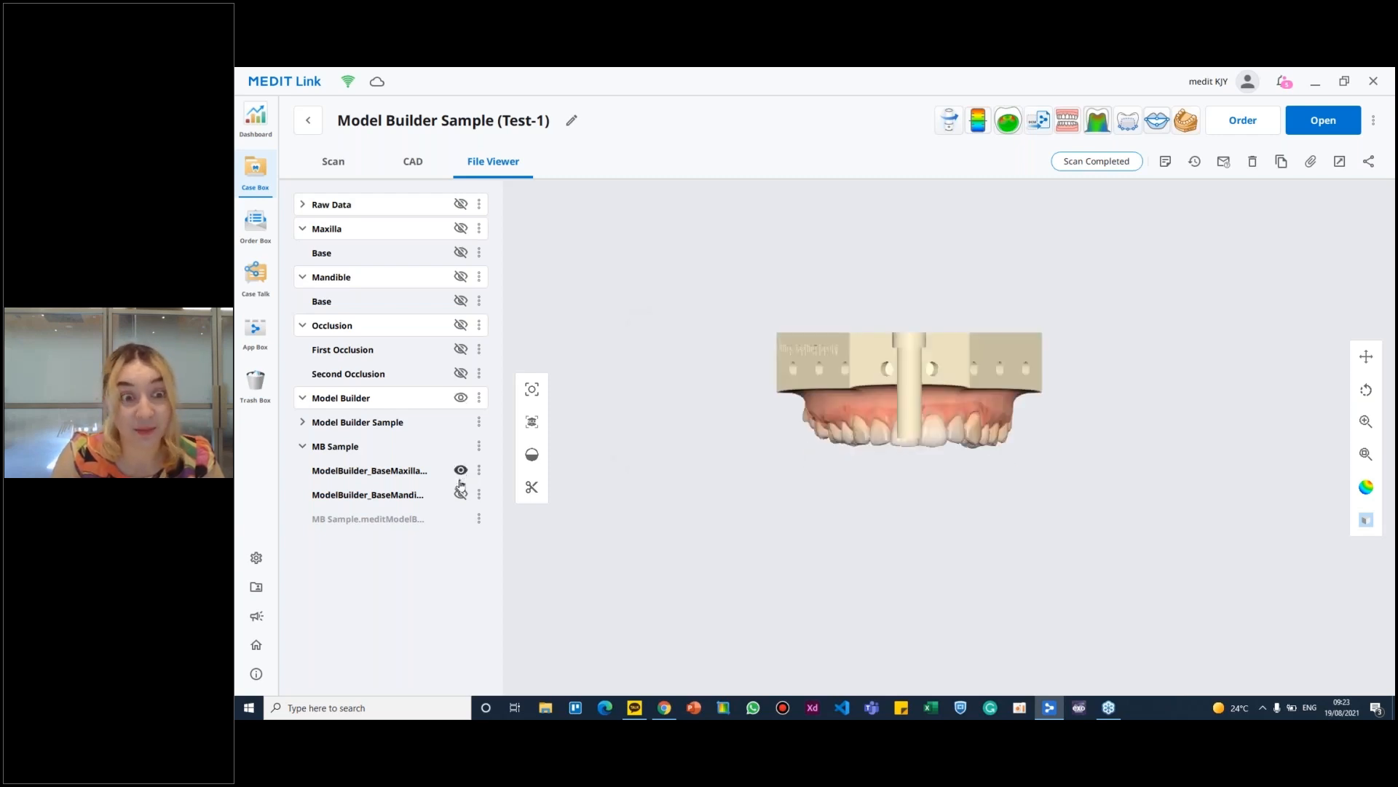
{"action": "left_click", "coordinate": [461, 494]}
- Examine the lower base's hollow underside and embossed label up close
{"action": "scroll", "coordinate": [960, 461], "scroll_direction": "up", "scroll_amount": 2}
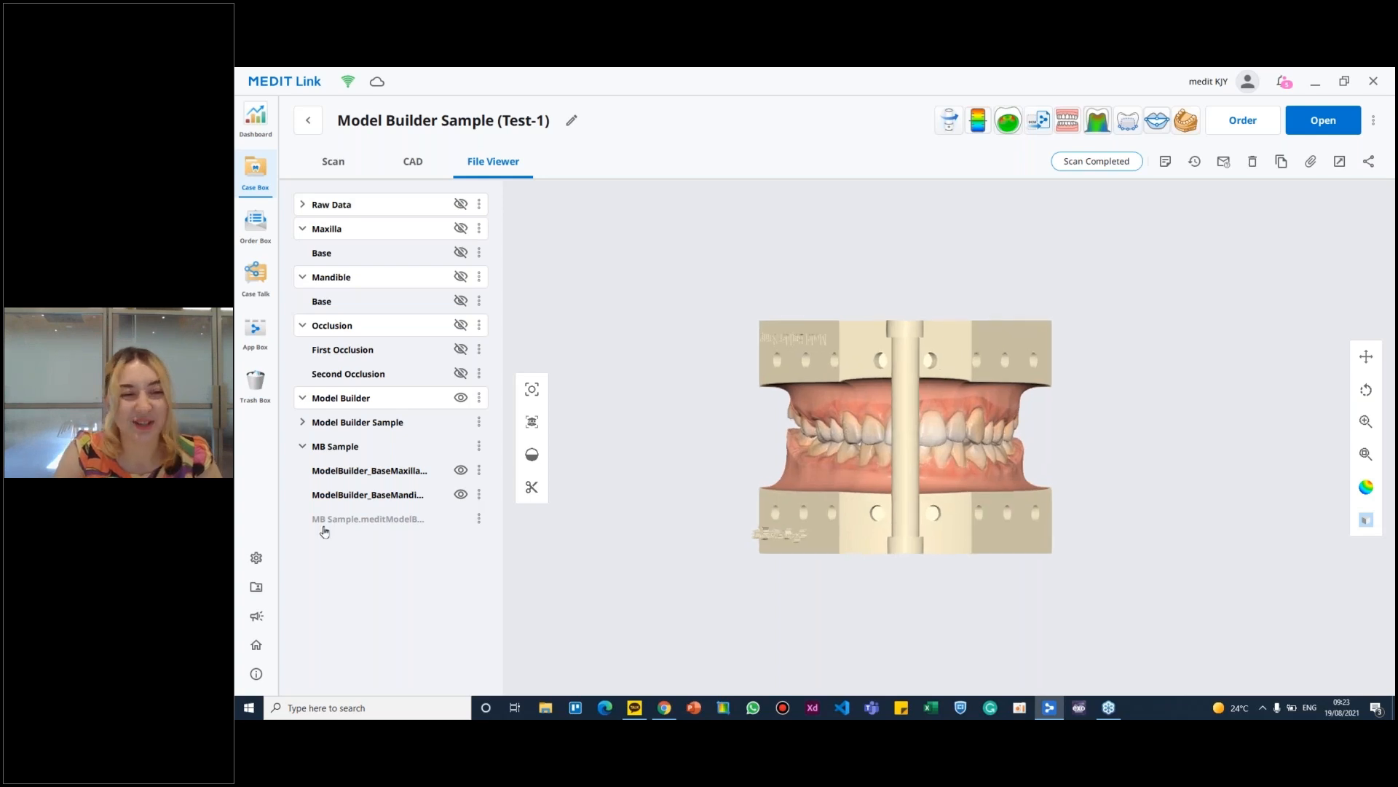
{"action": "right_click_drag", "start_coordinate": [952, 470], "coordinate": [1196, 333]}
{"action": "scroll", "coordinate": [938, 357], "scroll_direction": "up", "scroll_amount": 5}
{"action": "middle_click_drag", "start_coordinate": [858, 409], "coordinate": [1062, 395]}
{"action": "right_click_drag", "start_coordinate": [1062, 394], "coordinate": [1043, 318]}
{"action": "scroll", "coordinate": [975, 332], "scroll_direction": "up", "scroll_amount": 4}
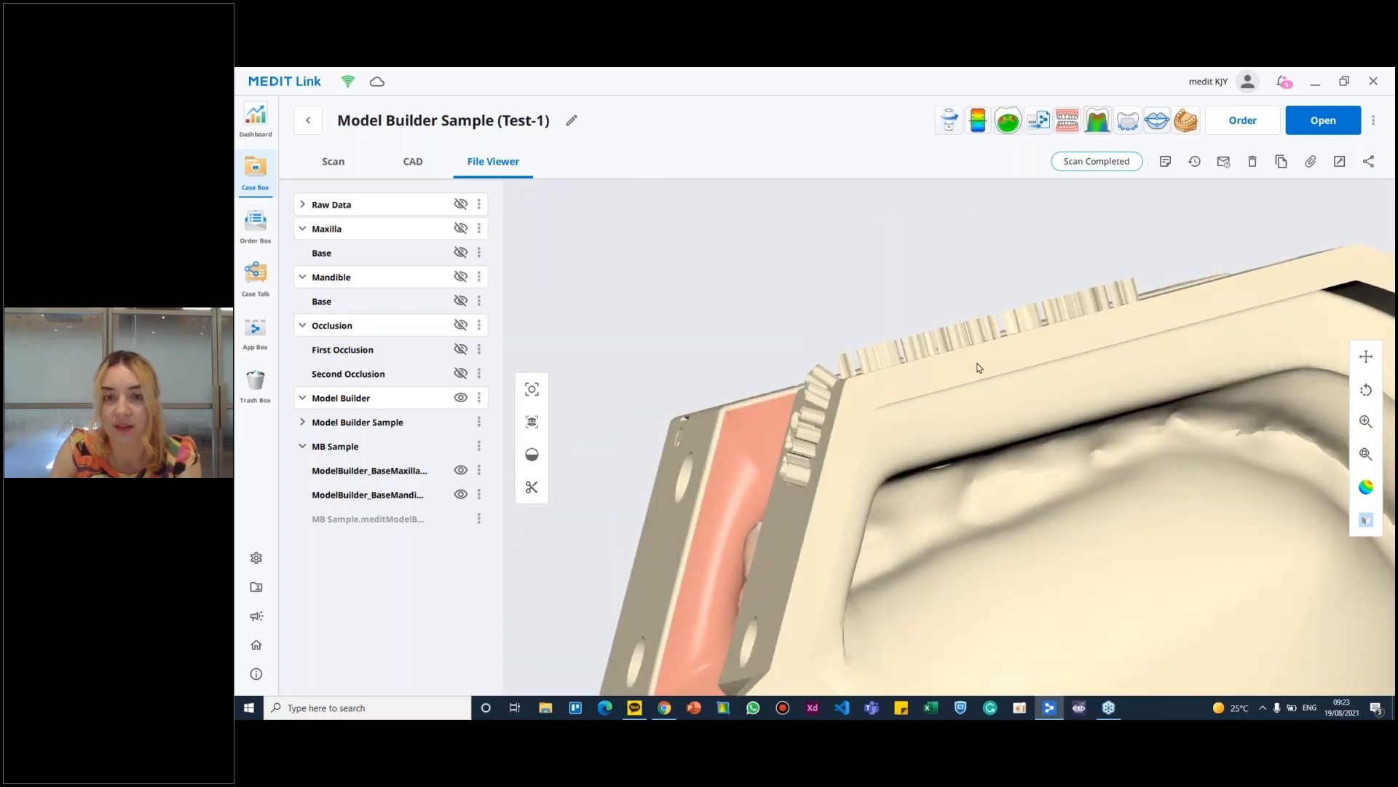
{"action": "right_click_drag", "start_coordinate": [983, 382], "coordinate": [1091, 399]}
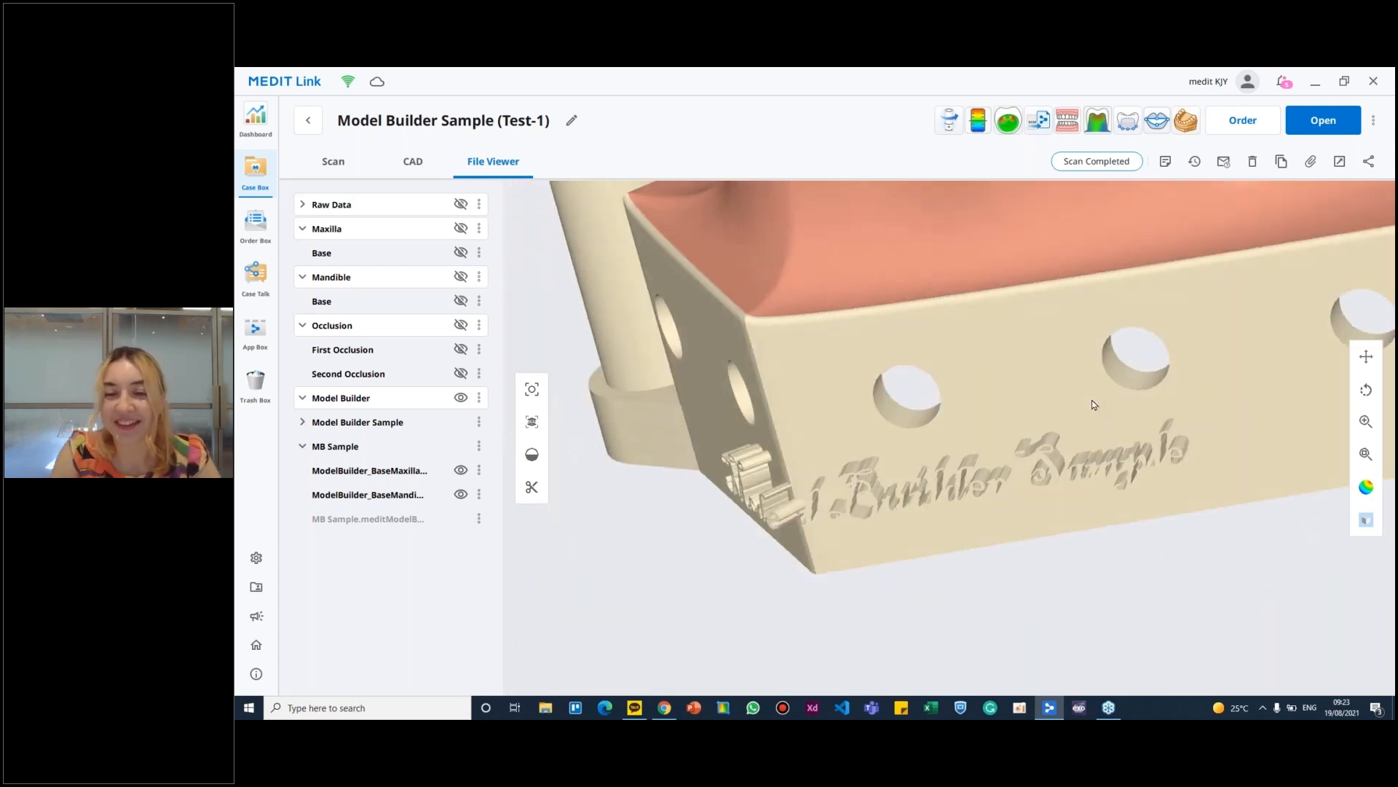
- Examine the whole saved model, including its hollow bases, drain holes and articulators, from above and from the front
{"action": "scroll", "coordinate": [1015, 442], "scroll_direction": "down", "scroll_amount": 5}
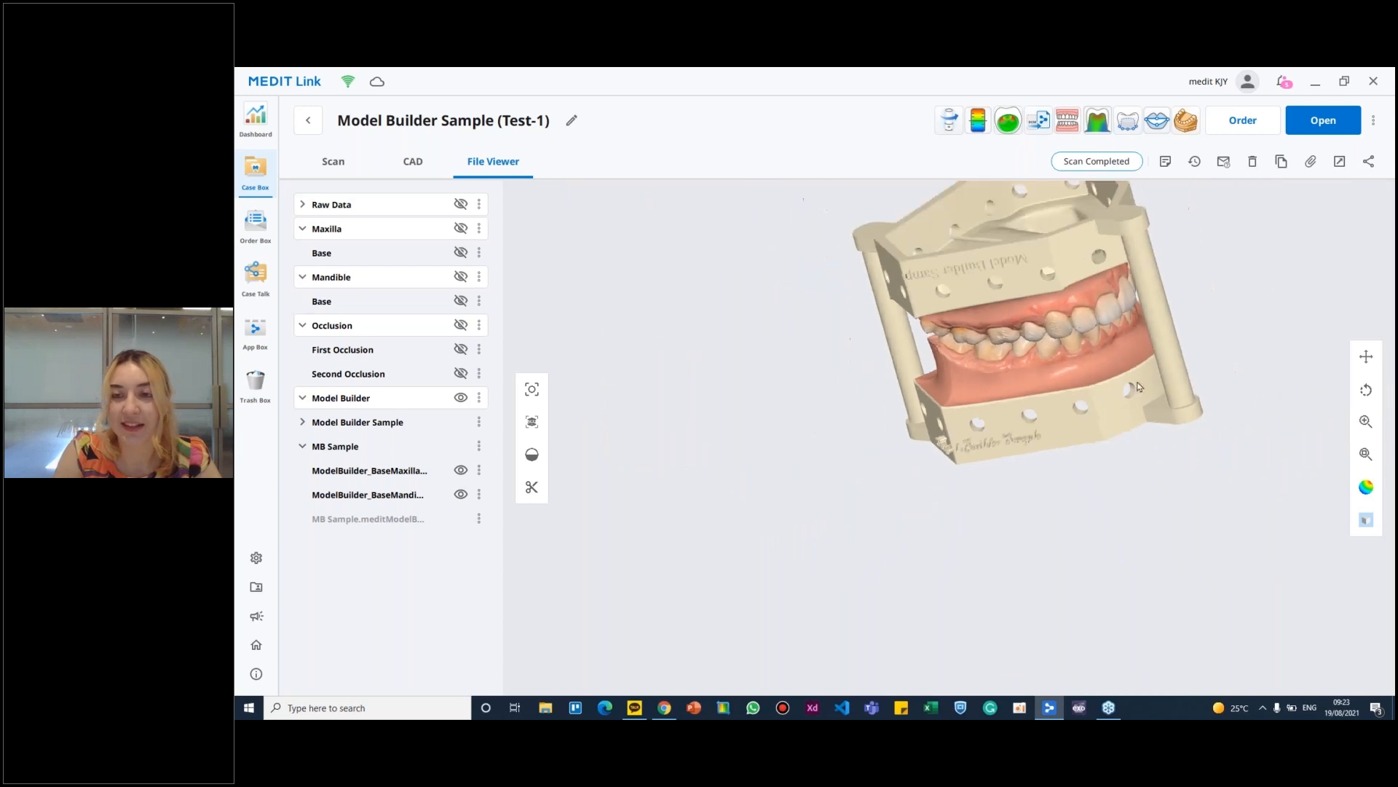
{"action": "right_click_drag", "start_coordinate": [1092, 394], "coordinate": [1173, 493]}
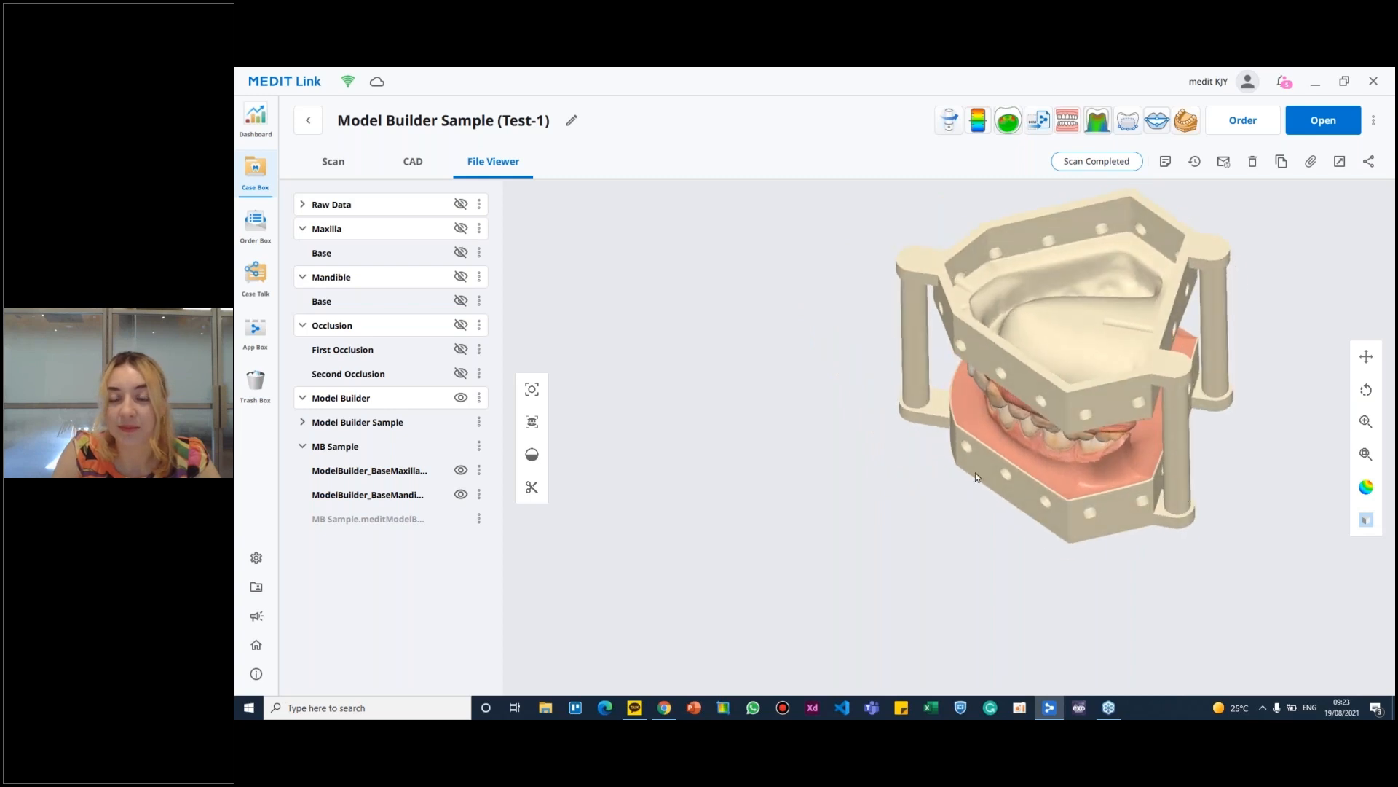
{"action": "right_click_drag", "start_coordinate": [990, 442], "coordinate": [951, 410]}
{"action": "middle_click_drag", "start_coordinate": [951, 411], "coordinate": [990, 402]}
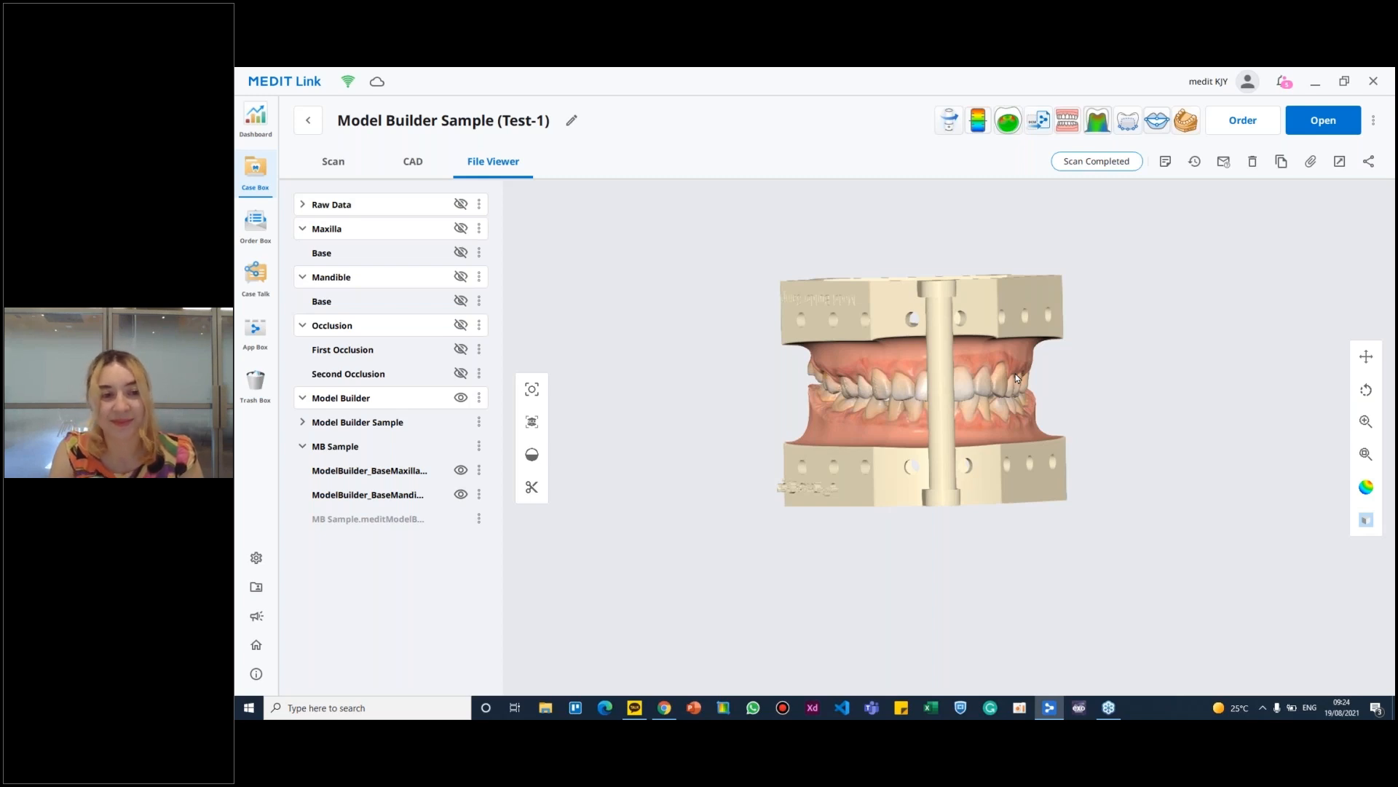
{"action": "scroll", "coordinate": [1002, 422], "scroll_direction": "up", "scroll_amount": 5}
{"action": "right_click_drag", "start_coordinate": [1028, 493], "coordinate": [1055, 576]}
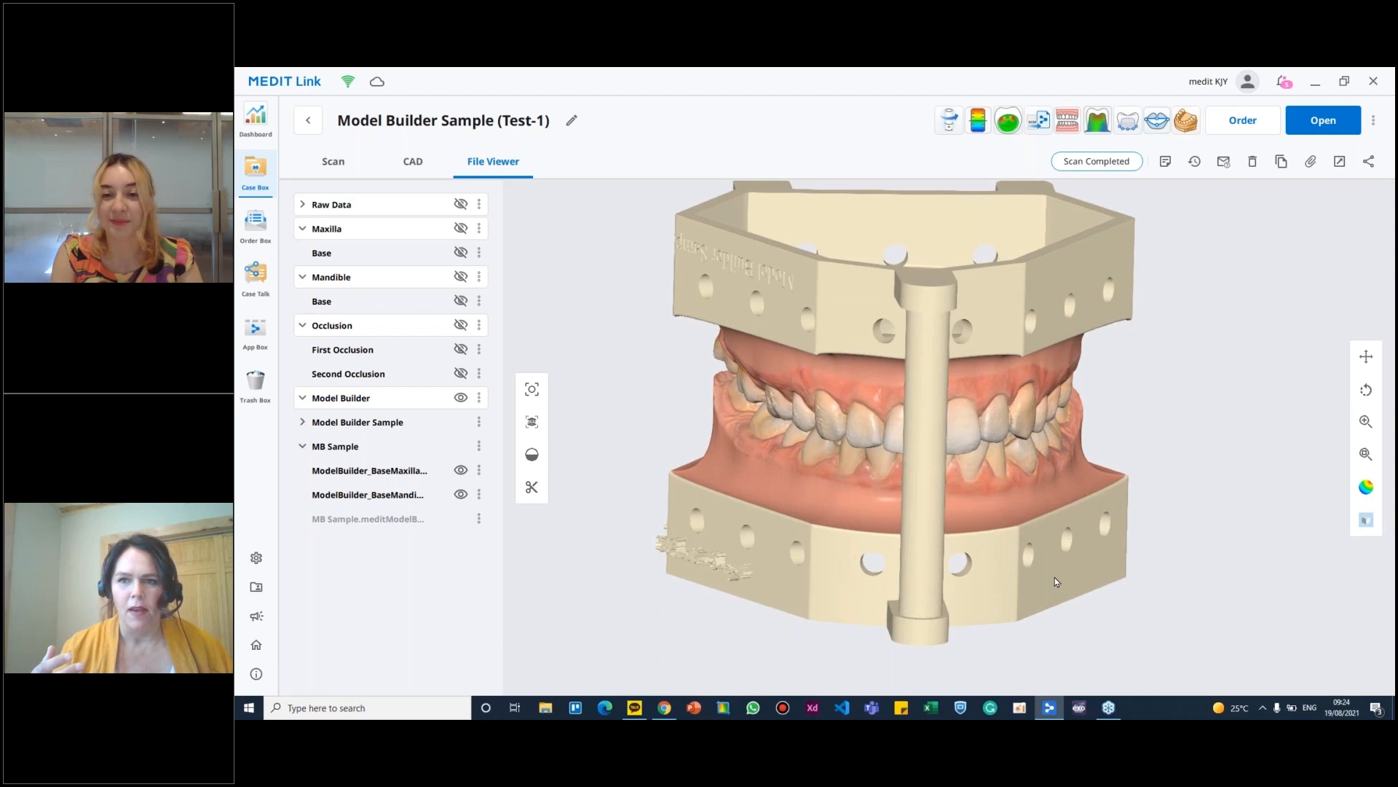